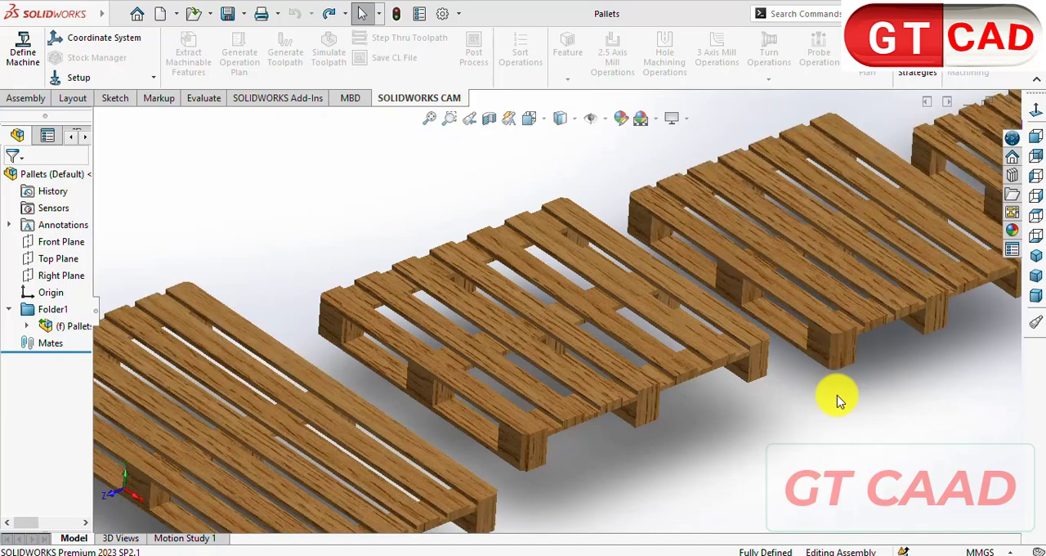
- Examine the four wooden pallets in the finished assembly from closer and farther away
scroll(838, 401, "up", 4)
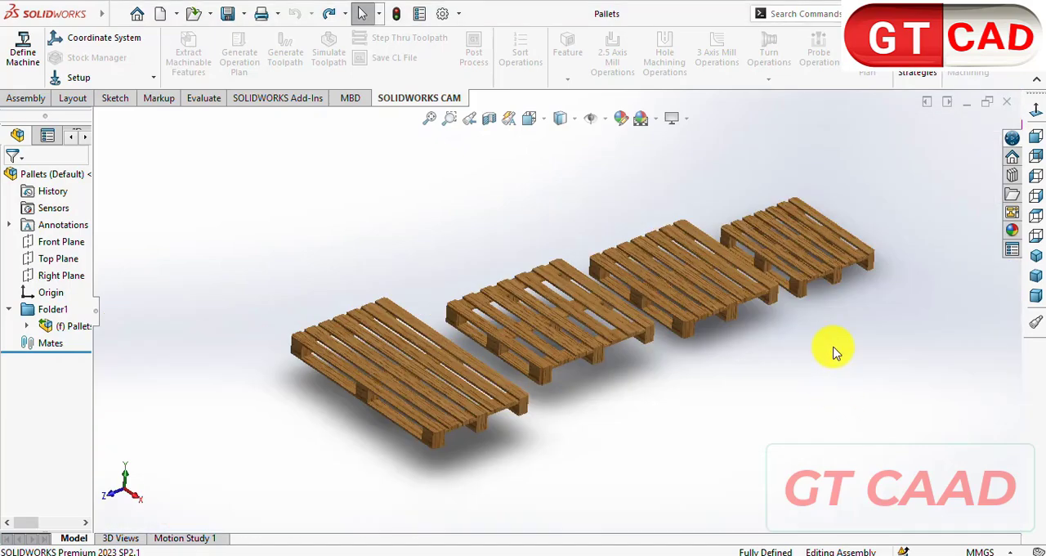
scroll(793, 457, "down", 2)
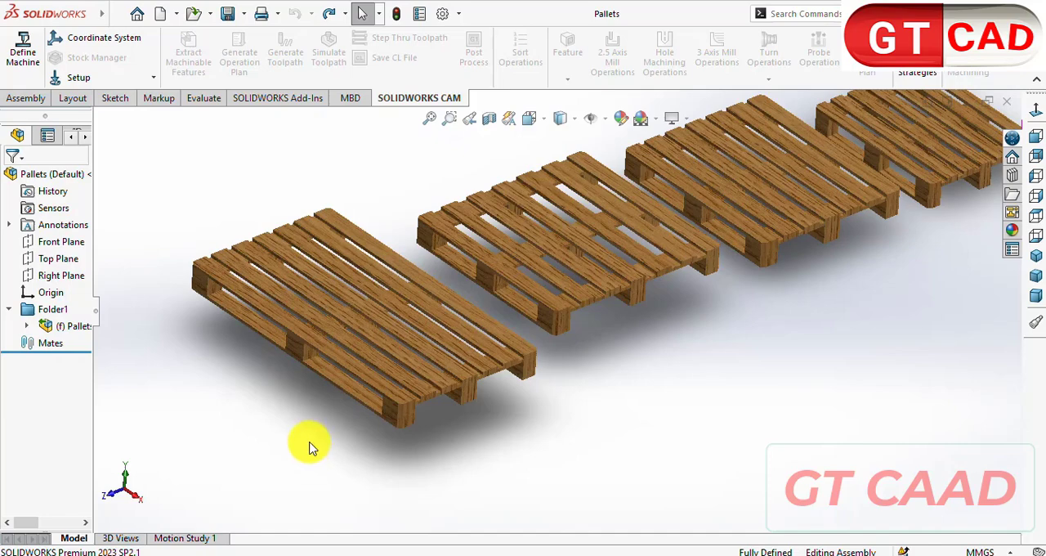
scroll(513, 442, "up", 2)
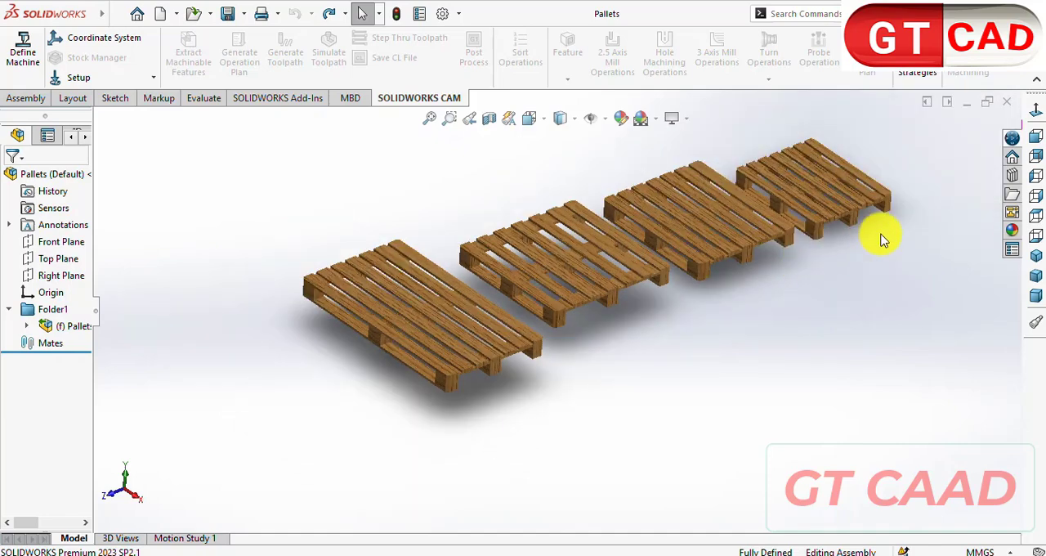
mouse_move(570, 366)
middle_mouse_down()
mouse_move(544, 257)
mouse_move(555, 208)
mouse_move(557, 302)
mouse_move(573, 363)
middle_mouse_up()
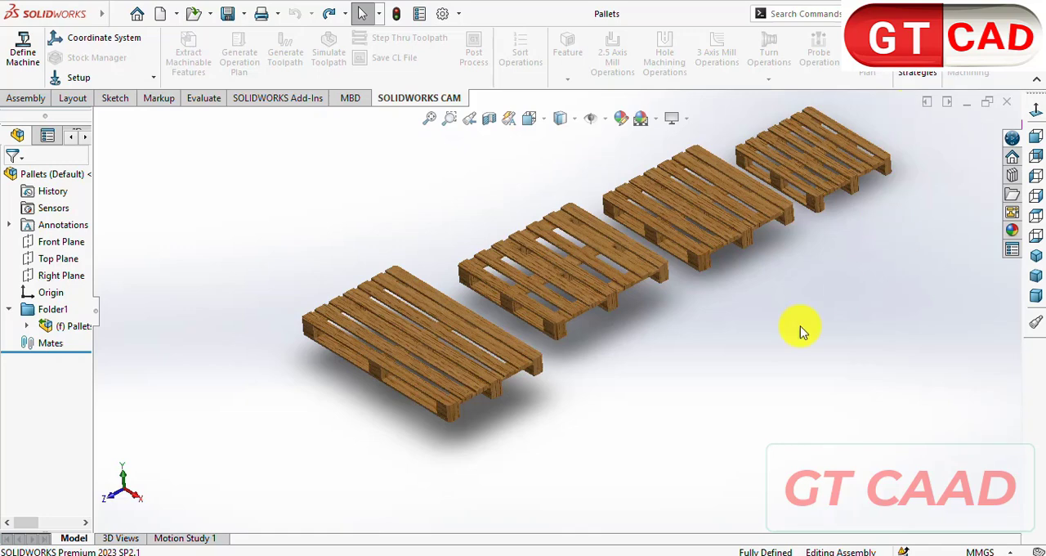
scroll(644, 376, "down", 2)
scroll(643, 376, "up", 2)
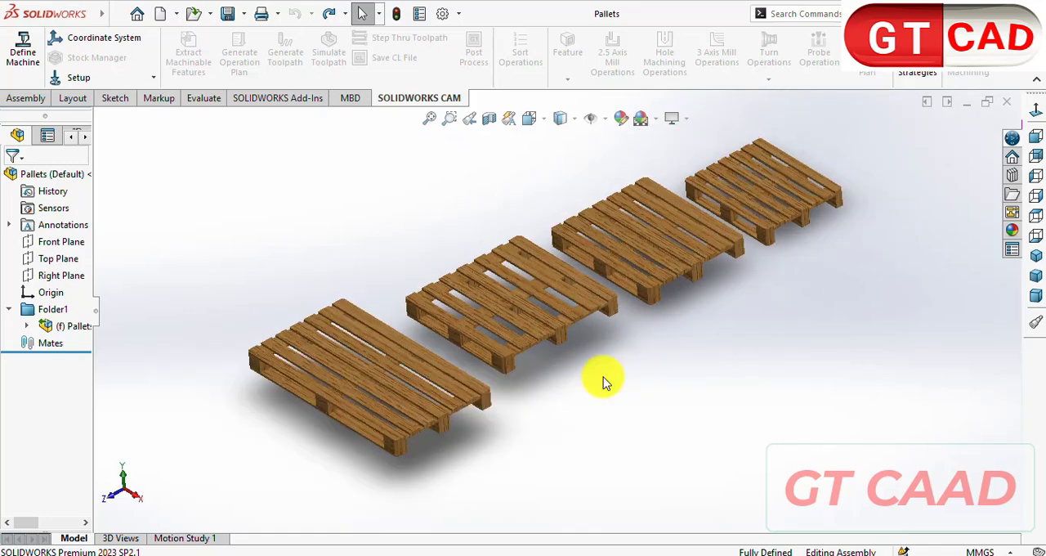
scroll(532, 437, "up", 2)
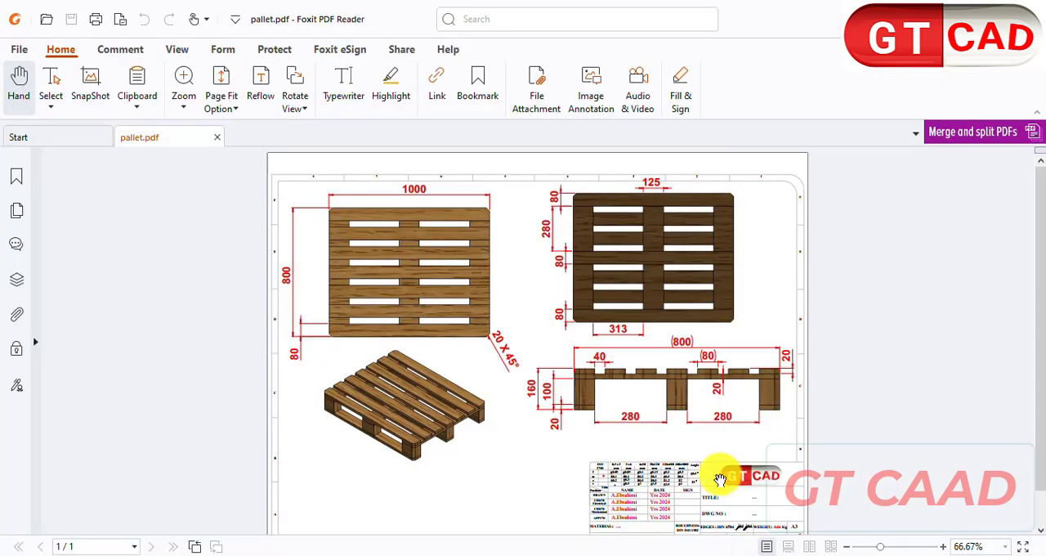
- Examine the views and dimensions of the pallet drawing in pallet.pdf, including the block, plank and overall sizes
scroll(953, 507, "up", 1, "ctrl")
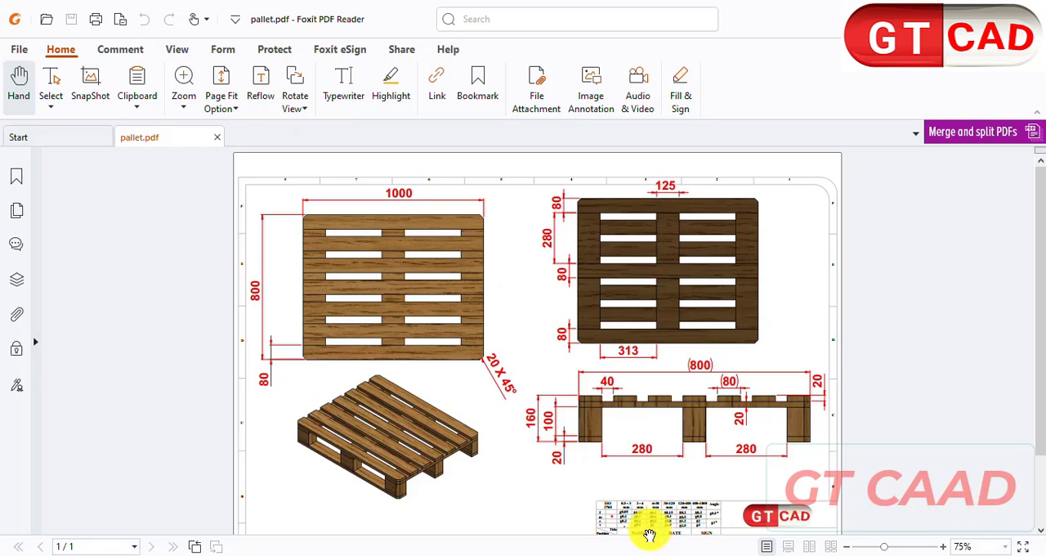
scroll(654, 523, "up", 1, "ctrl")
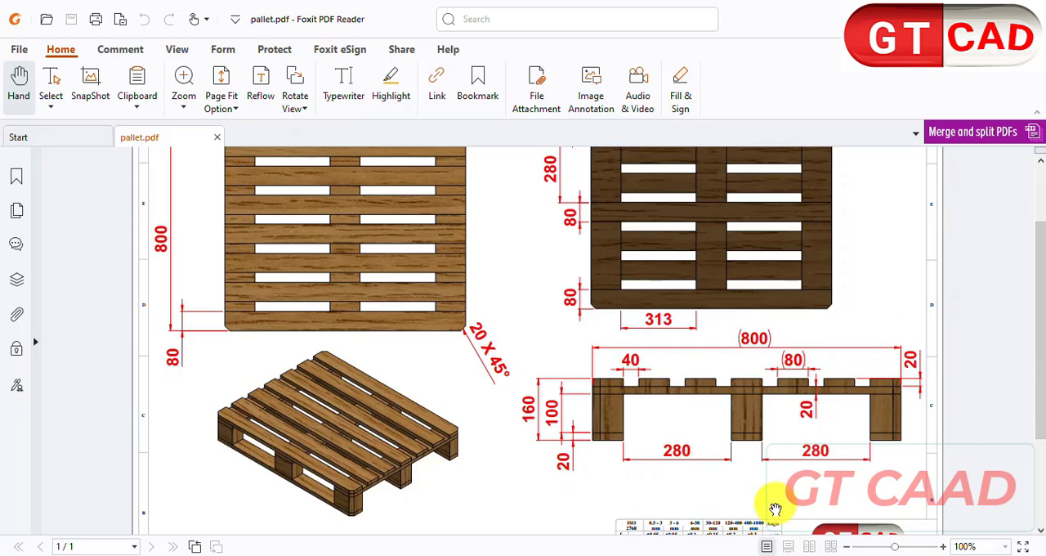
scroll(623, 488, "up", 1)
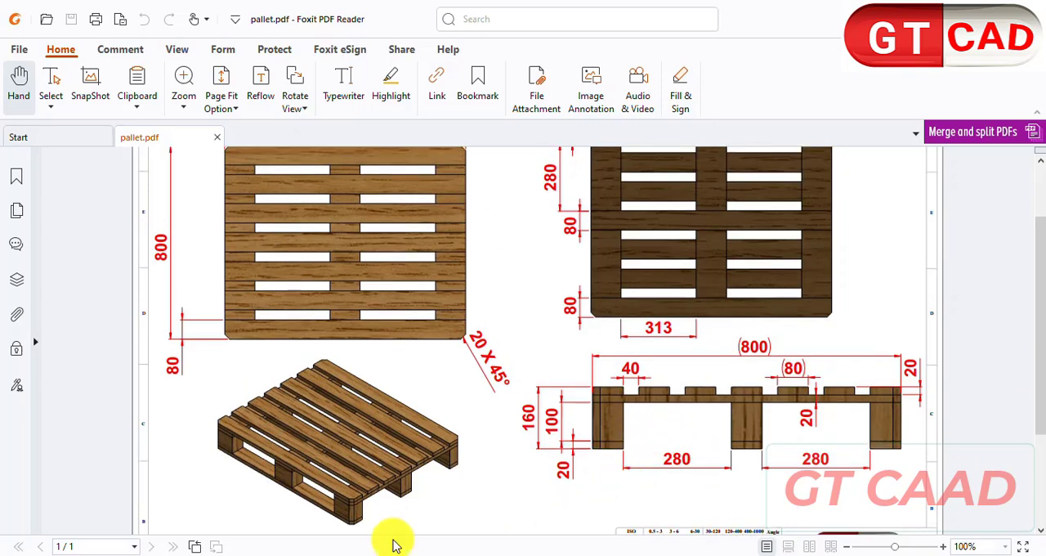
scroll(357, 523, "up", 1, "ctrl")
scroll(334, 480, "down", 1)
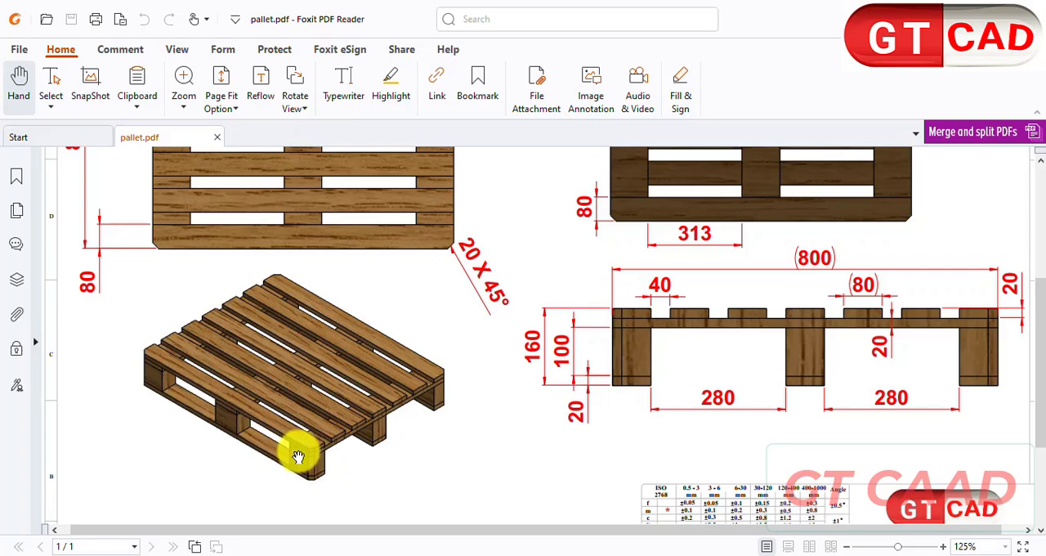
scroll(630, 373, "up", 2)
scroll(665, 420, "down", 2)
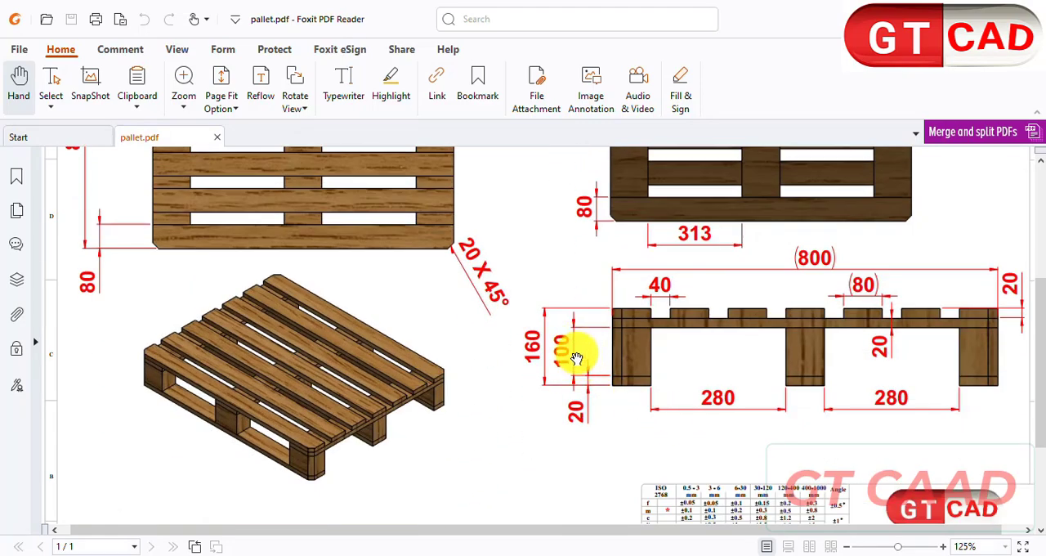
scroll(575, 353, "up", 3)
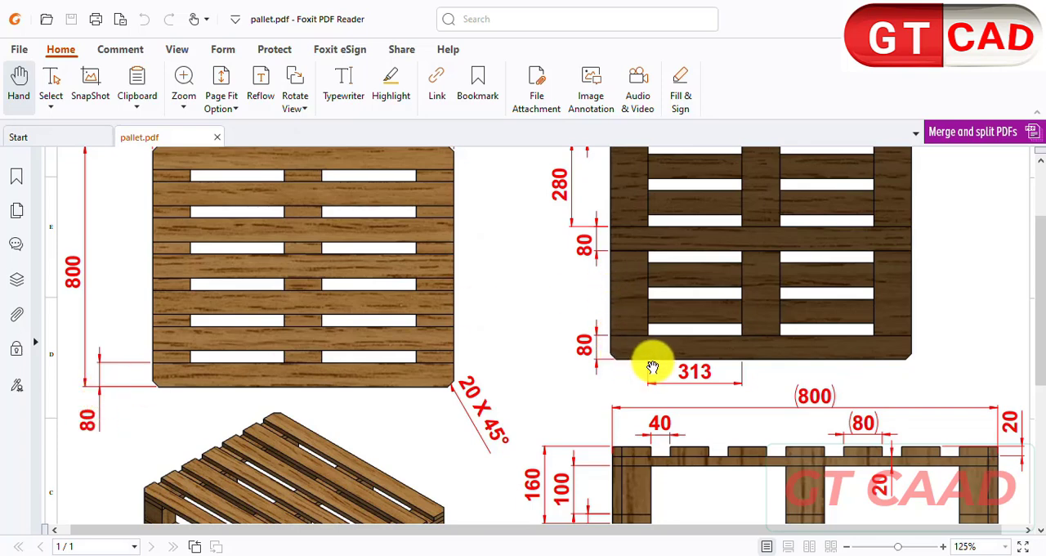
scroll(654, 367, "up", 3)
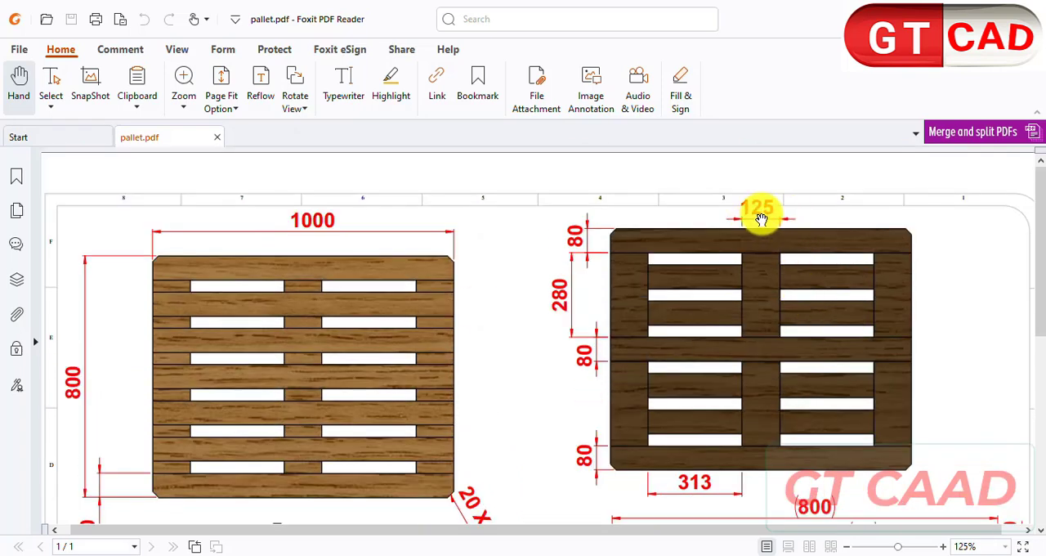
scroll(600, 264, "down", 8)
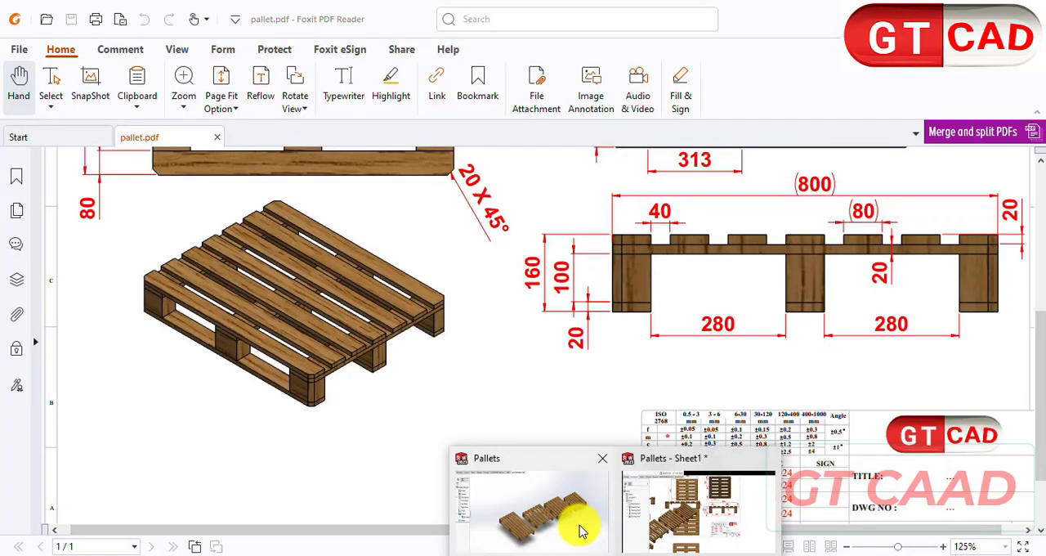
- Switch to the Pallets assembly in SOLIDWORKS and create a new part document
left_click(578, 531)
key("ctrl+n")
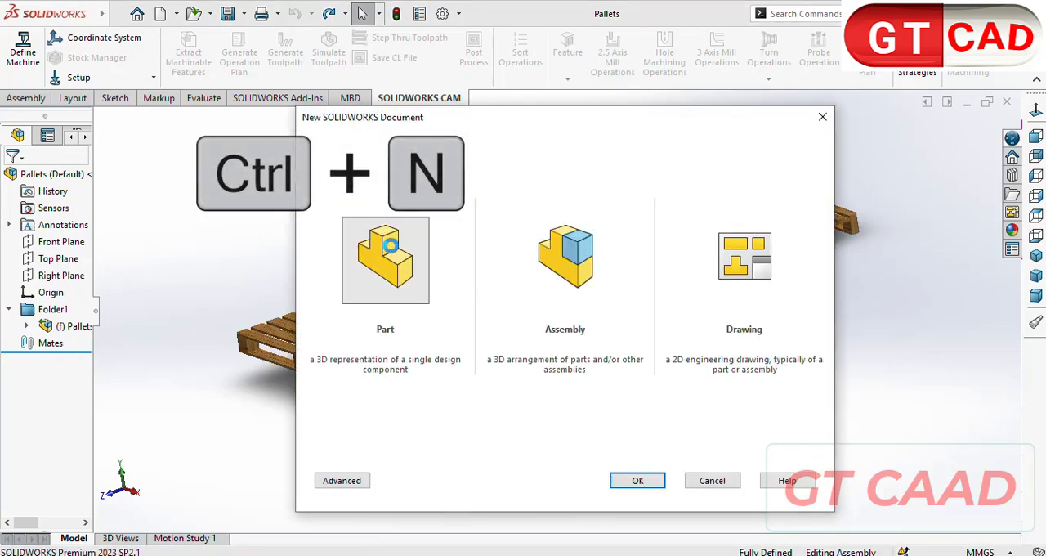
double_click(391, 246)
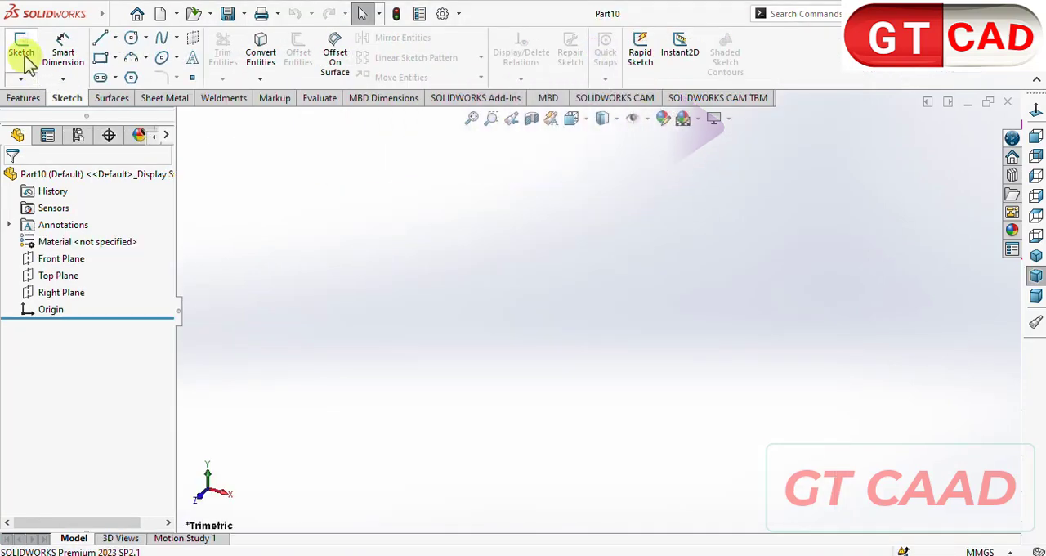
- Sketch a center rectangle on the Top Plane, centred on the origin, 125 mm wide and 80 mm high
left_click(22, 51)
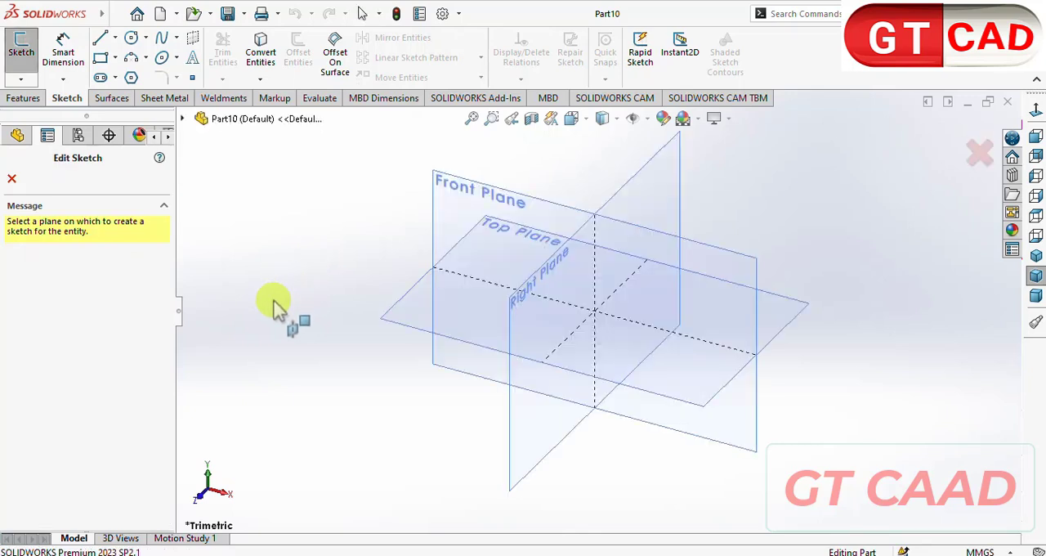
left_click(386, 309)
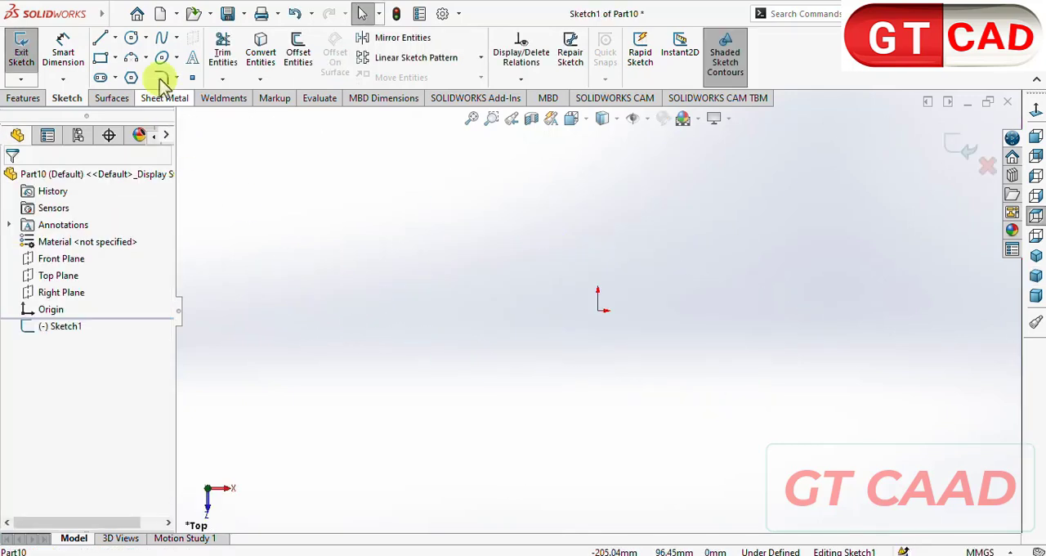
left_click(116, 58)
left_click(149, 96)
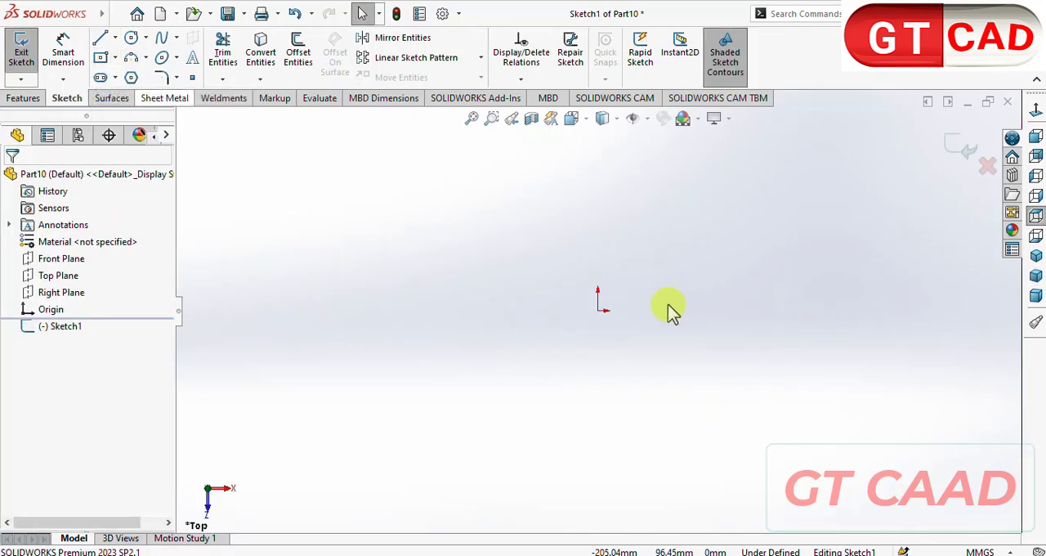
left_click(599, 312)
type("120")
key("Tab")
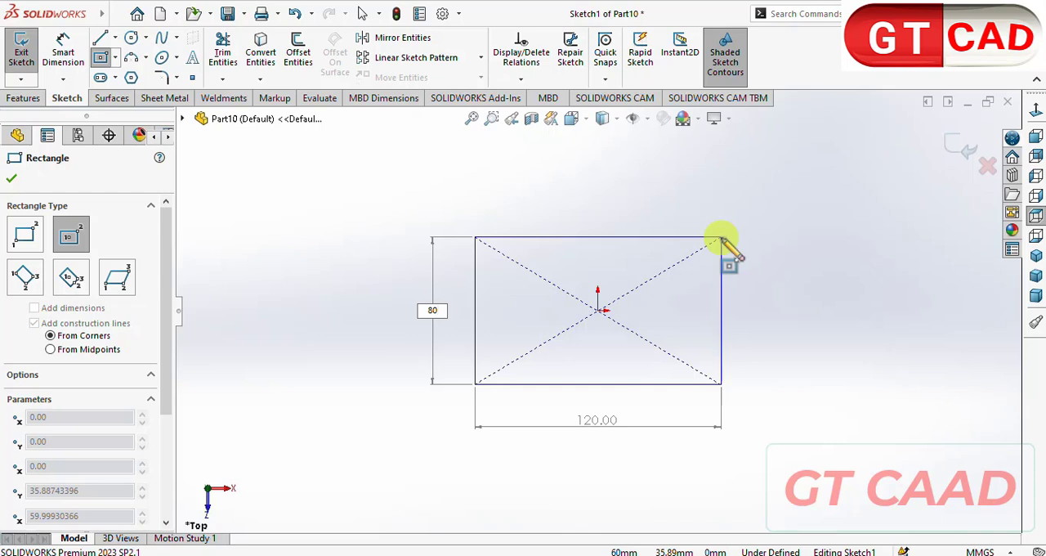
type("80")
key("Tab")
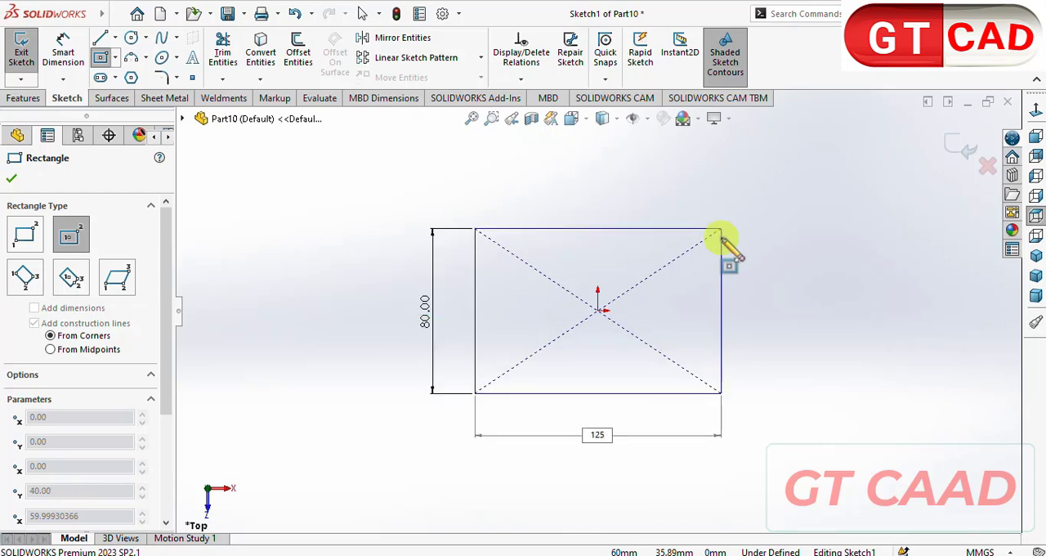
key("Return")
key("Escape")
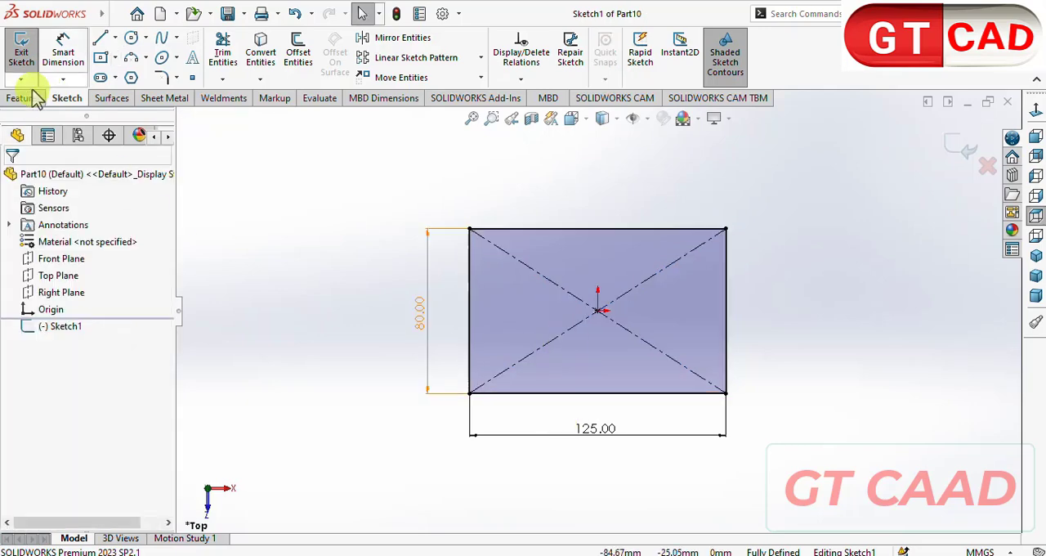
- Extrude the rectangle 100 mm as a boss with the Mid Plane end condition
left_click(24, 97)
left_click(285, 342)
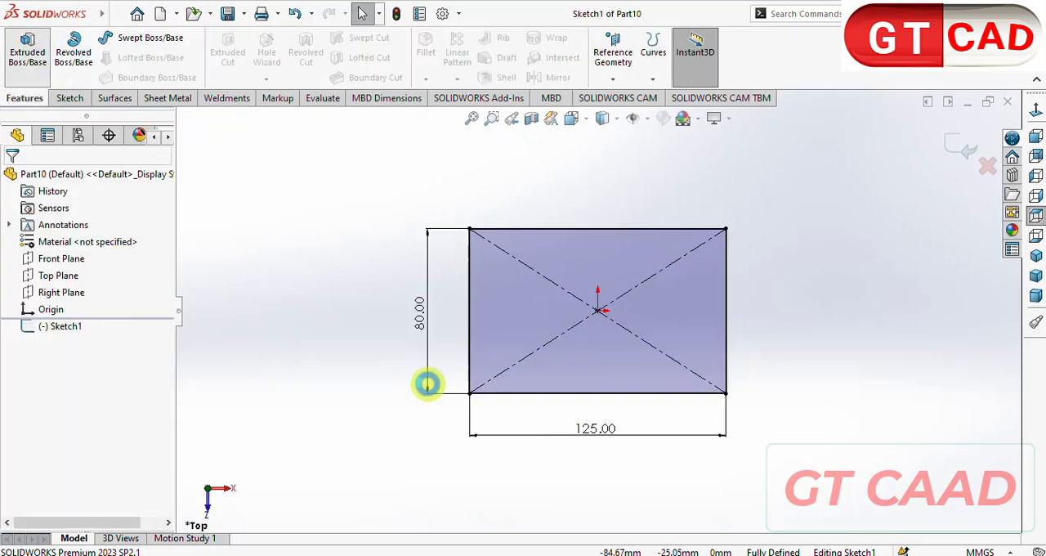
left_click(90, 272)
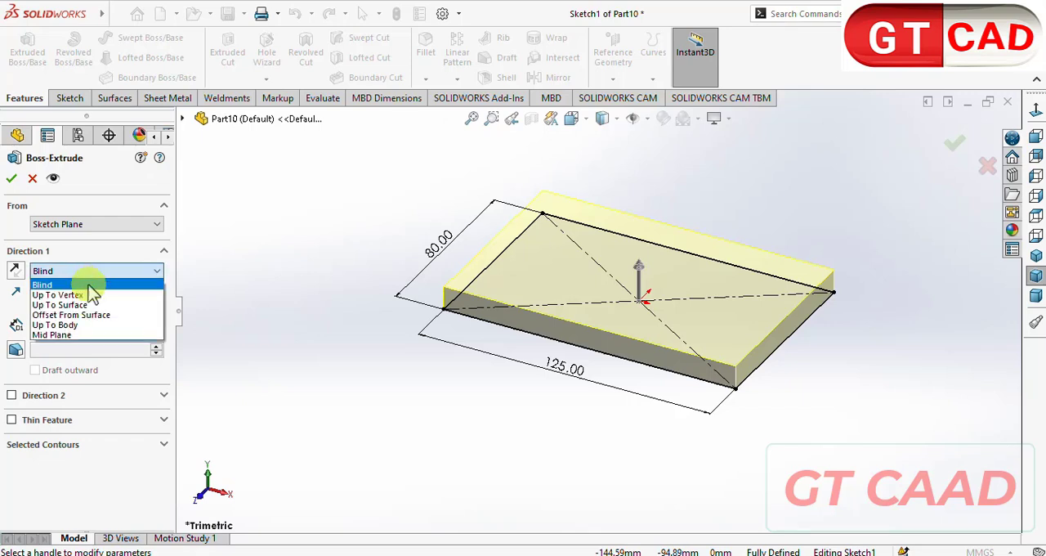
left_click(72, 335)
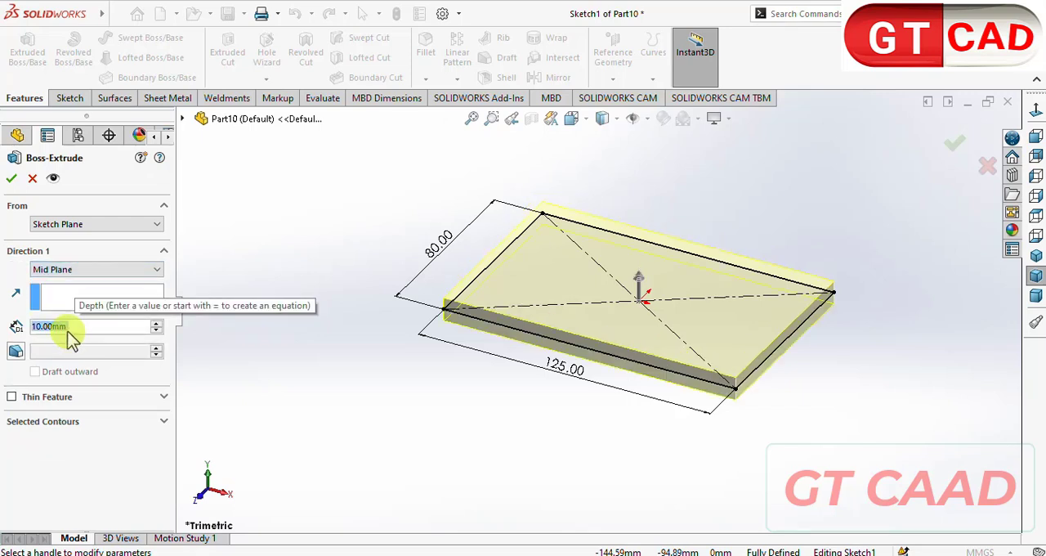
type("100")
key("Return")
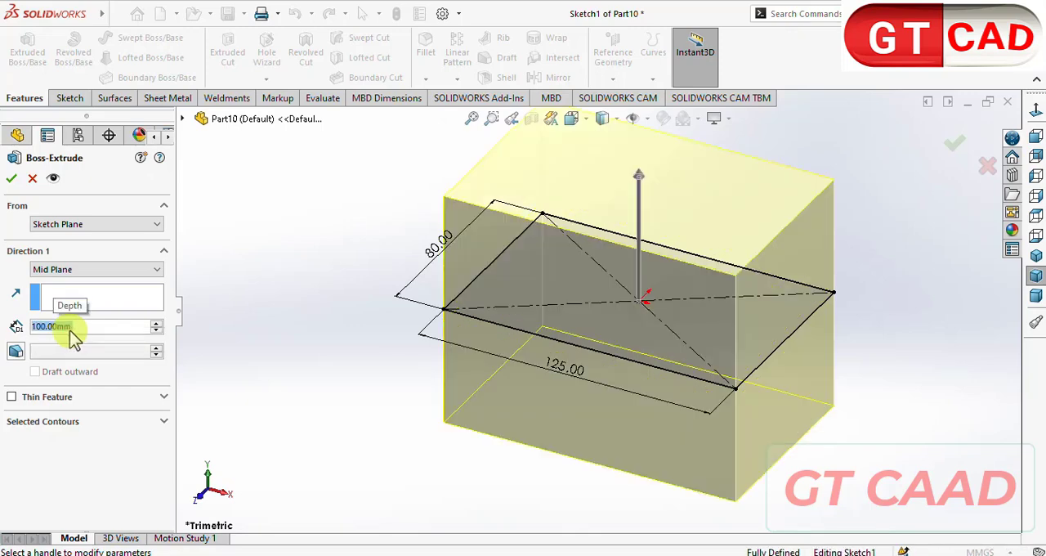
left_click(6, 179)
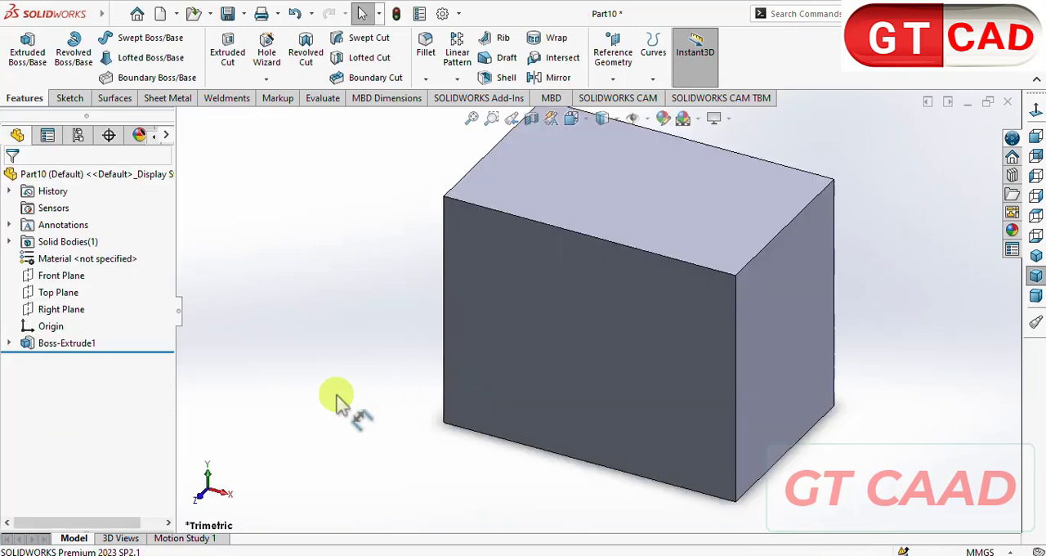
- Search the material library for oak and apply the Oak wood material to the block
scroll(336, 394, "up", 4)
right_click(105, 260)
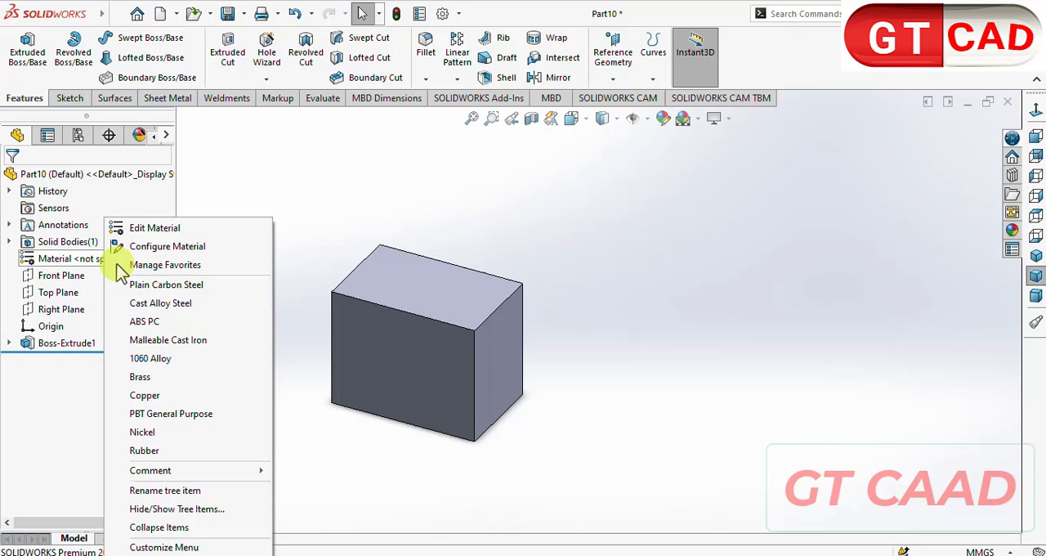
left_click(155, 228)
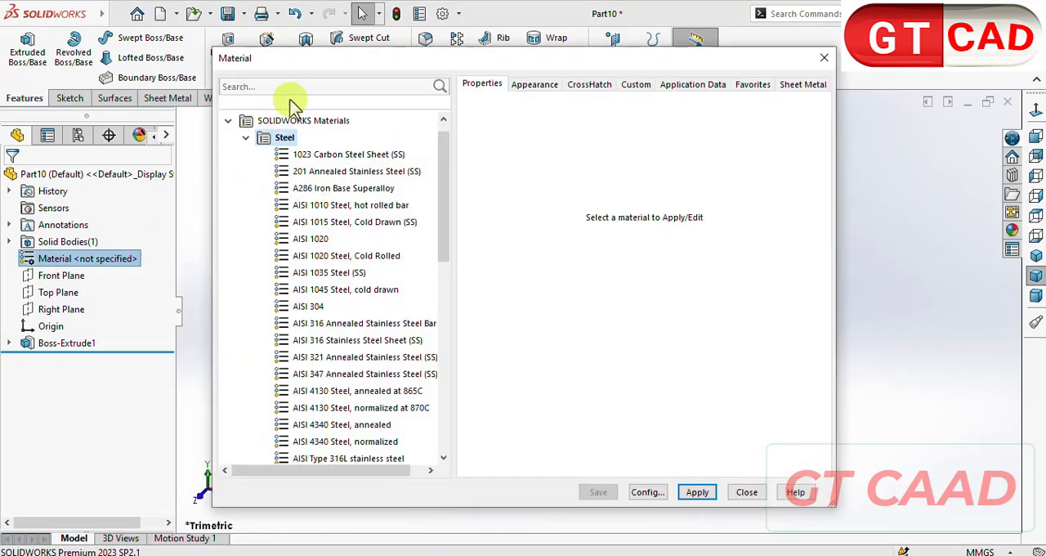
left_click(299, 89)
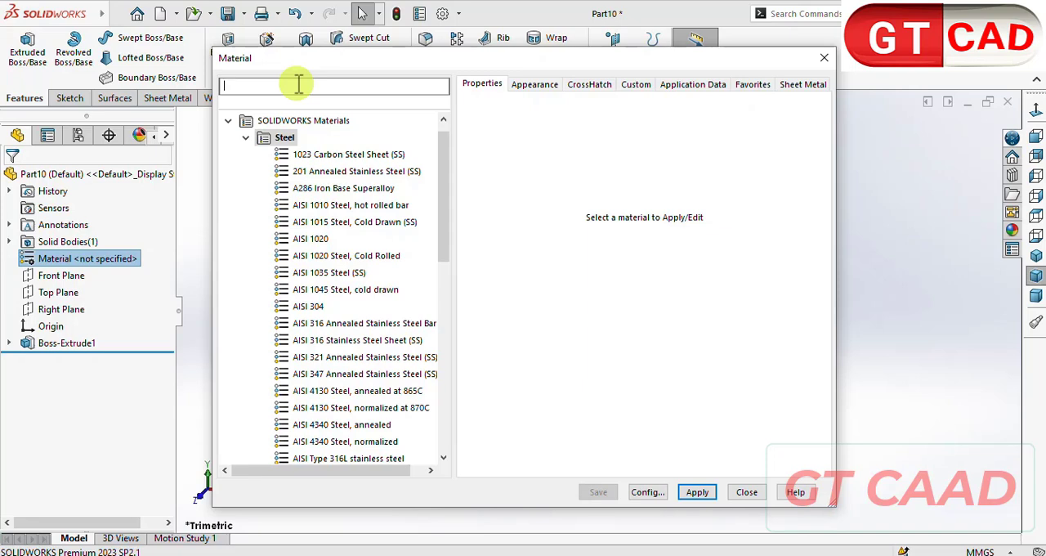
type("oak")
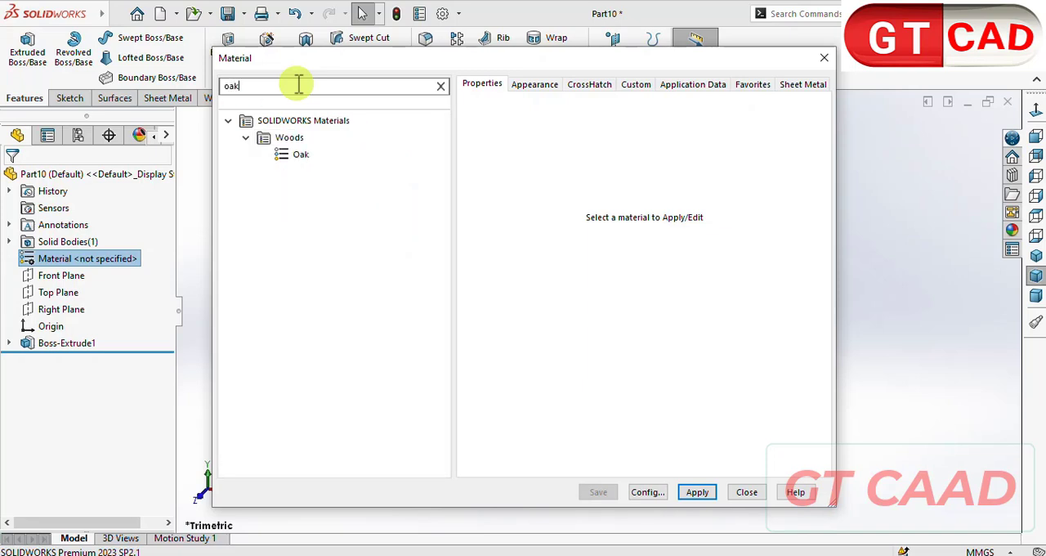
left_click(301, 157)
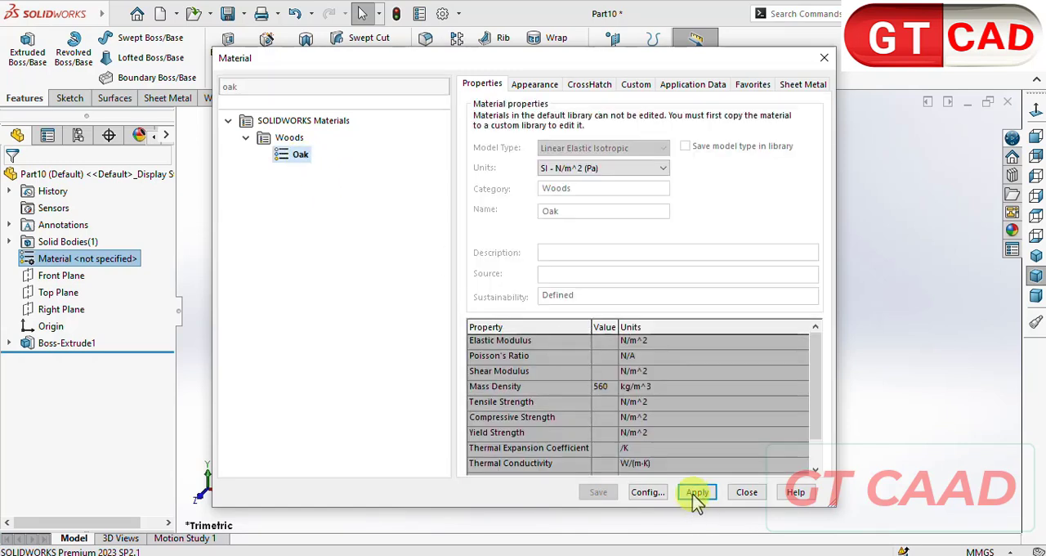
left_click(747, 492)
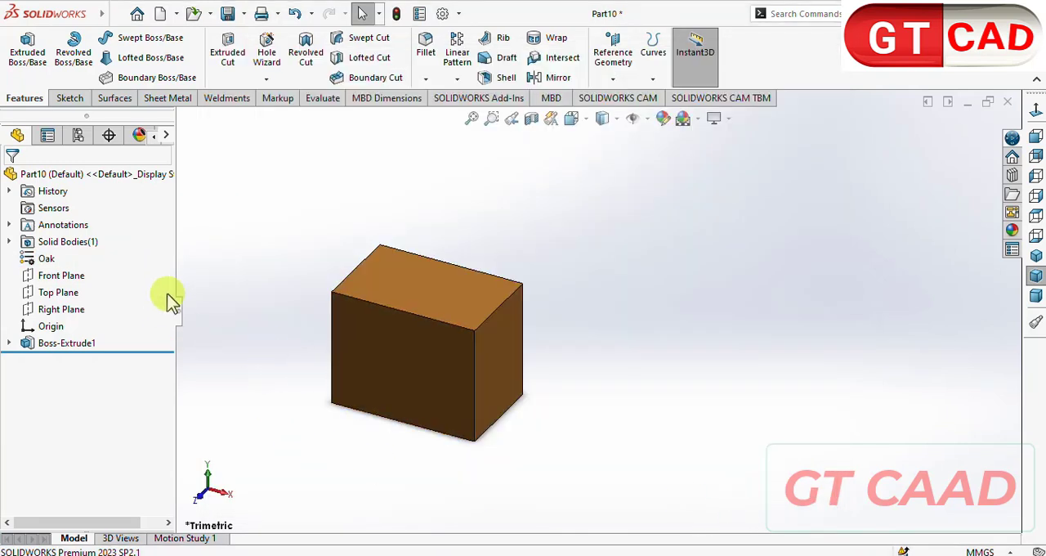
- Save the oak block as Part1 in the drw folder and start a new part document
scroll(346, 306, "up", 3)
scroll(556, 296, "down", 2)
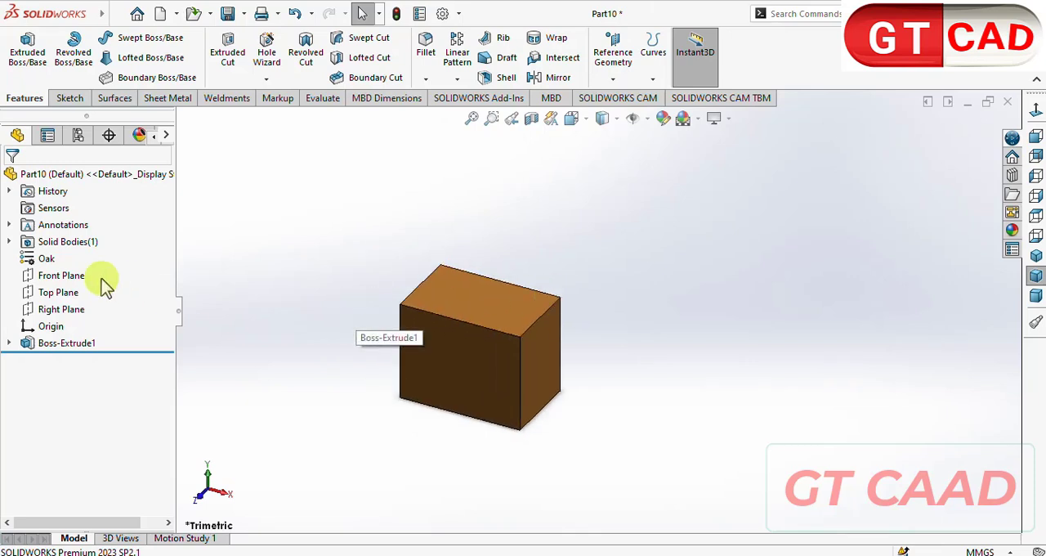
key("ctrl+s")
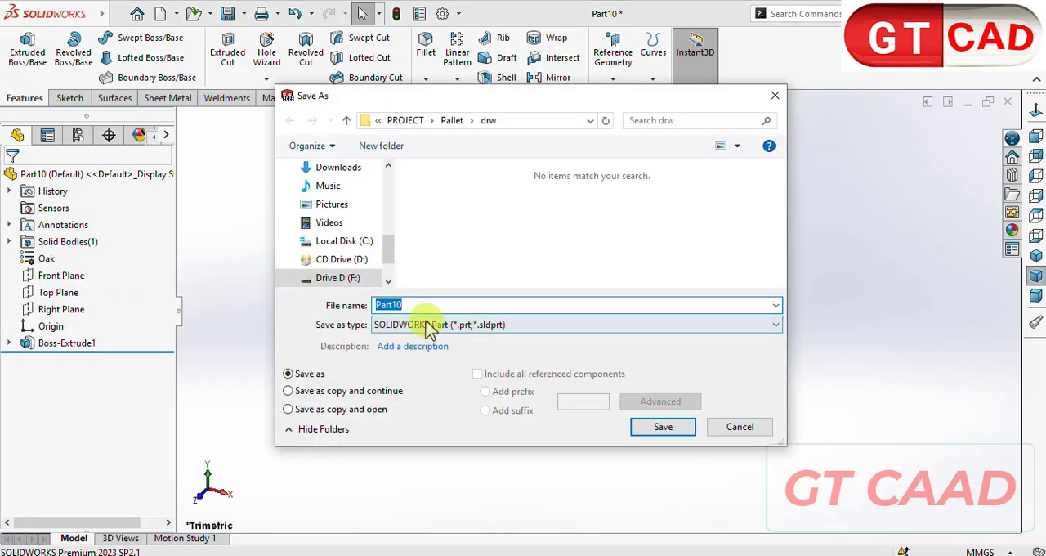
left_click(439, 305)
type("1")
key("Return")
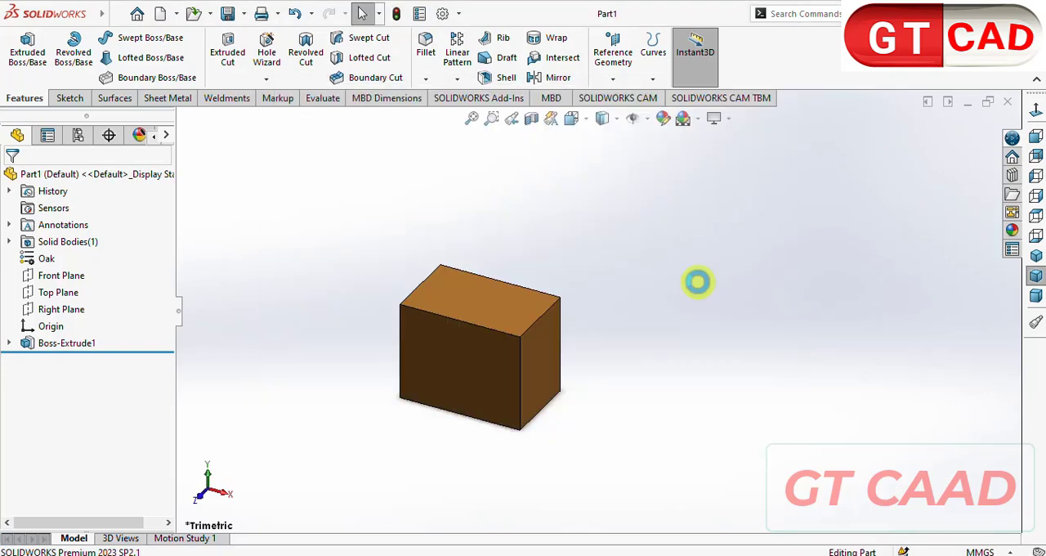
key("ctrl+n")
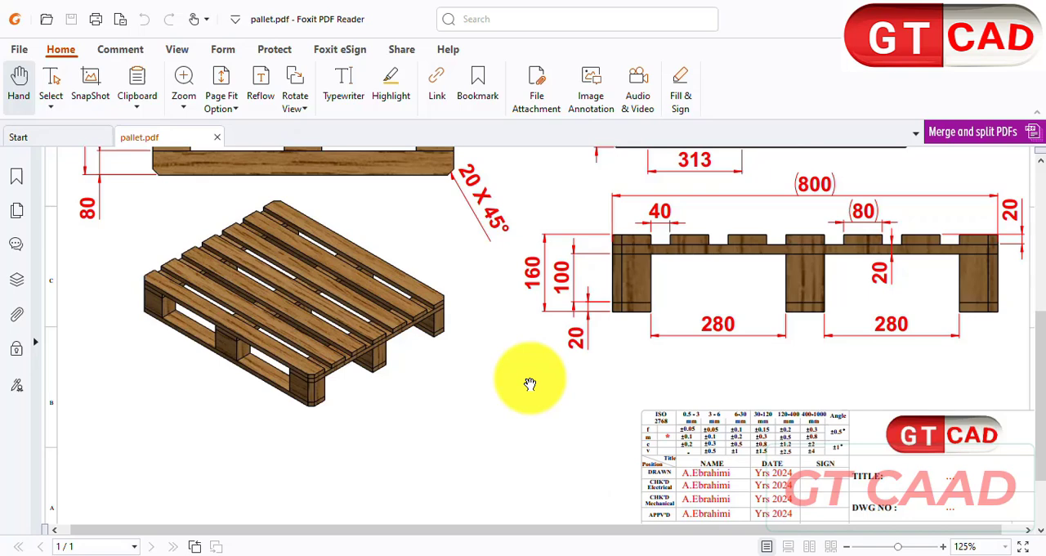
- Examine the plan, underside and side views of pallet.pdf in Foxit PDF Reader for the cross board's dimensions
scroll(532, 381, "up", 3)
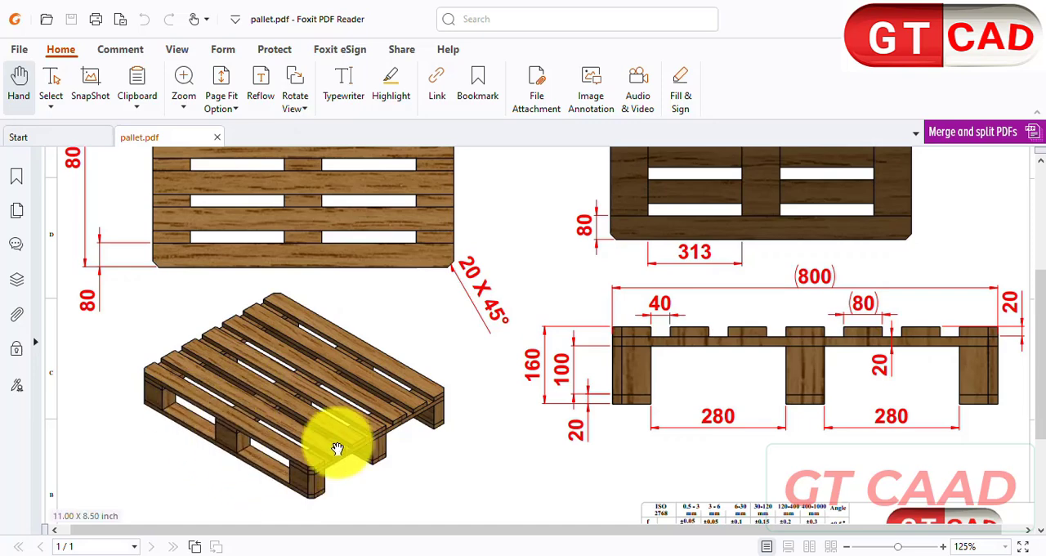
scroll(712, 460, "down", 2)
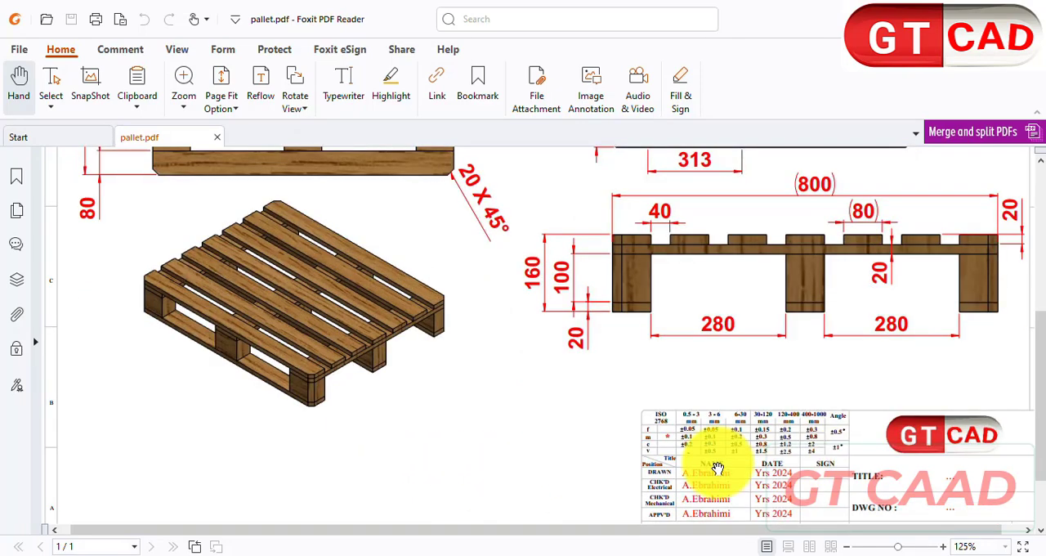
scroll(273, 379, "up", 5)
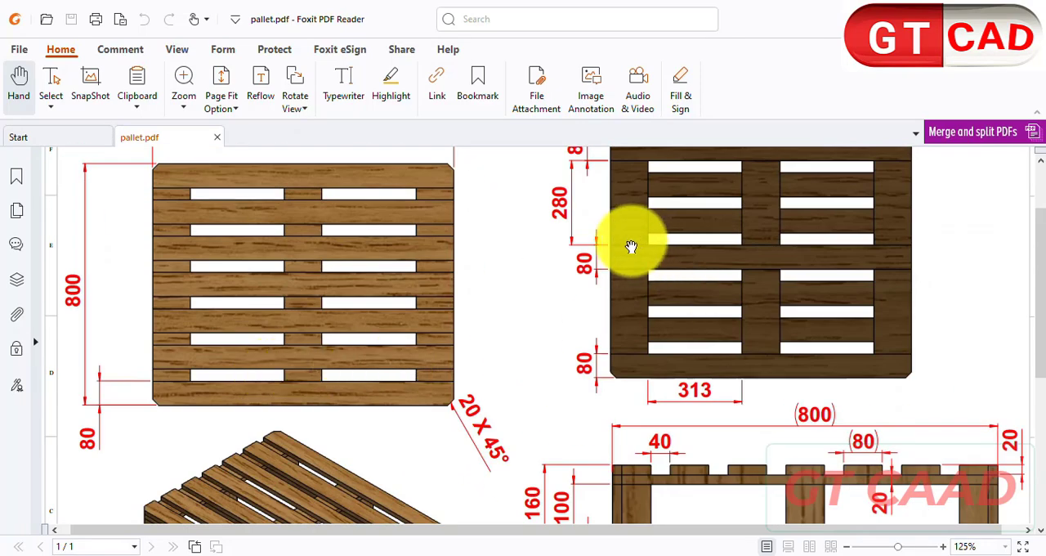
scroll(757, 297, "up", 2)
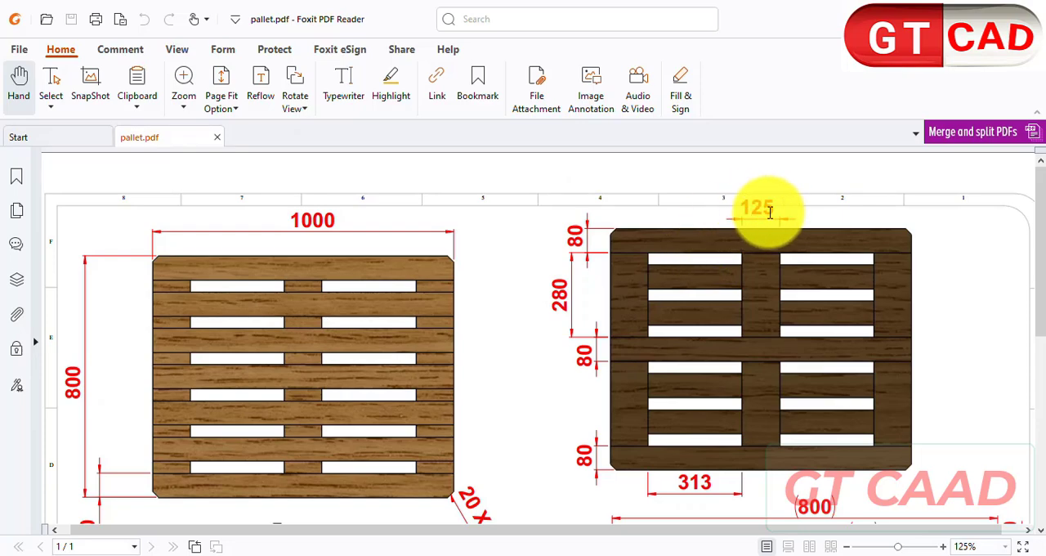
scroll(782, 222, "down", 2)
scroll(782, 225, "up", 2)
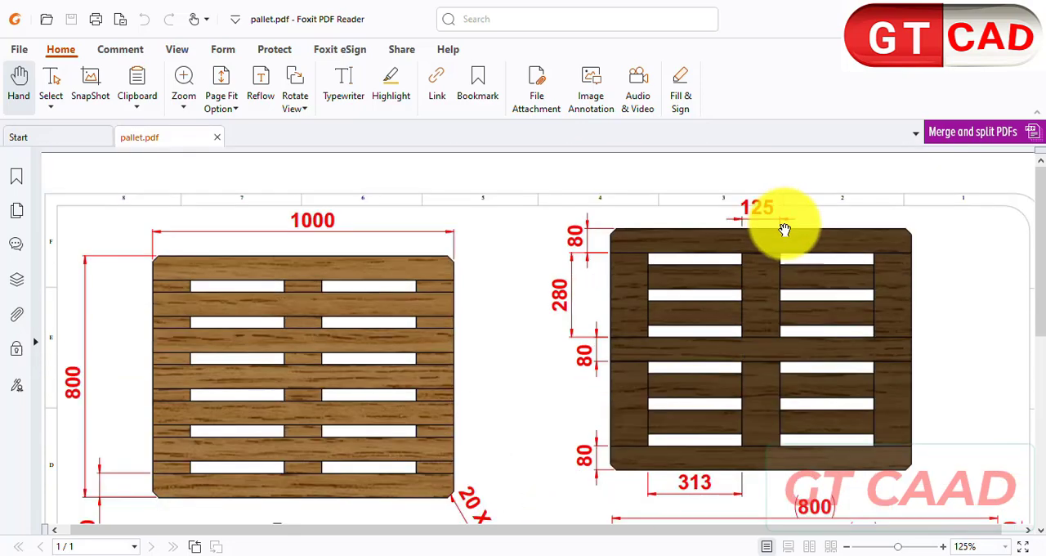
scroll(776, 229, "down", 2)
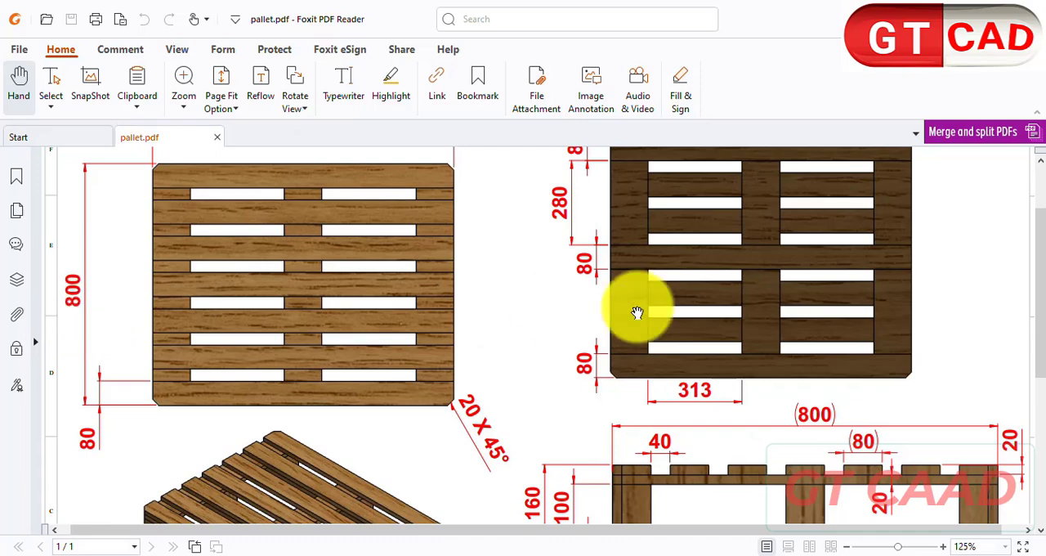
scroll(714, 303, "up", 2)
scroll(721, 307, "down", 5)
scroll(721, 307, "down", 2)
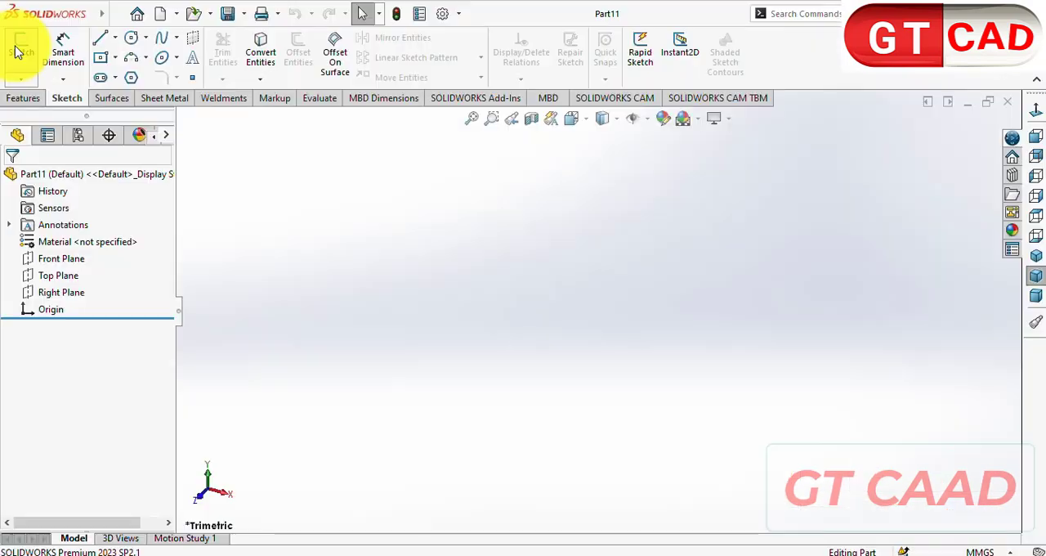
- In SOLIDWORKS, sketch a center rectangle on the Top Plane, centred on the origin, 800 mm high and 80 mm wide
left_click(20, 49)
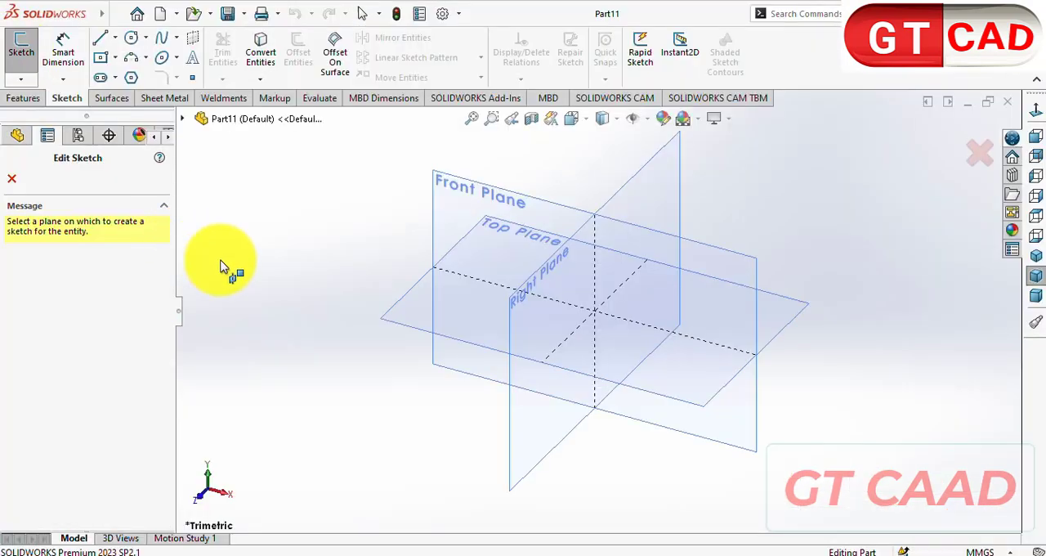
left_click(401, 309)
left_click(98, 57)
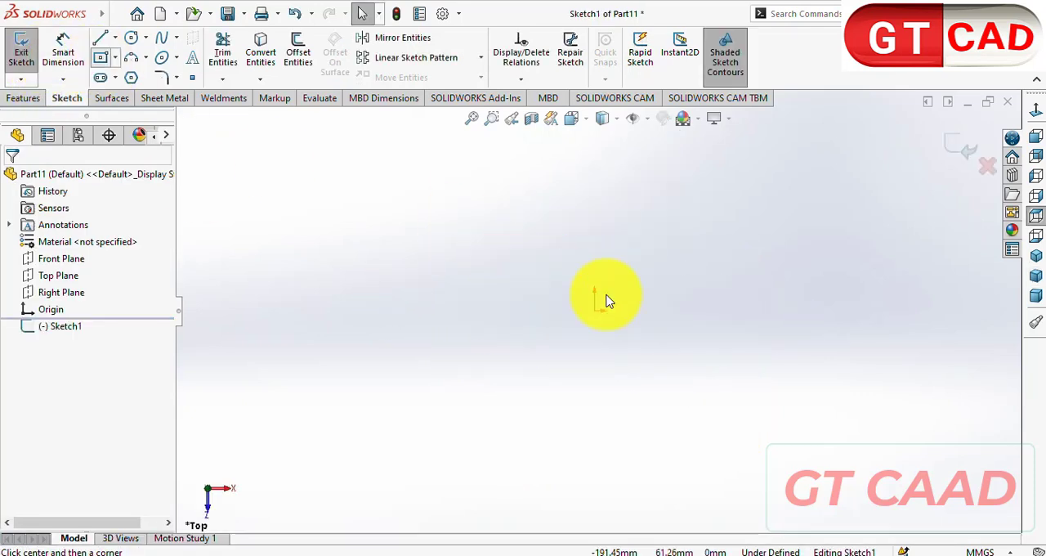
left_click_drag(596, 311, 614, 255)
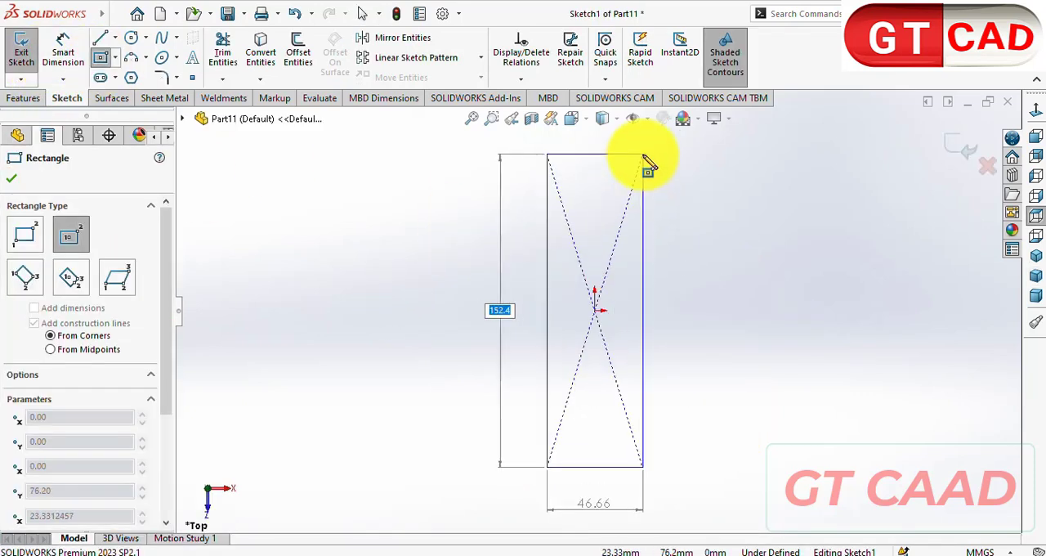
type("800")
key("Tab")
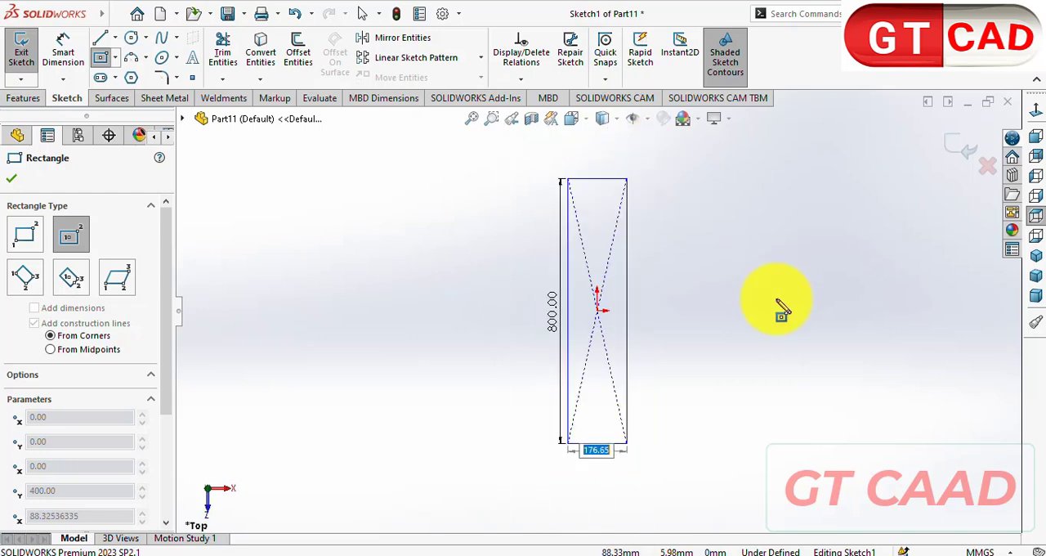
type("80")
key("Return")
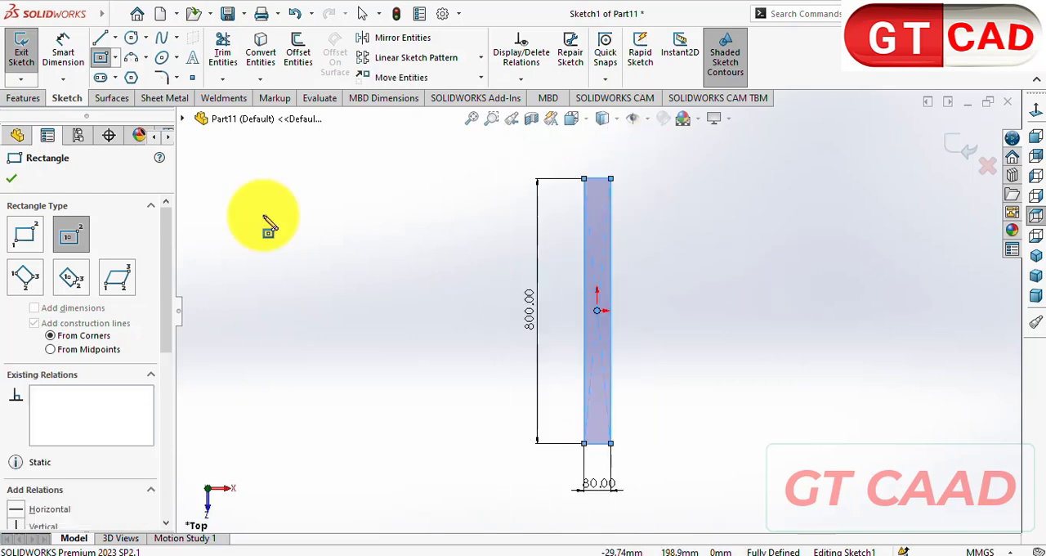
- Extrude the rectangle 10 mm as a boss with the Mid Plane end condition and reopen the feature to check its settings
left_click(27, 99)
key("Escape")
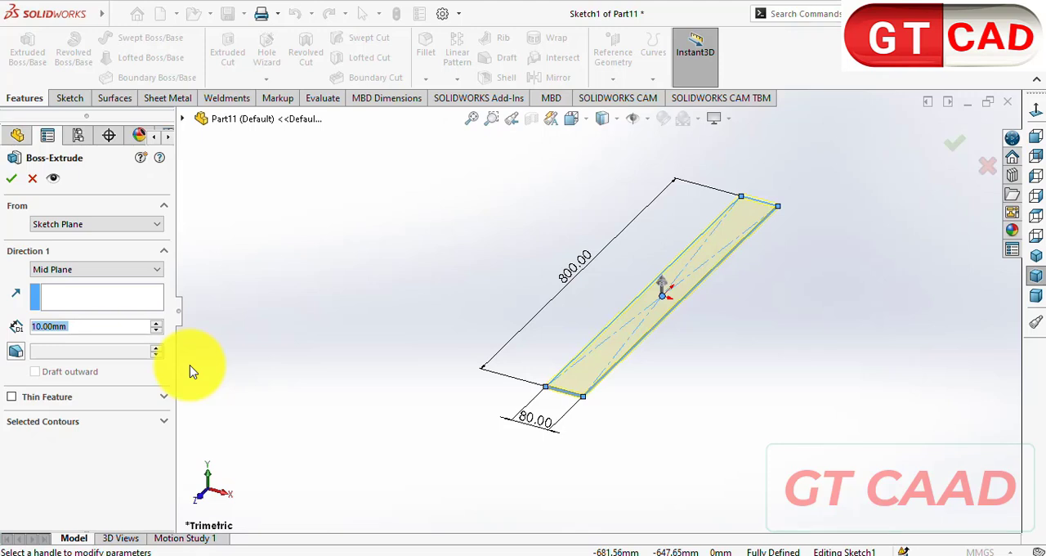
key("Return")
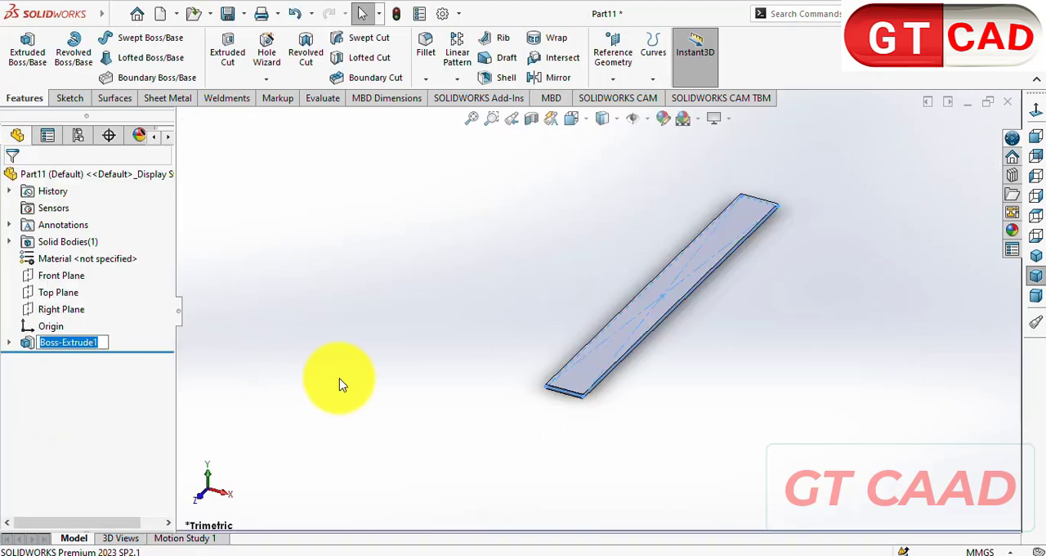
left_click(70, 344)
left_click(81, 292)
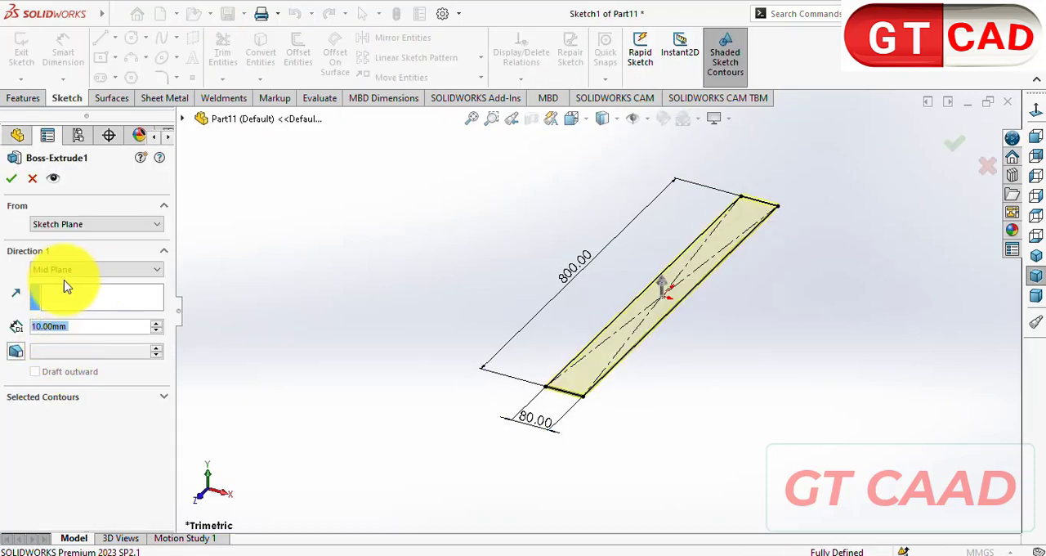
left_click(11, 177)
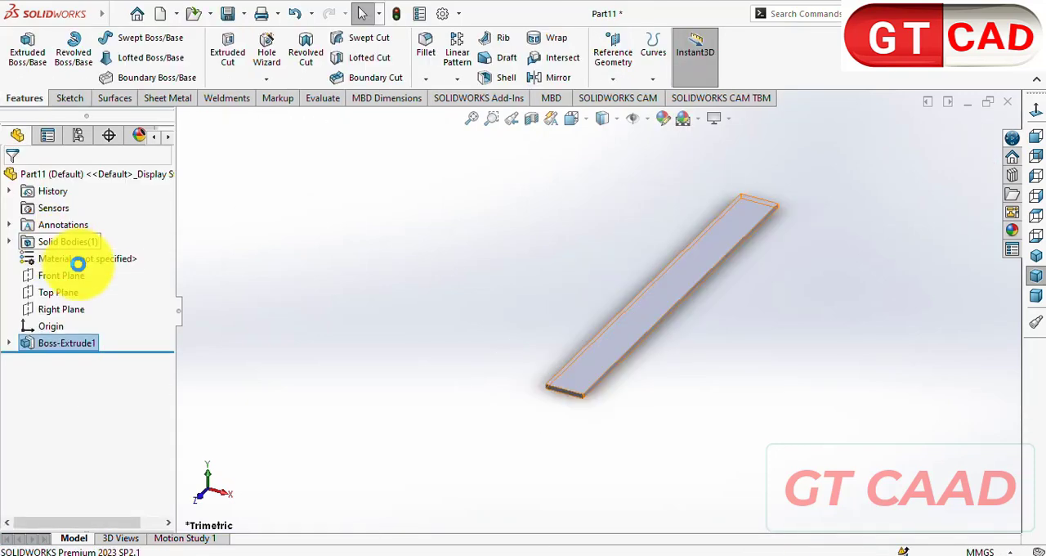
- Search the material library for oak and apply the Oak wood material to the board
right_click(85, 270)
left_click(134, 227)
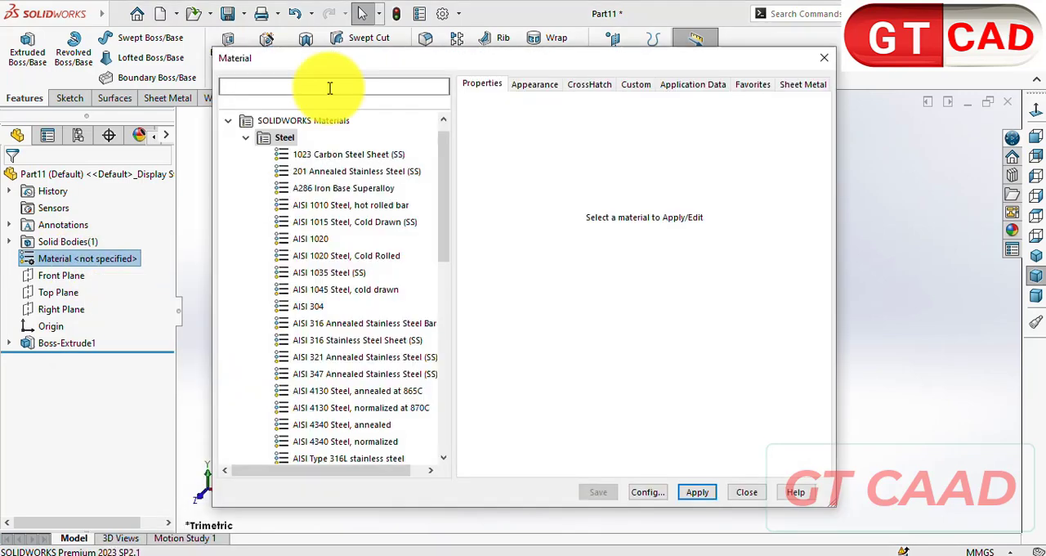
type("oak")
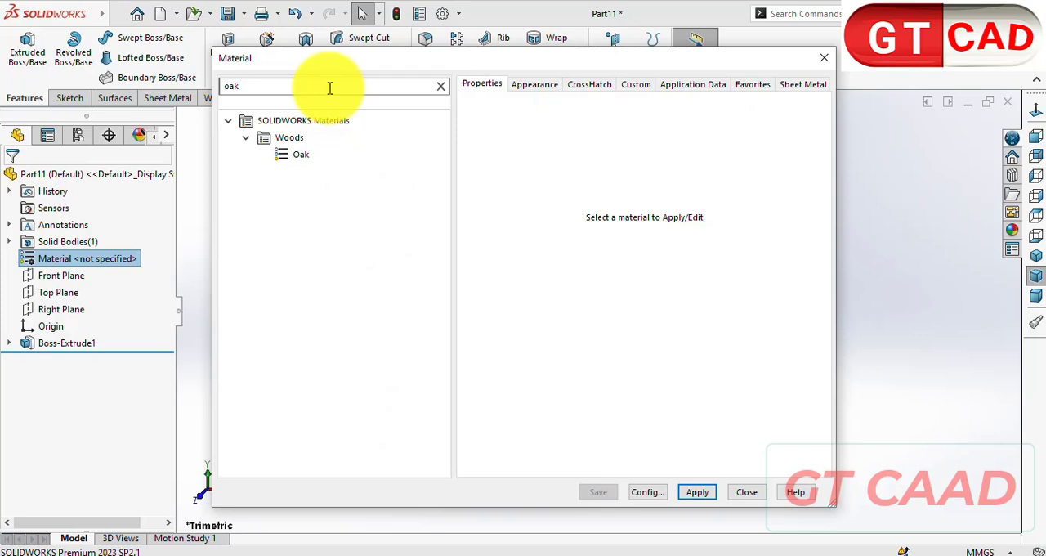
left_click(303, 154)
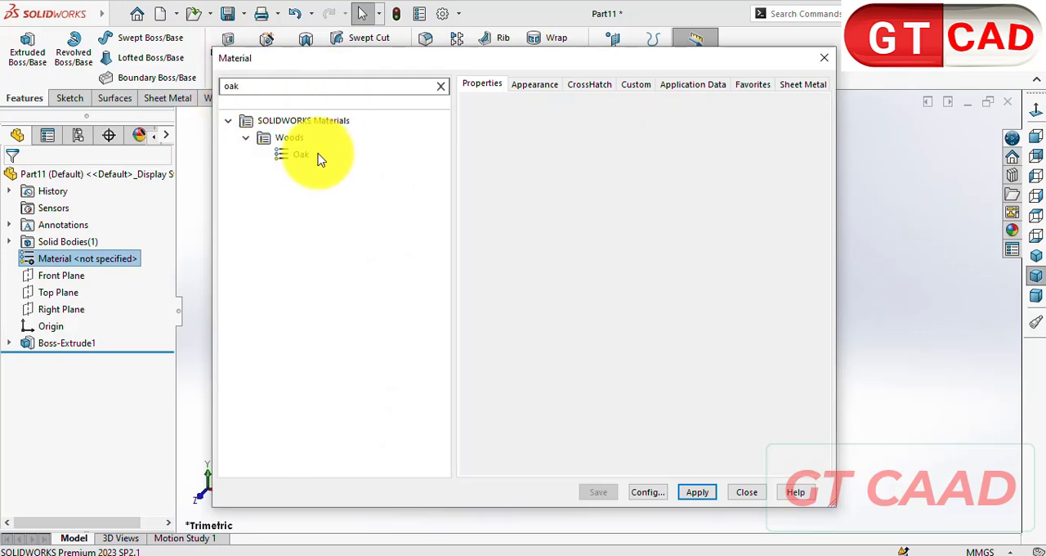
left_click(696, 493)
left_click(749, 491)
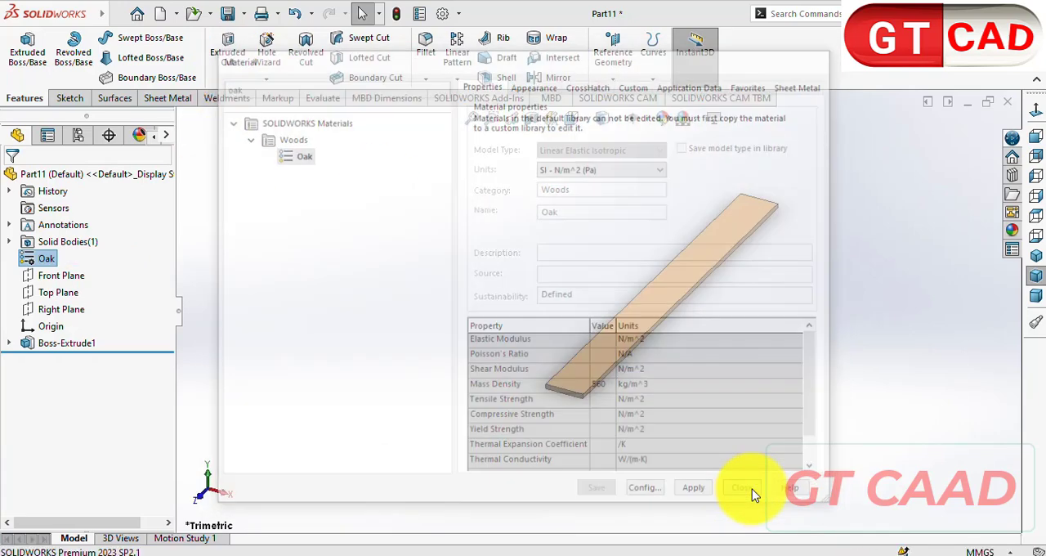
- Save the 800 mm board as a new SOLIDWORKS part in the drw folder
key("ctrl+s")
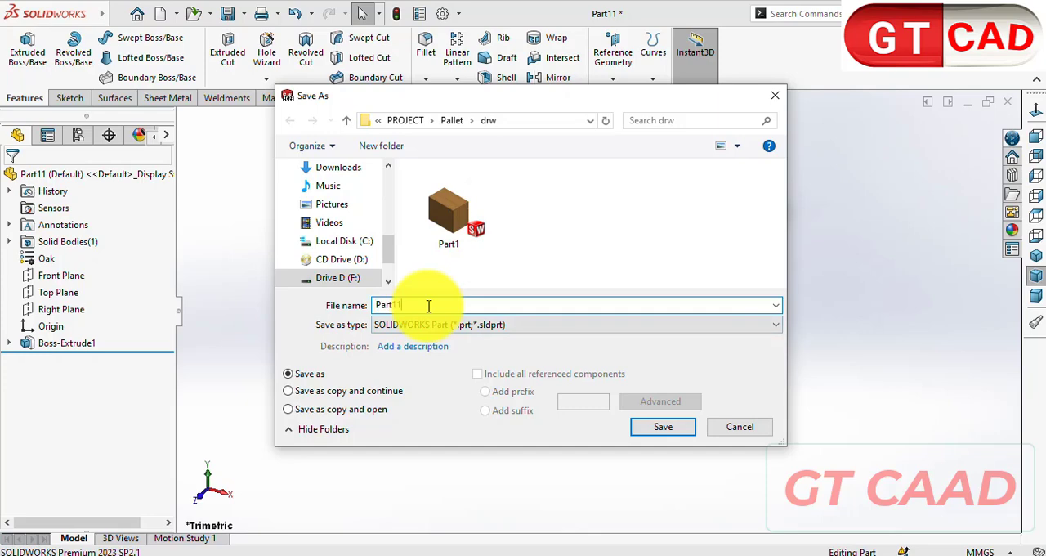
type("Part")
key("BackSpace")
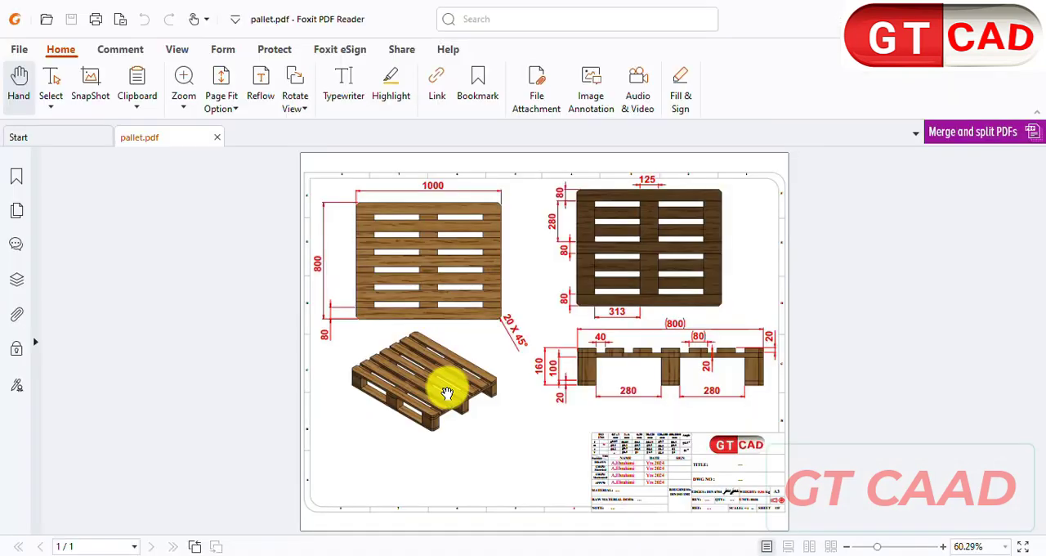
- Examine pallet.pdf in Foxit PDF Reader for the deck boards' length, width, thickness, spacing and corner chamfers
scroll(233, 418, "up", 5, "ctrl")
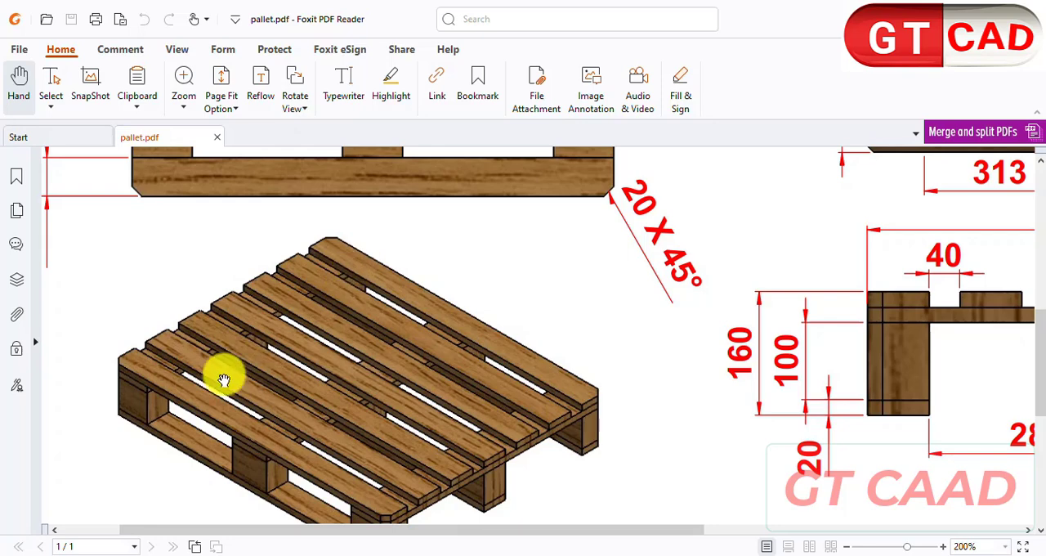
scroll(186, 392, "down", 1, "ctrl")
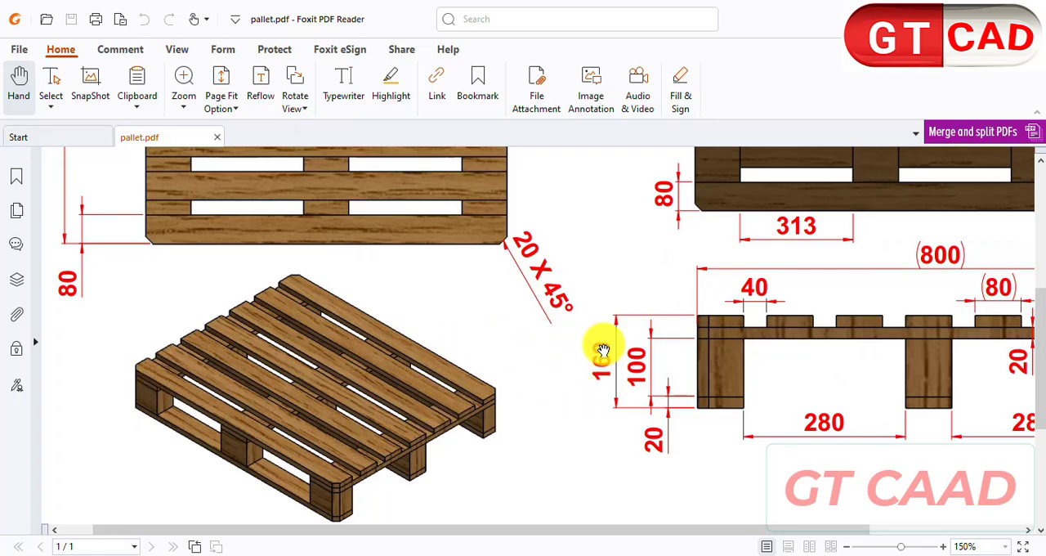
scroll(605, 348, "down", 2, "ctrl")
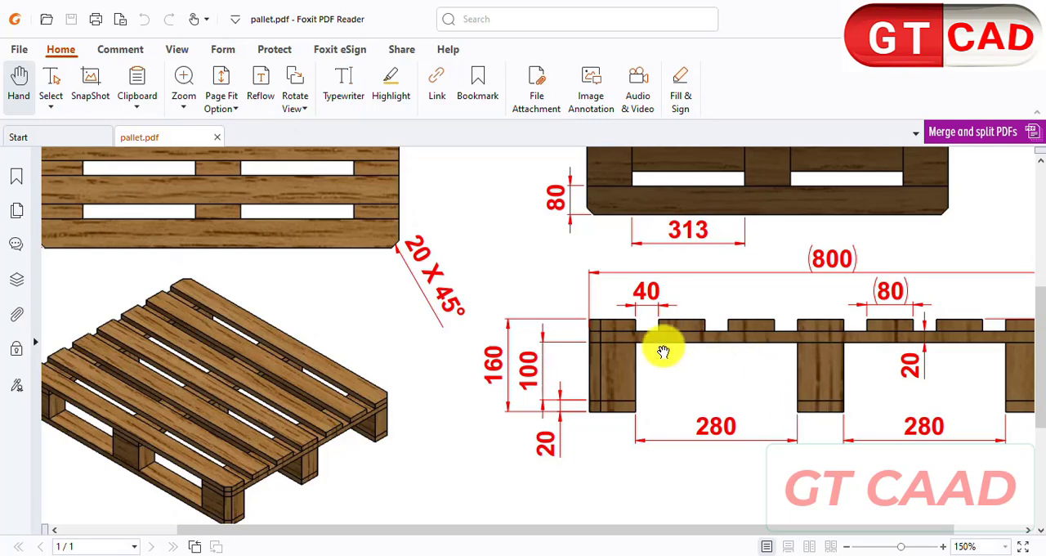
scroll(662, 351, "up", 1, "ctrl")
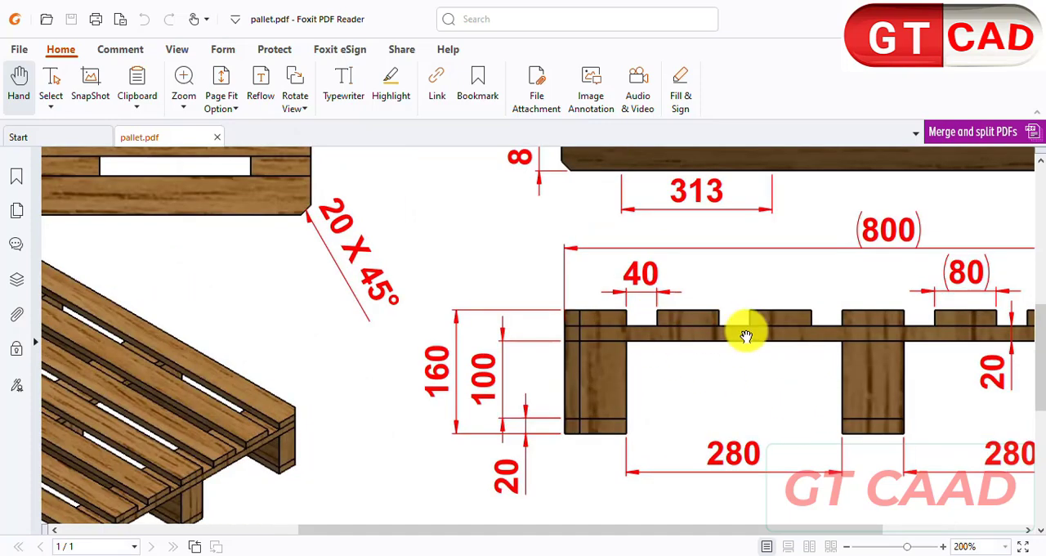
middle_click(784, 482)
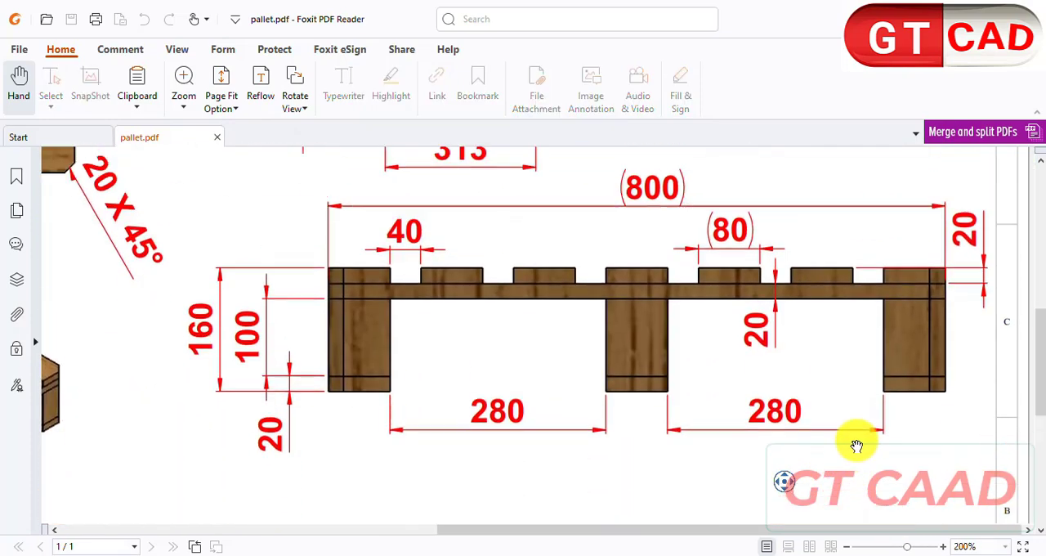
scroll(869, 434, "up", 7)
scroll(883, 458, "down", 6)
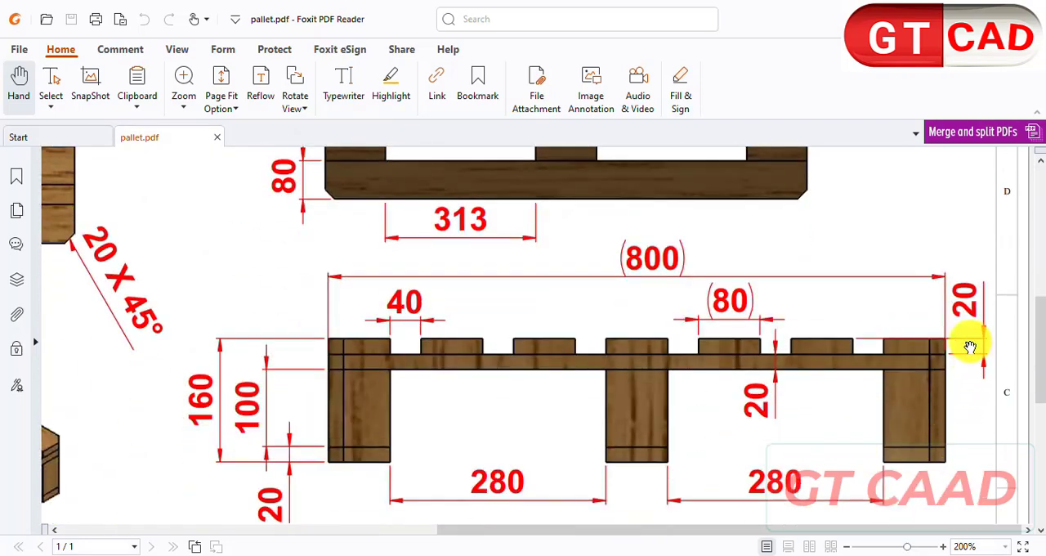
scroll(508, 376, "down", 3, "ctrl")
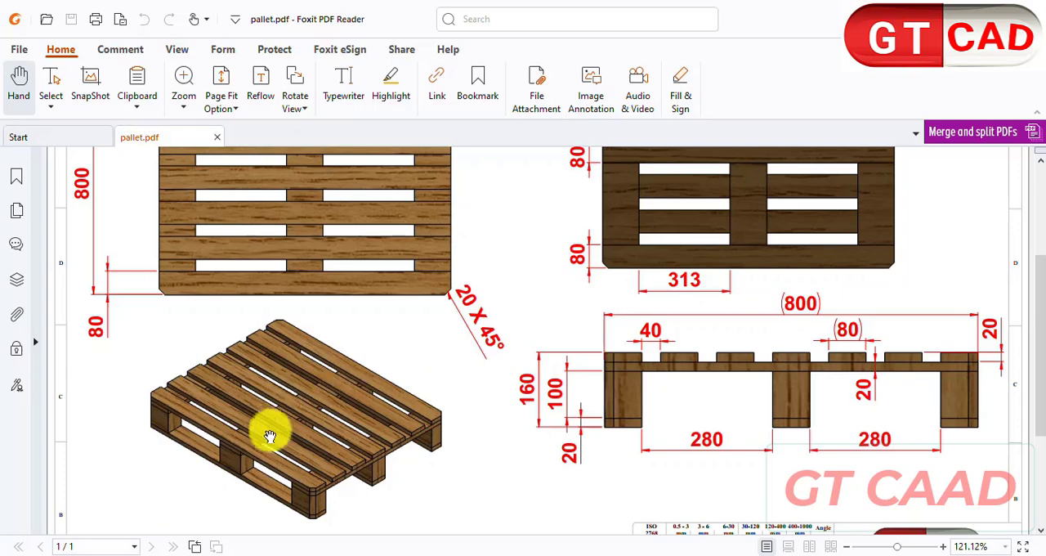
scroll(269, 427, "up", 1)
scroll(210, 455, "up", 3)
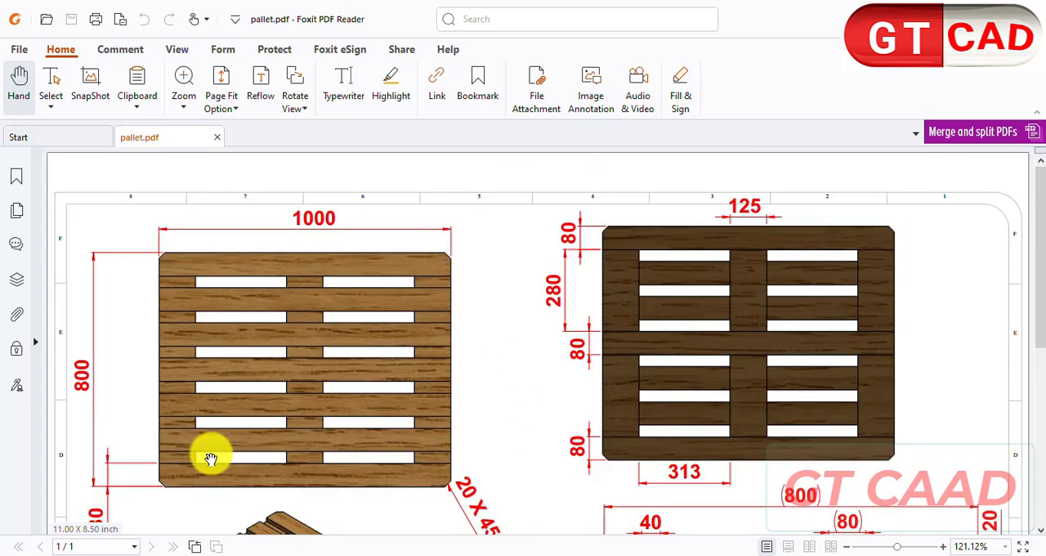
scroll(376, 318, "down", 1)
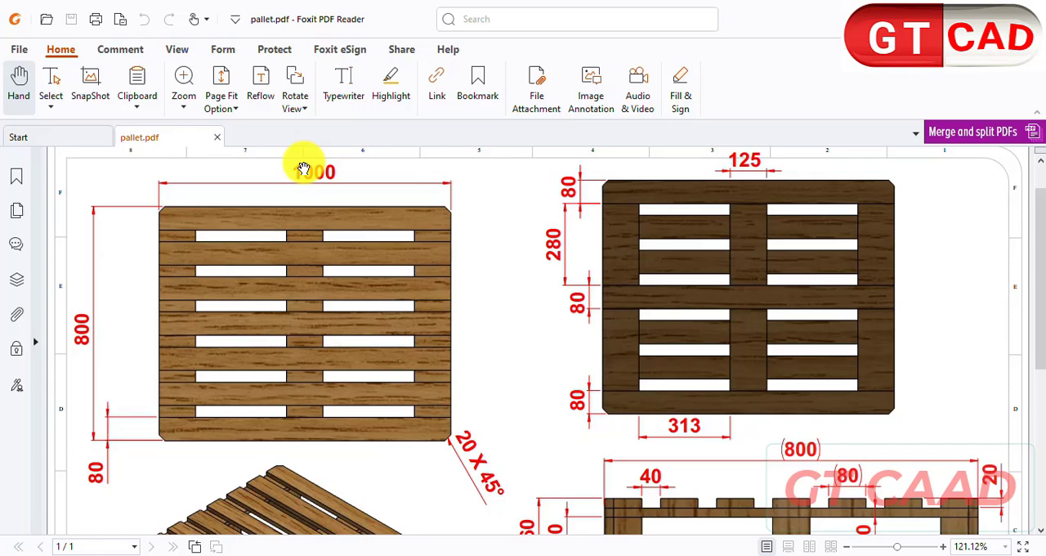
- Check the pallet drawing's top and side views for the deck board sizes and return to the new part in SOLIDWORKS
scroll(499, 322, "down", 1)
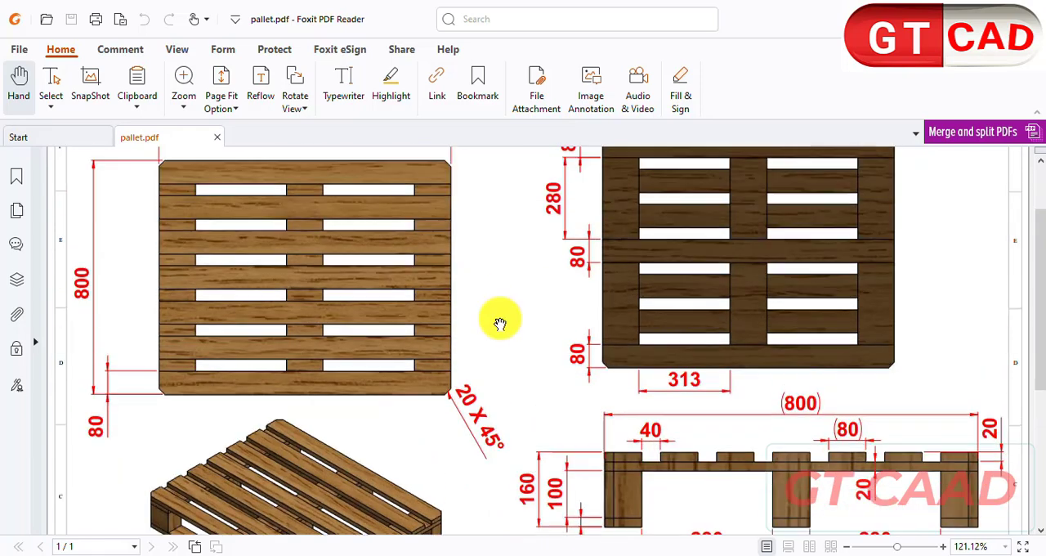
scroll(458, 294, "up", 2)
scroll(441, 249, "down", 1)
scroll(463, 256, "down", 1)
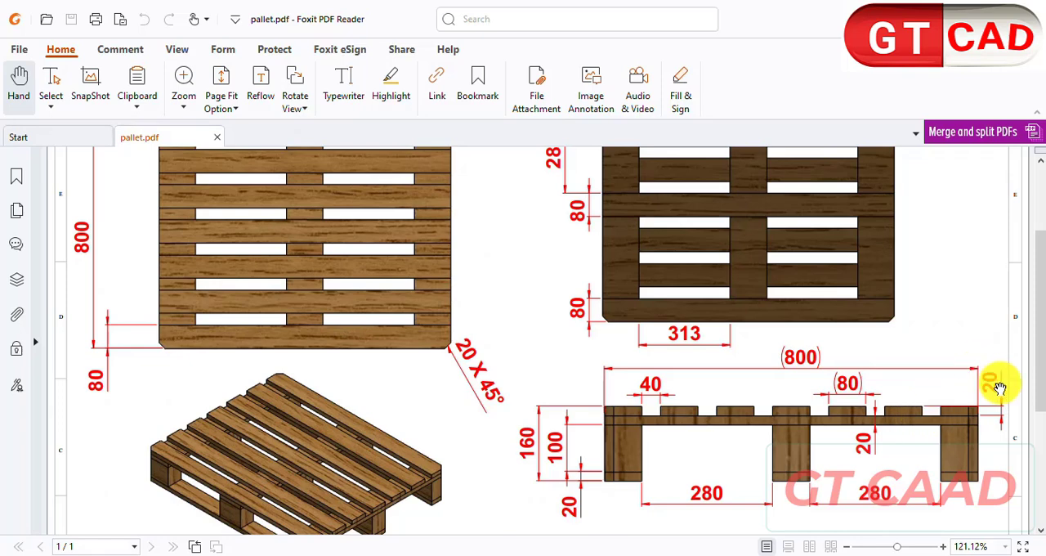
left_click(594, 555)
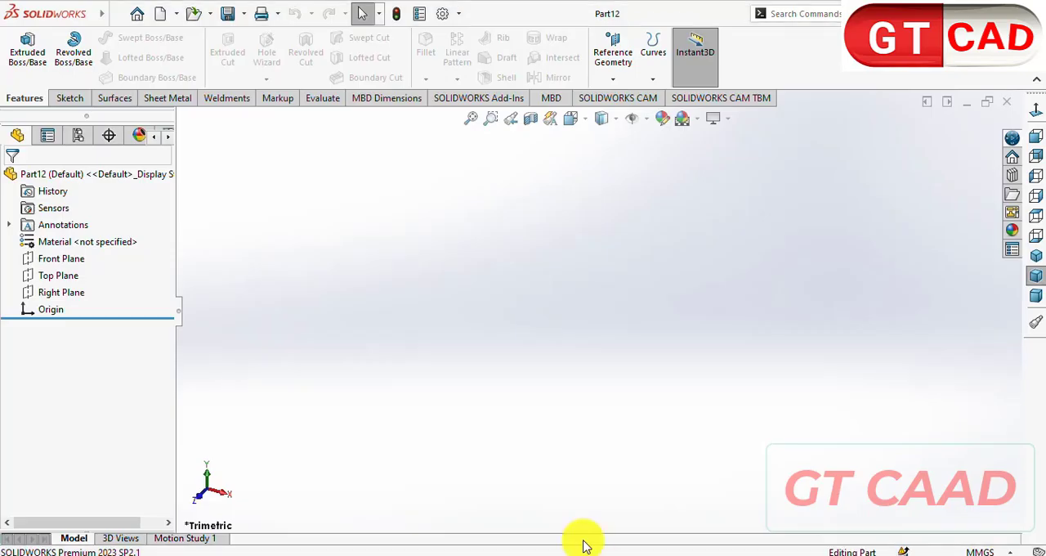
- Sketch a center rectangle at the origin on the Top Plane, 1000 mm long and 80 mm wide
left_click(54, 102)
left_click(22, 51)
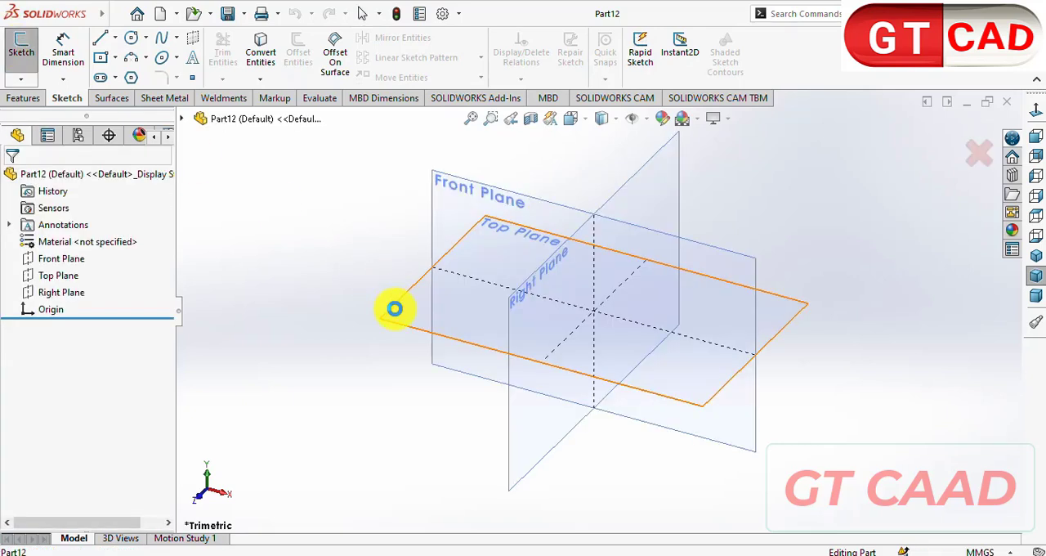
left_click(392, 305)
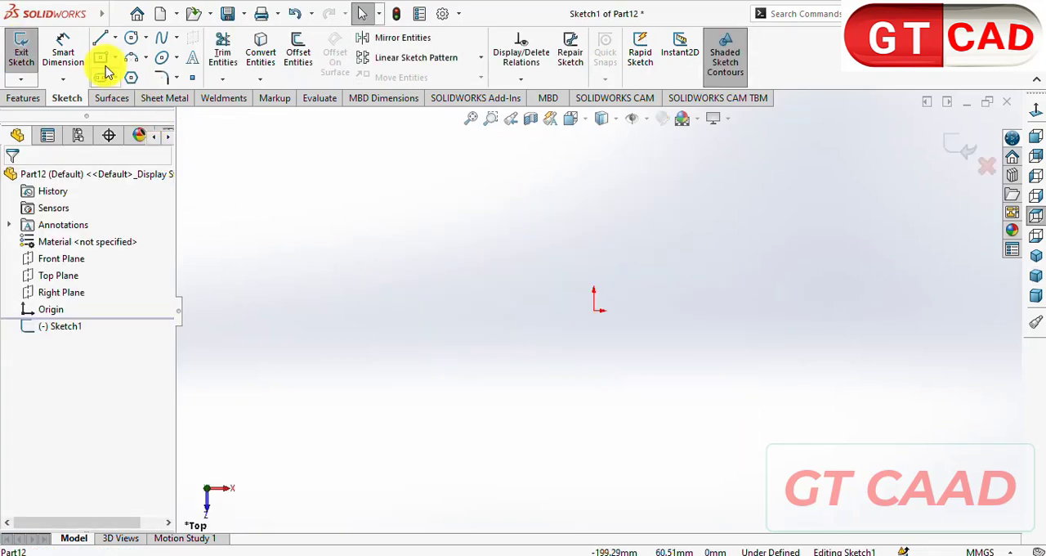
left_click(594, 310)
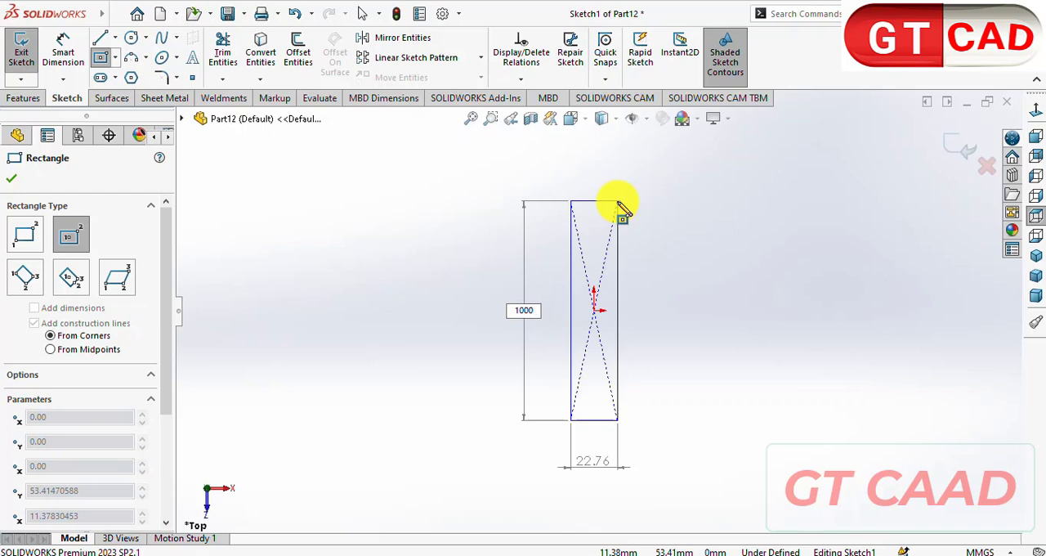
key("Tab")
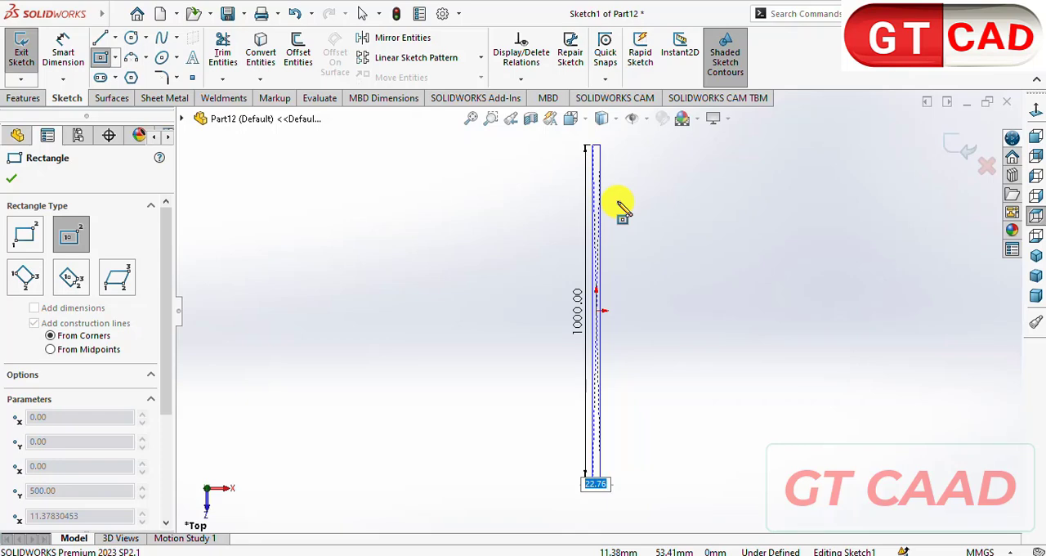
type("80")
key("Return")
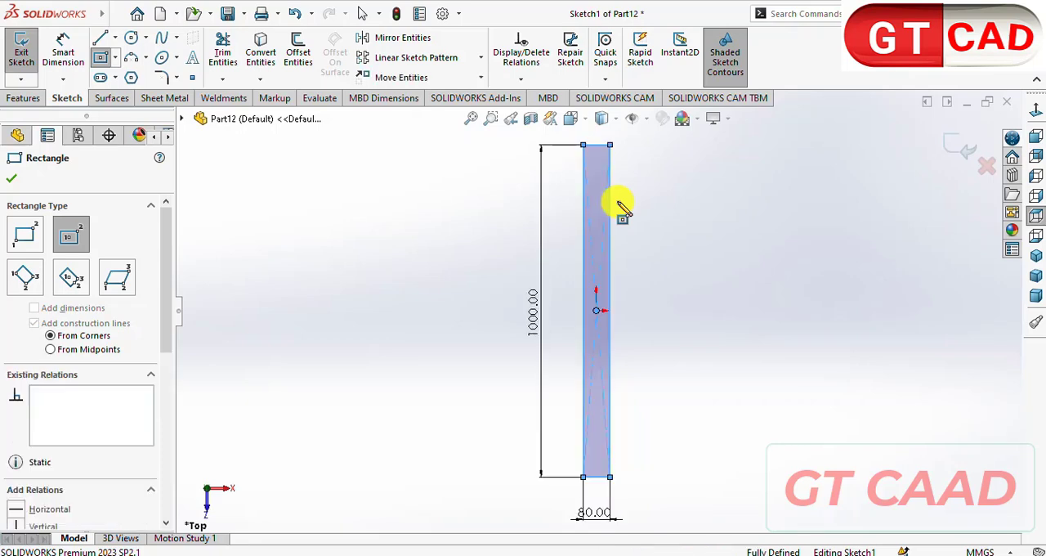
key("Escape")
- Check the board thickness in the PDF drawing and extrude the rectangle 20 mm as a boss with the Mid Plane end condition
key("alt+Tab")
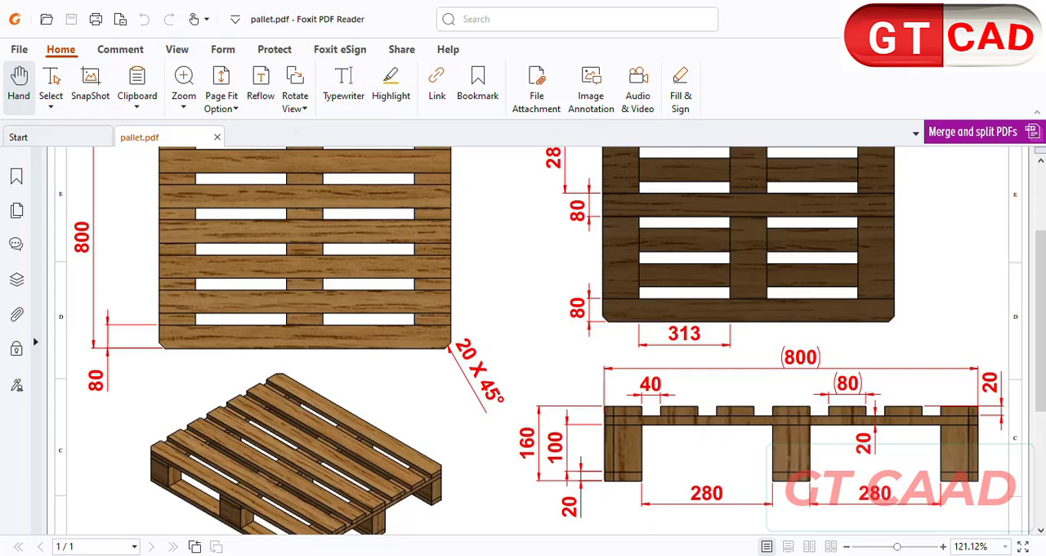
key("alt+Tab")
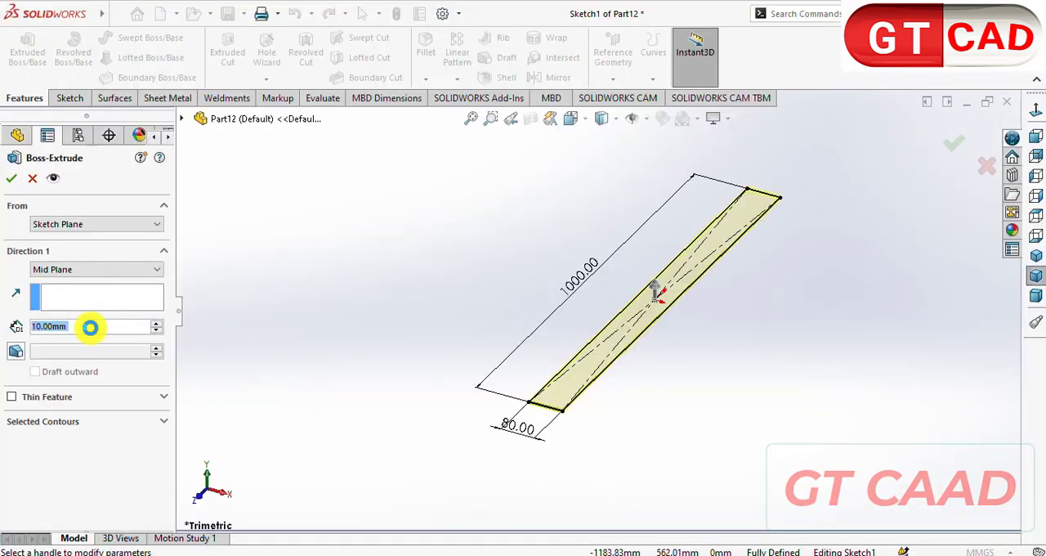
type("20")
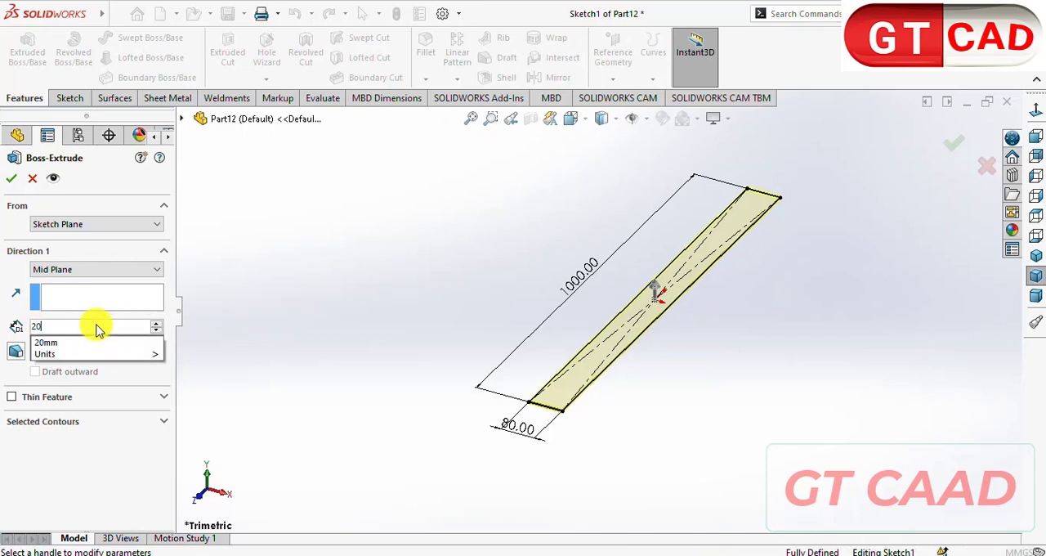
key("Return")
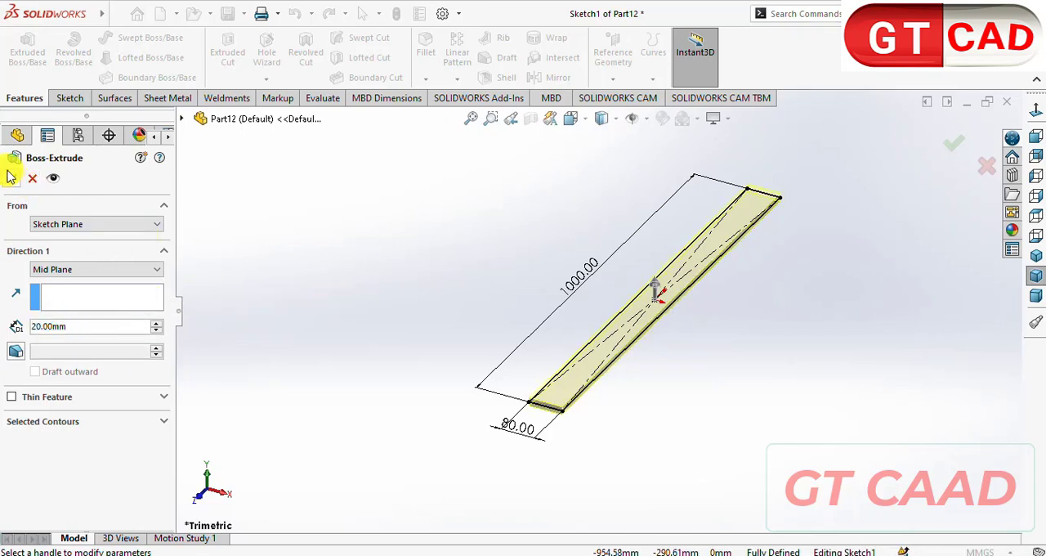
left_click(9, 173)
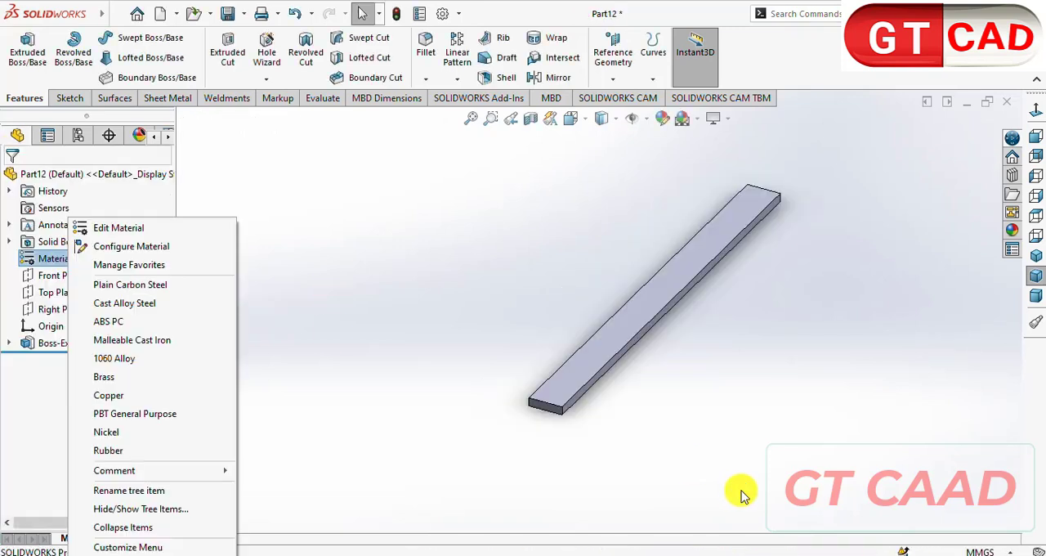
- Search the material library for oak and apply the Oak wood material to the 1000 mm board
left_click(123, 232)
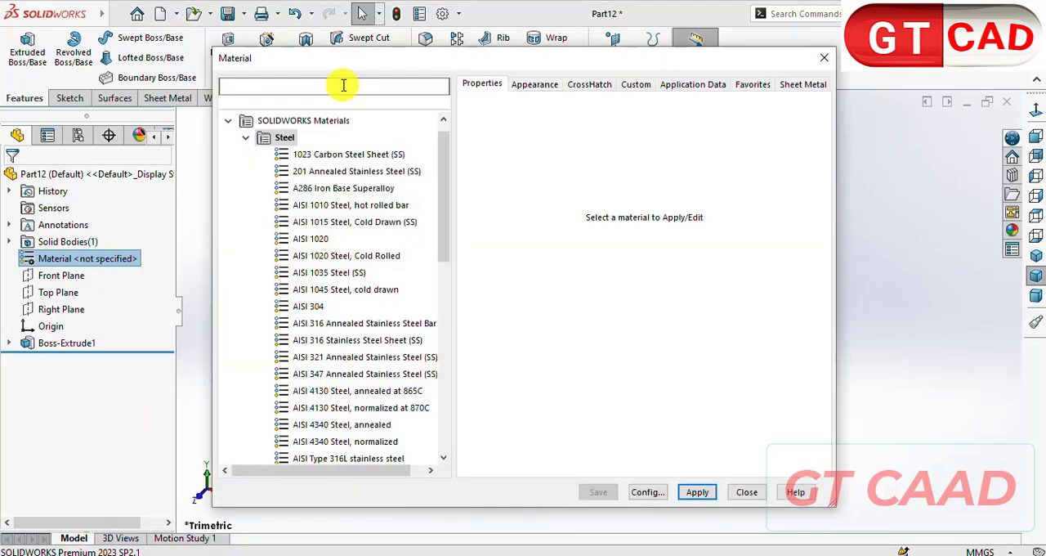
left_click(343, 85)
type("oak")
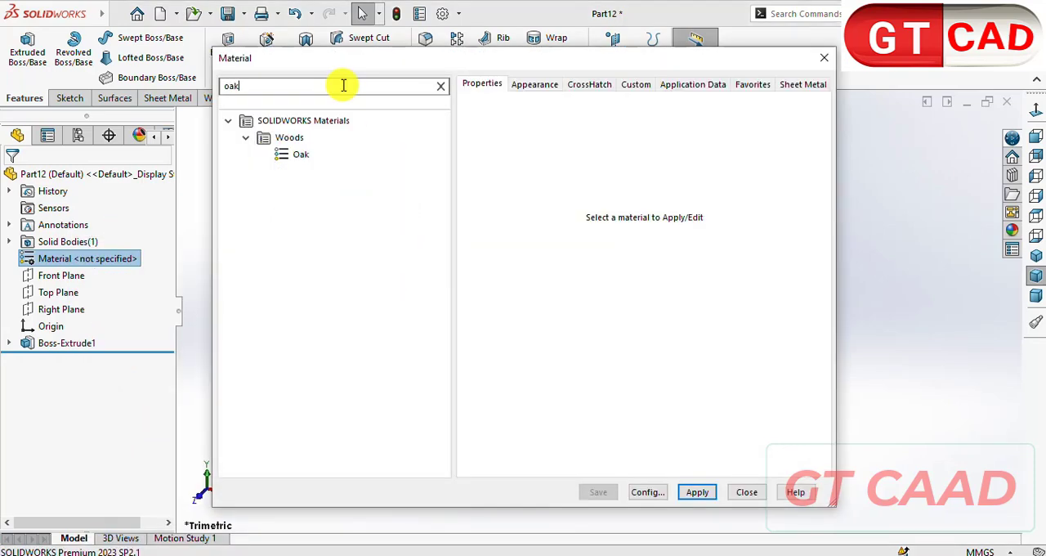
left_click(319, 154)
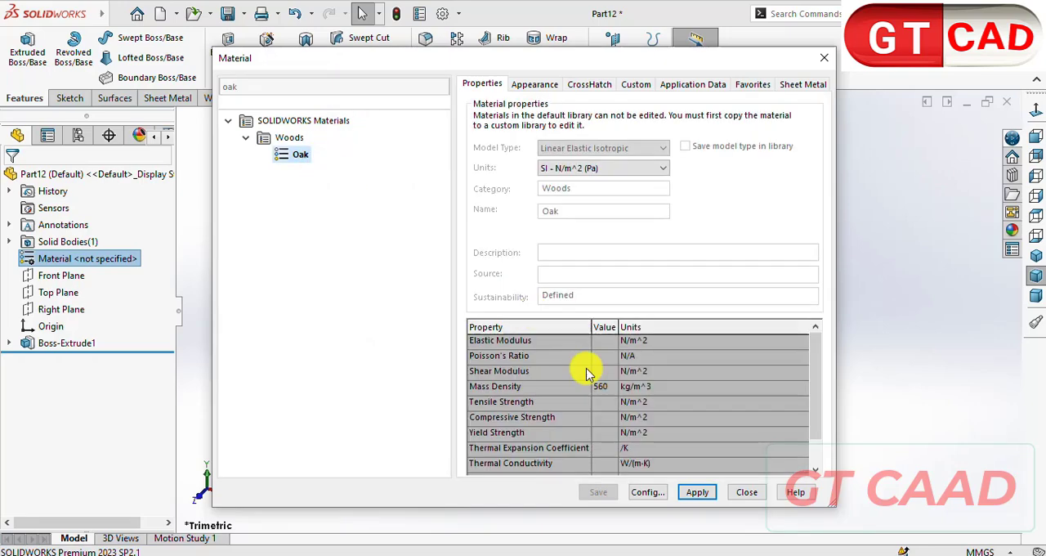
left_click(708, 494)
left_click(744, 492)
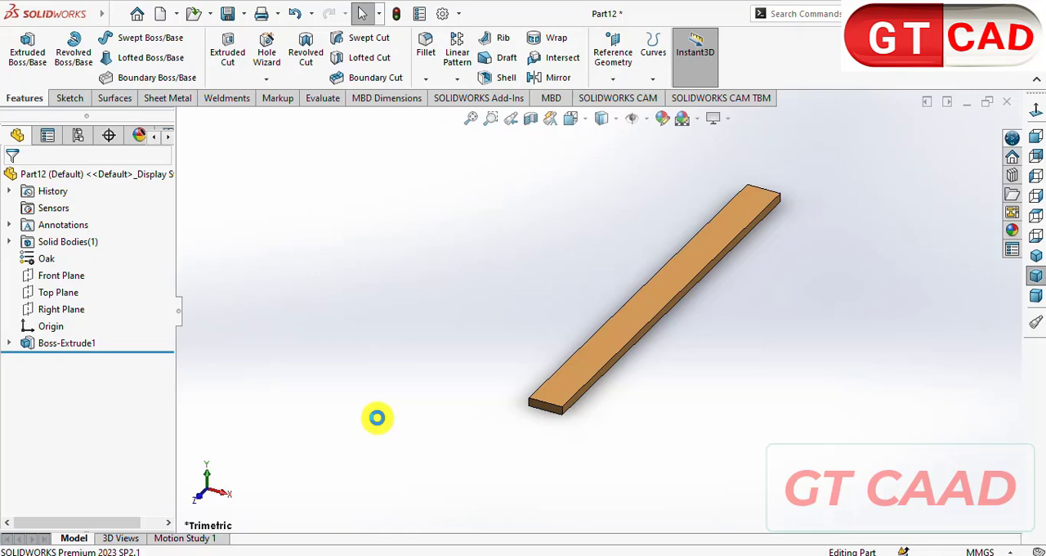
- Save the 1000 mm board as SOLIDWORKS part Part3 in the drw folder
key("ctrl+s")
left_click(431, 307)
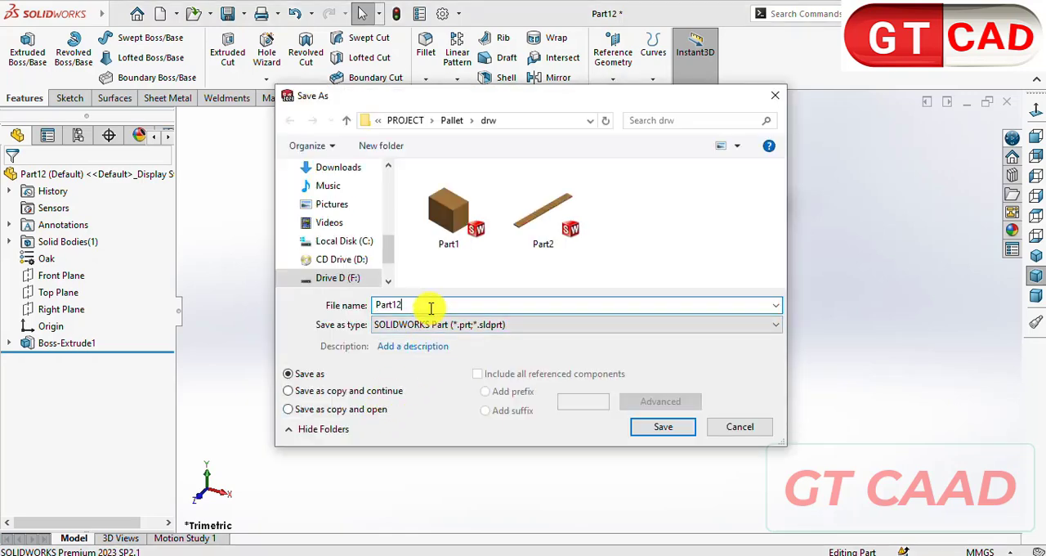
key("BackSpace")
key("BackSpace")
type("3")
key("Return")
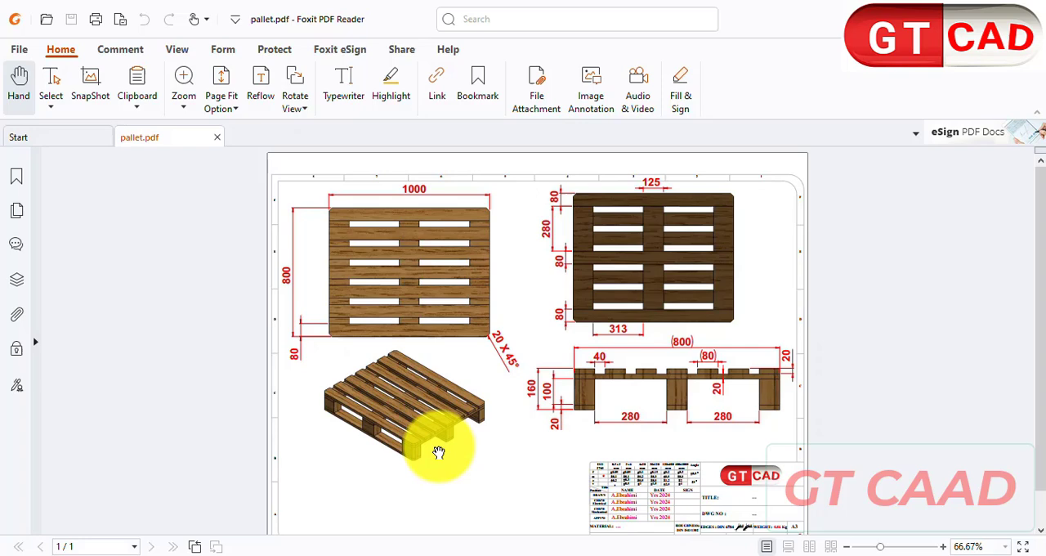
- Examine pallet.pdf in Foxit PDF Reader for the length, width and thickness of the crosswise boards beneath the deck
scroll(437, 450, "up", 5, "ctrl")
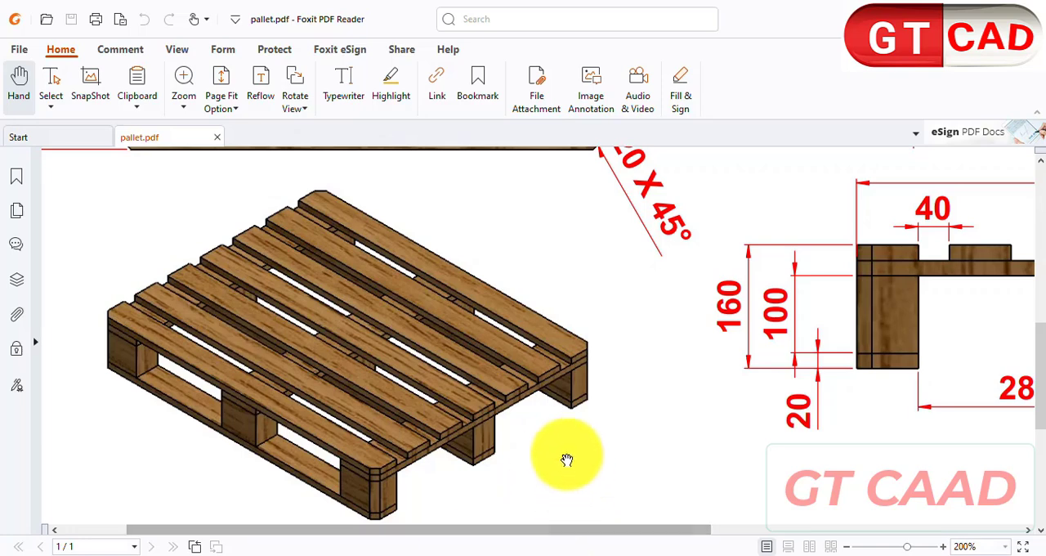
scroll(693, 381, "down", 4, "ctrl")
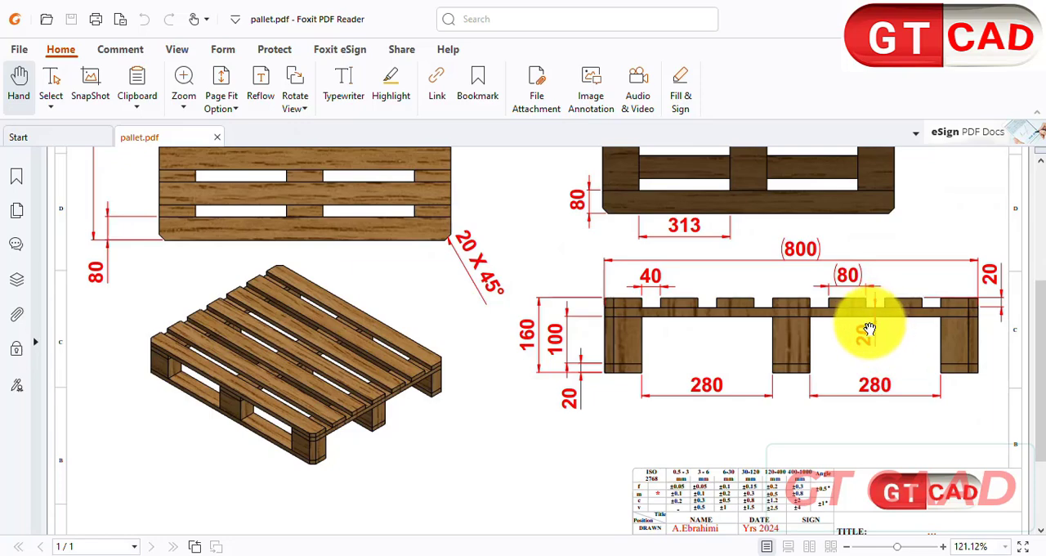
scroll(386, 400, "up", 3)
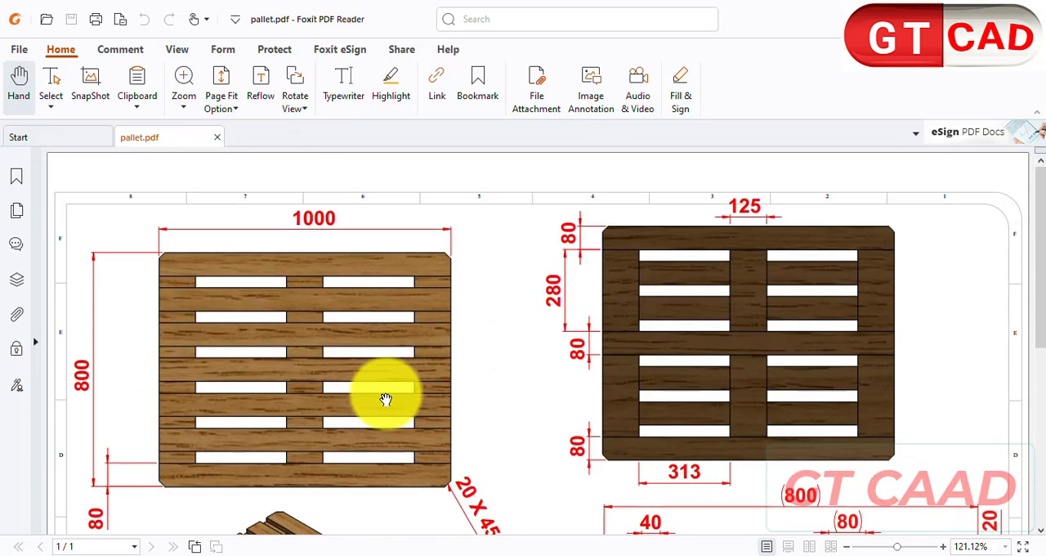
scroll(175, 366, "down", 1)
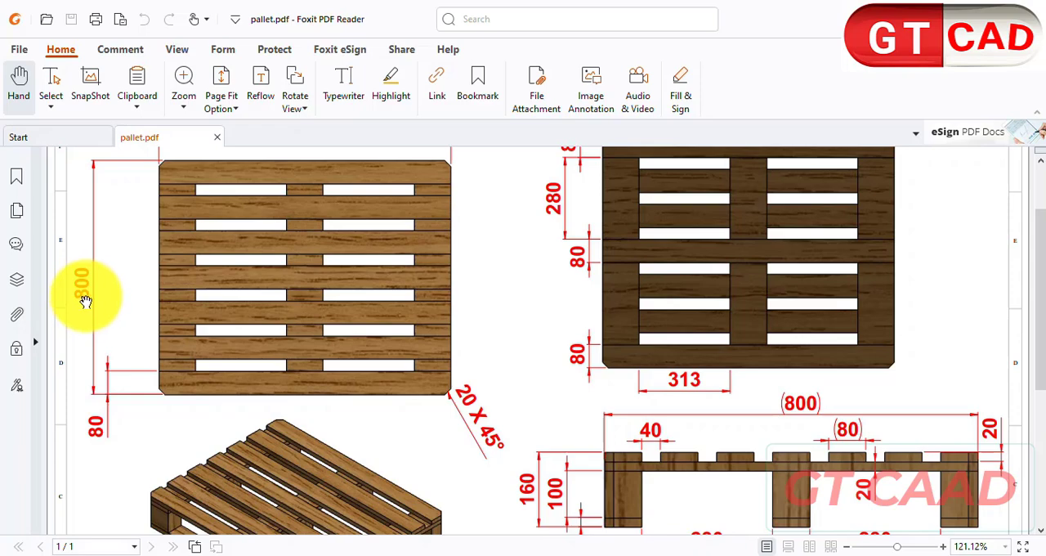
scroll(338, 335, "down", 2)
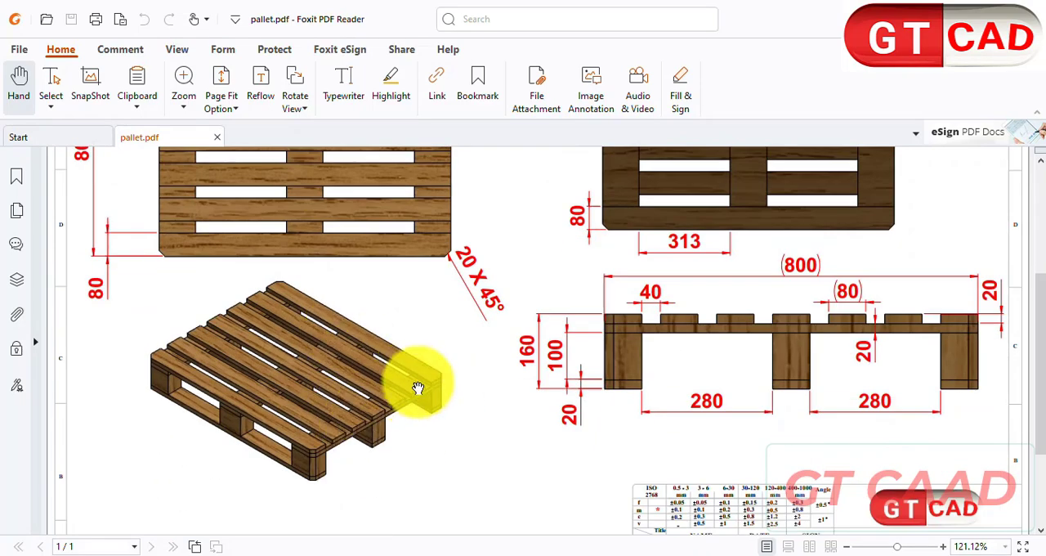
scroll(662, 330, "up", 2)
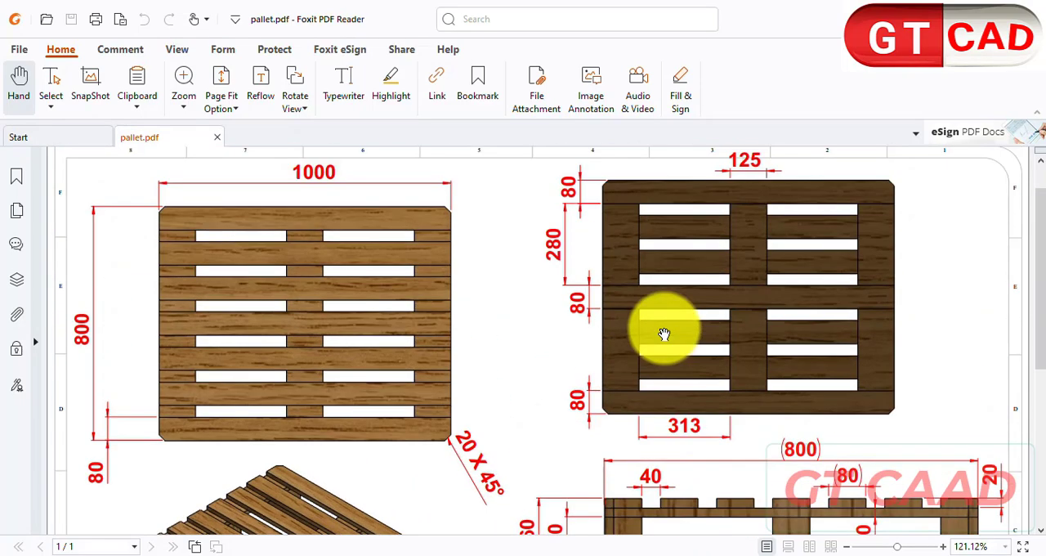
scroll(746, 365, "up", 1)
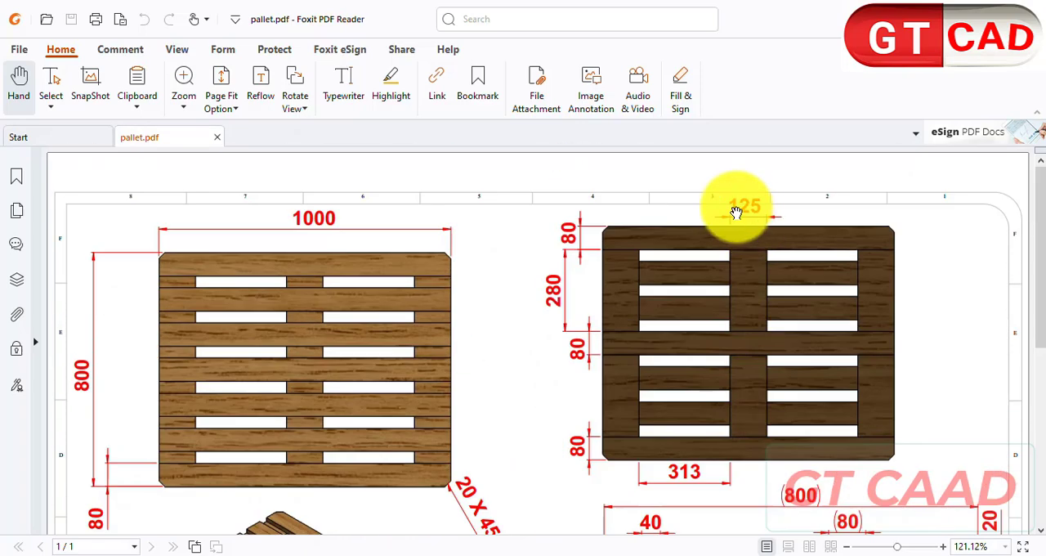
scroll(751, 207, "down", 2)
scroll(752, 205, "up", 2)
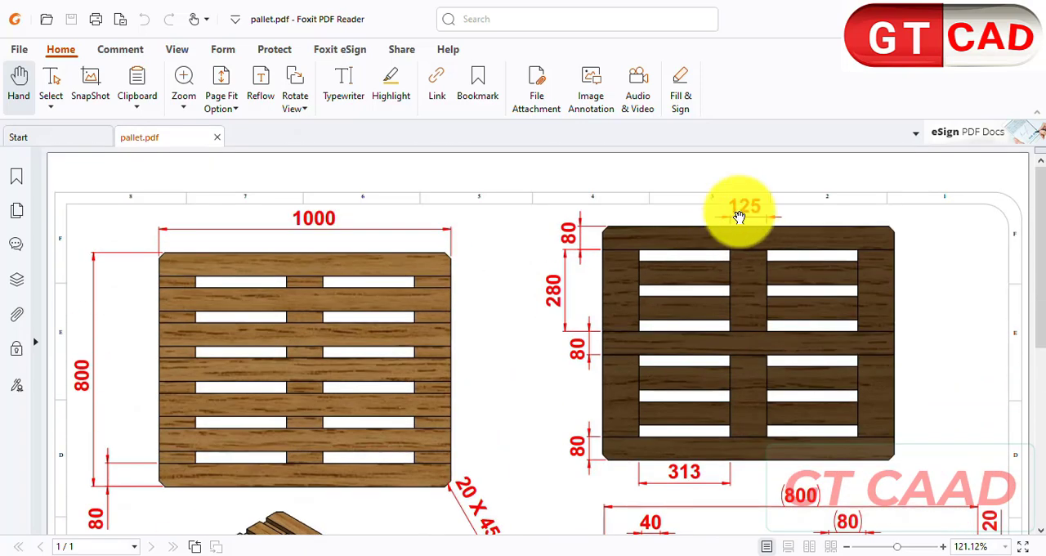
scroll(749, 208, "down", 1)
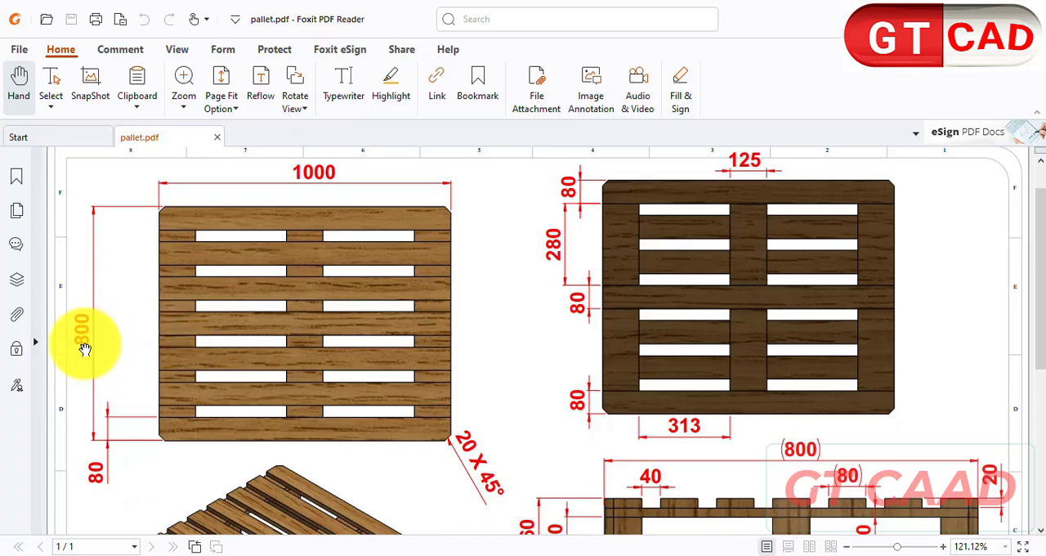
scroll(93, 335, "down", 5)
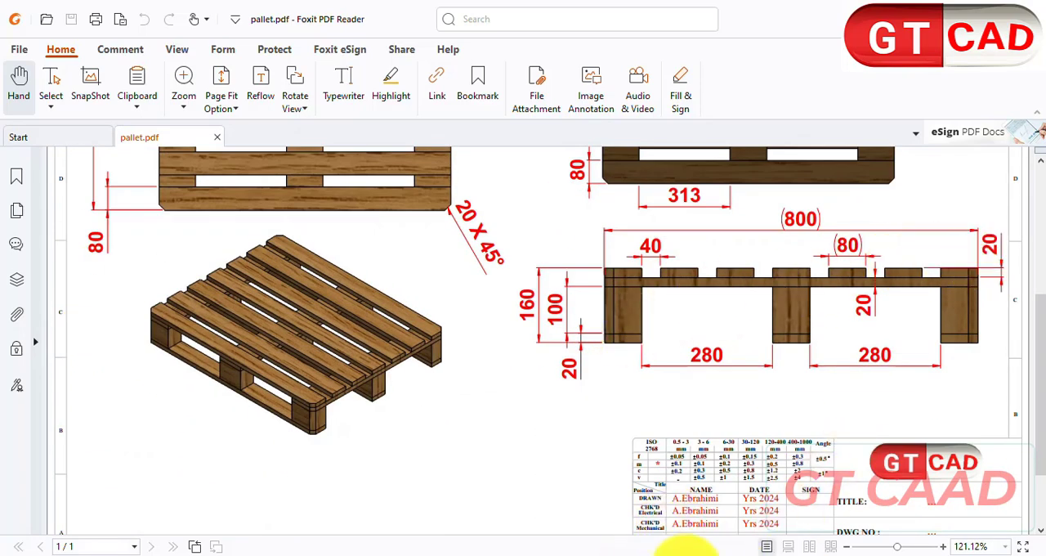
- Switch to SOLIDWORKS and create a new part document
left_click(634, 554)
key("ctrl+n")
double_click(413, 266)
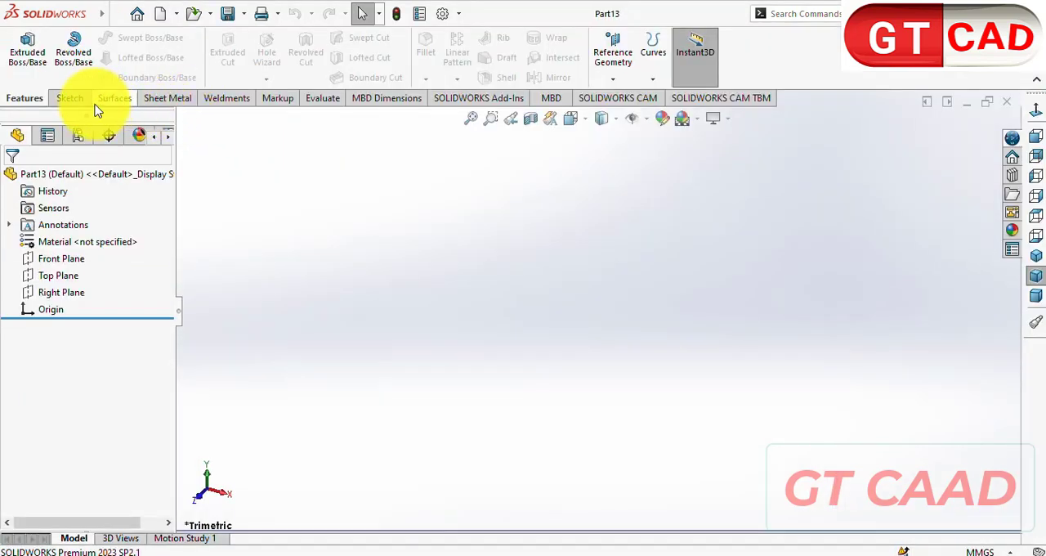
- Sketch a center rectangle at the origin on the Top Plane, 800 mm long and 125 mm wide
left_click(67, 99)
left_click(21, 48)
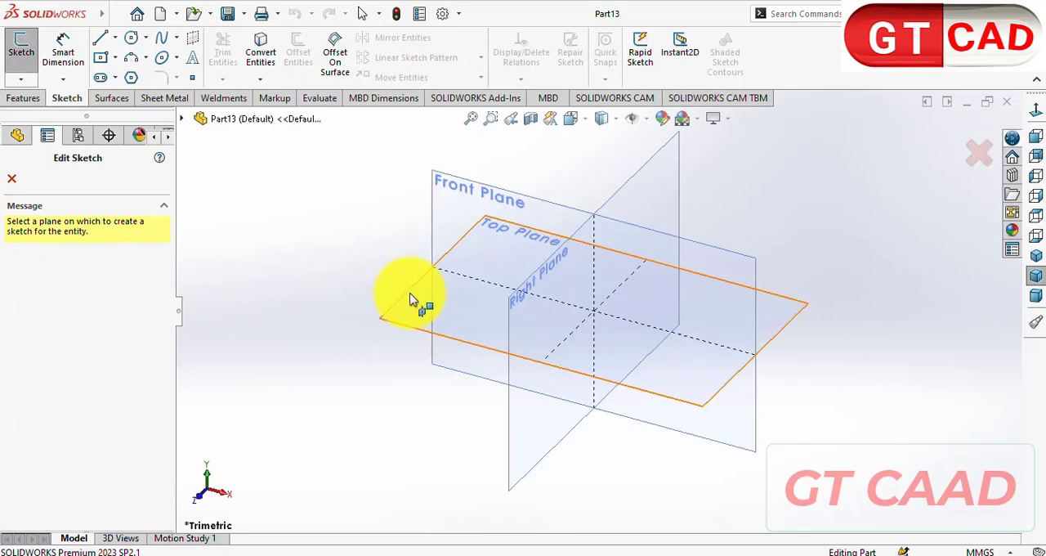
left_click(419, 299)
left_click(95, 62)
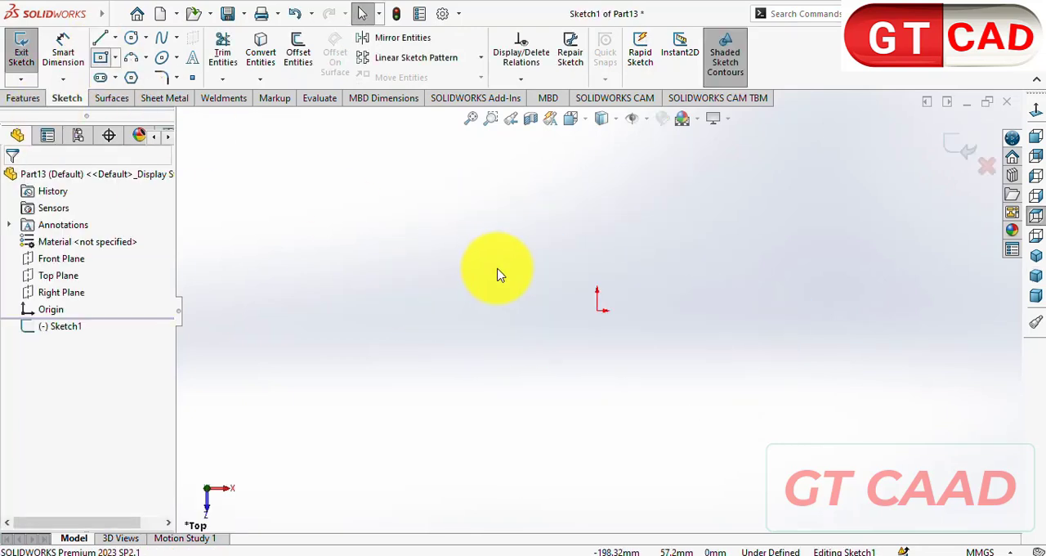
left_click(597, 311)
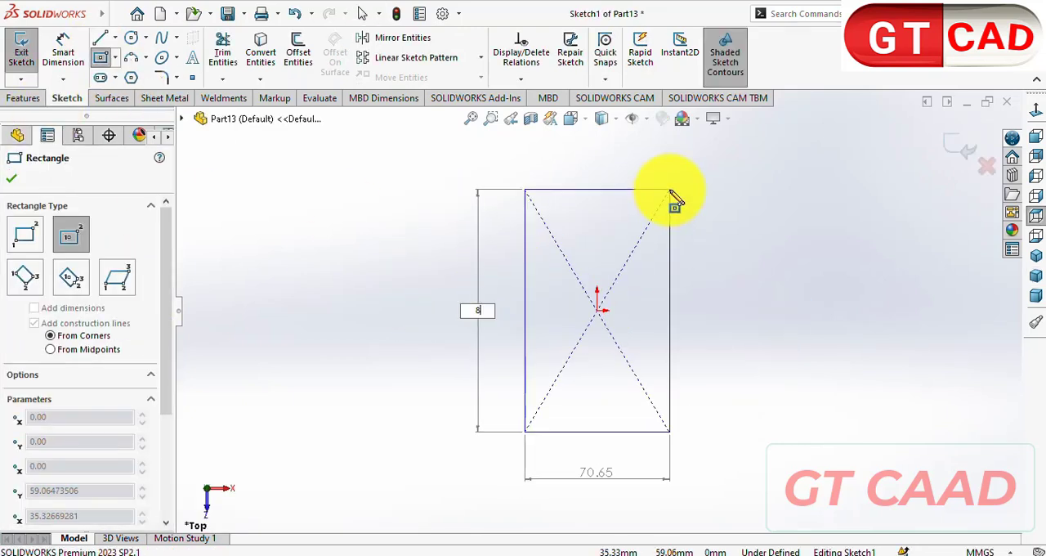
key("Tab")
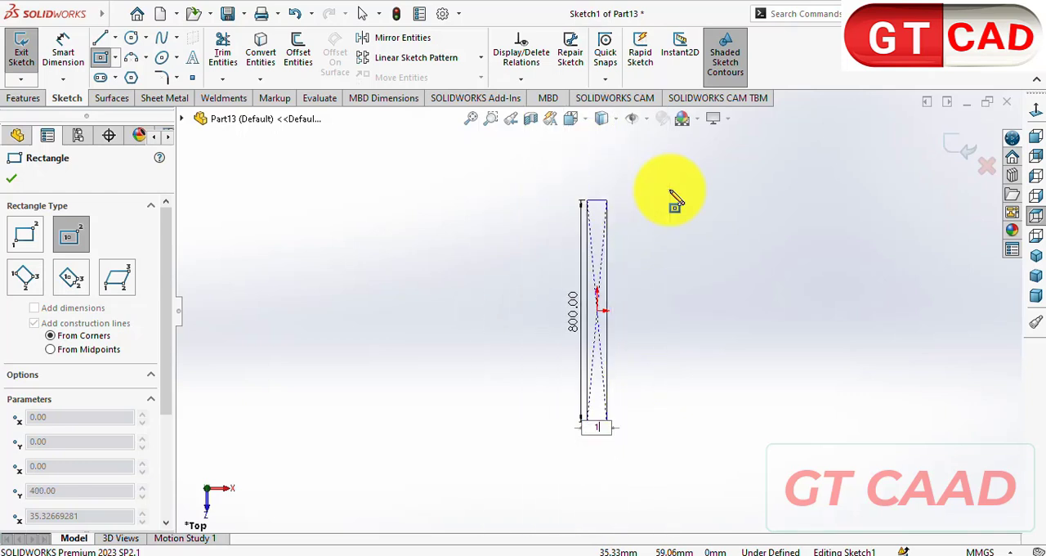
key("Return")
- Extrude the 800 × 125 mm rectangle 20 mm with the Mid Plane end condition
left_click(23, 98)
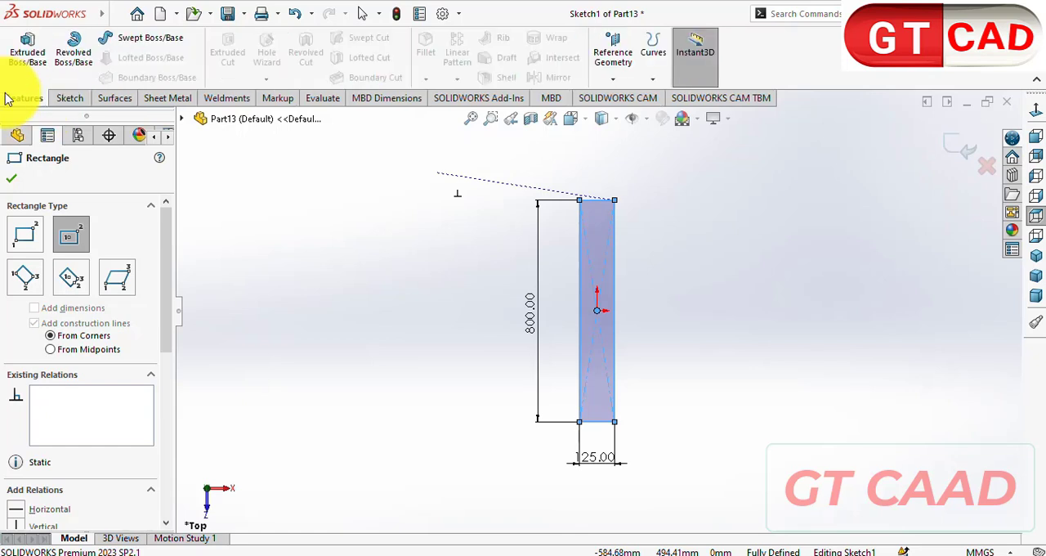
key("Escape")
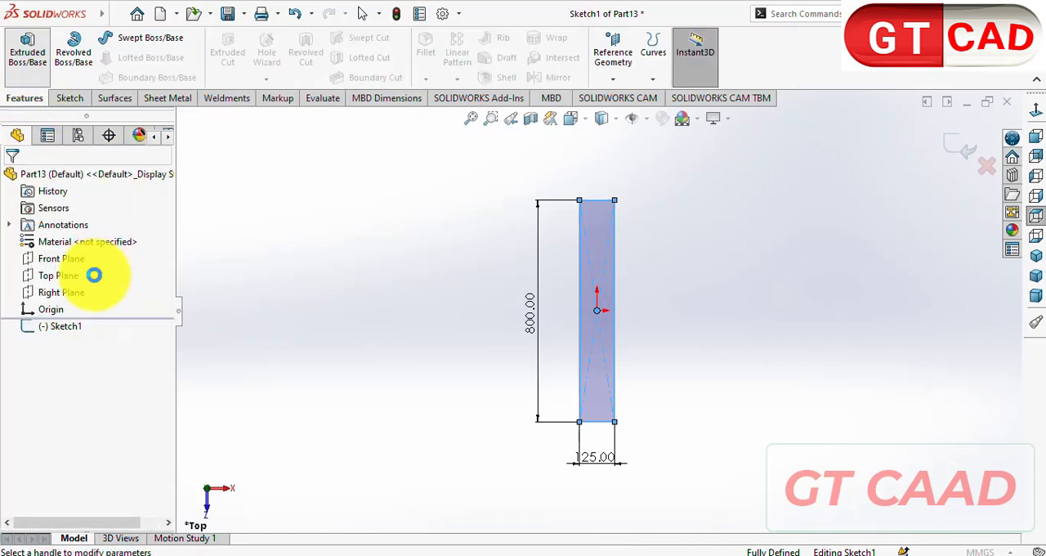
type("2")
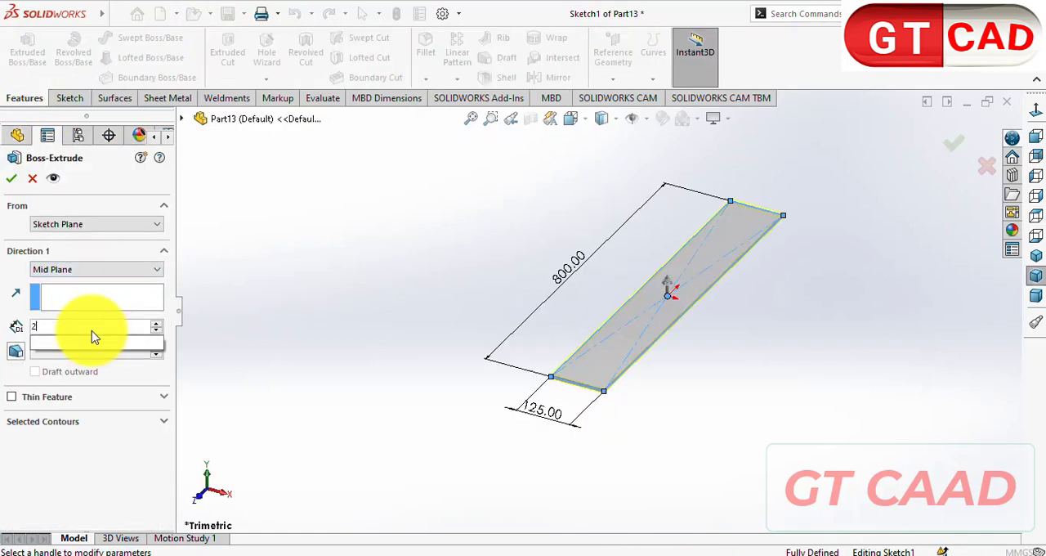
type("0")
key("Return")
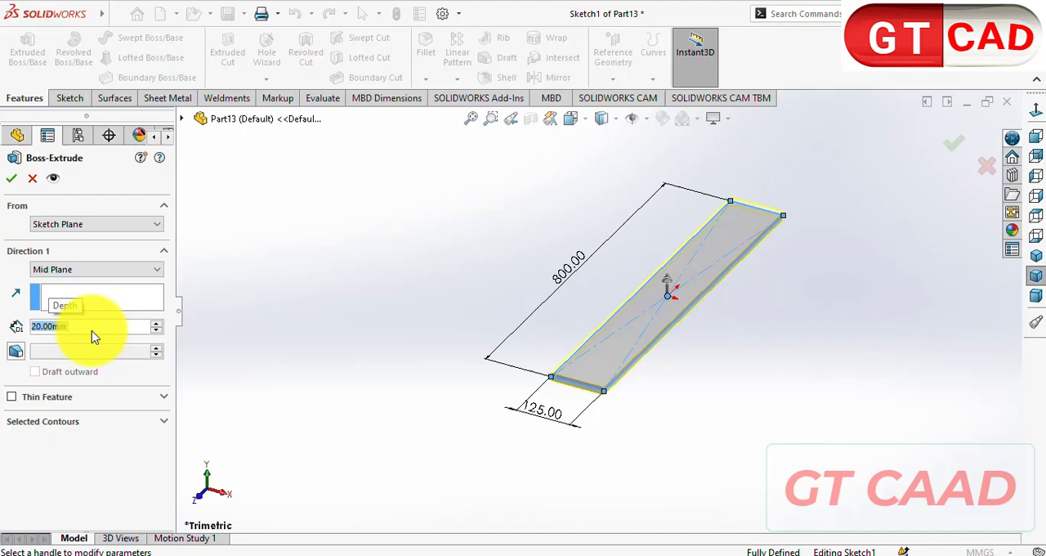
left_click(11, 179)
- Find Oak in the material library and apply it to the 800 mm board
right_click(98, 258)
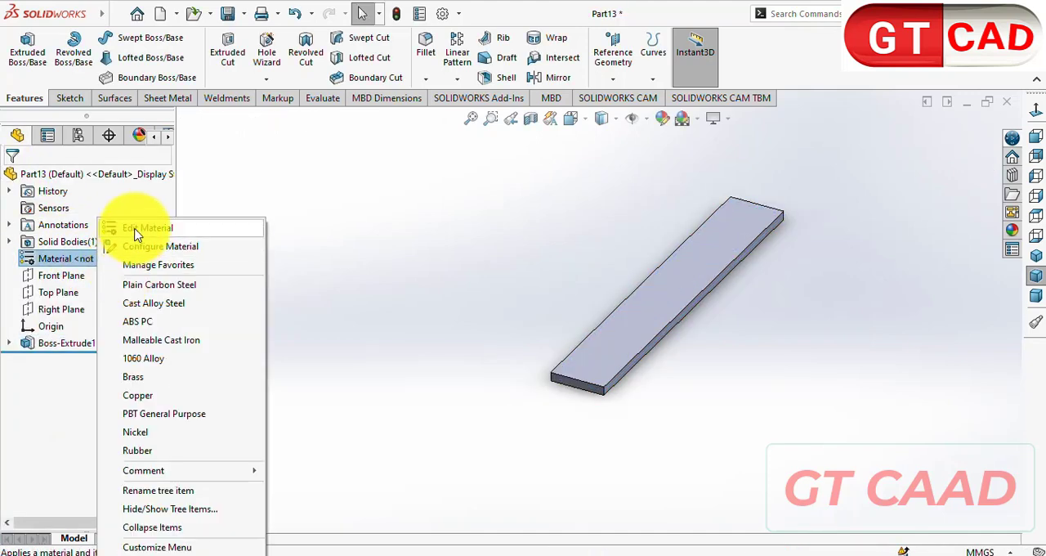
left_click(135, 232)
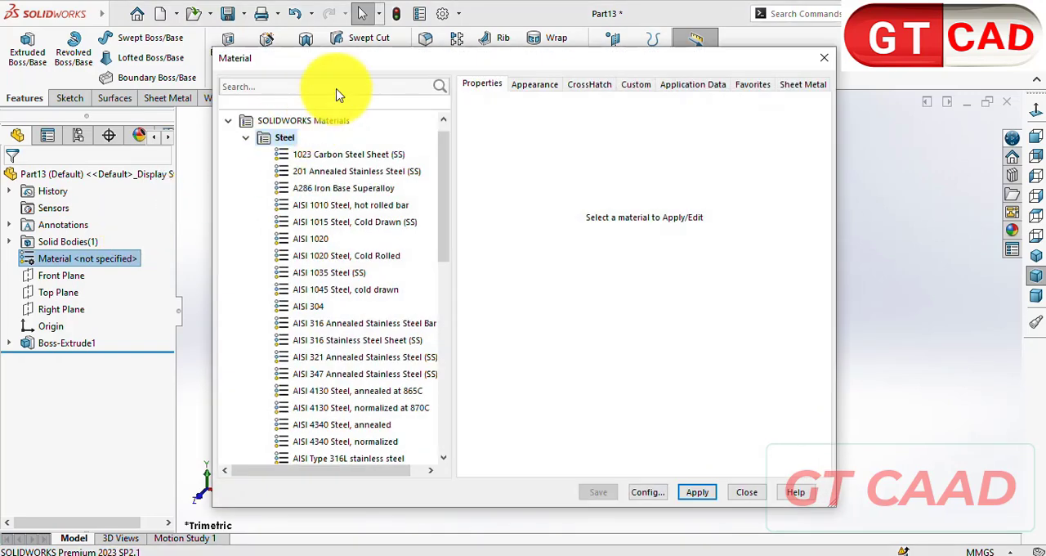
left_click(337, 84)
type("o")
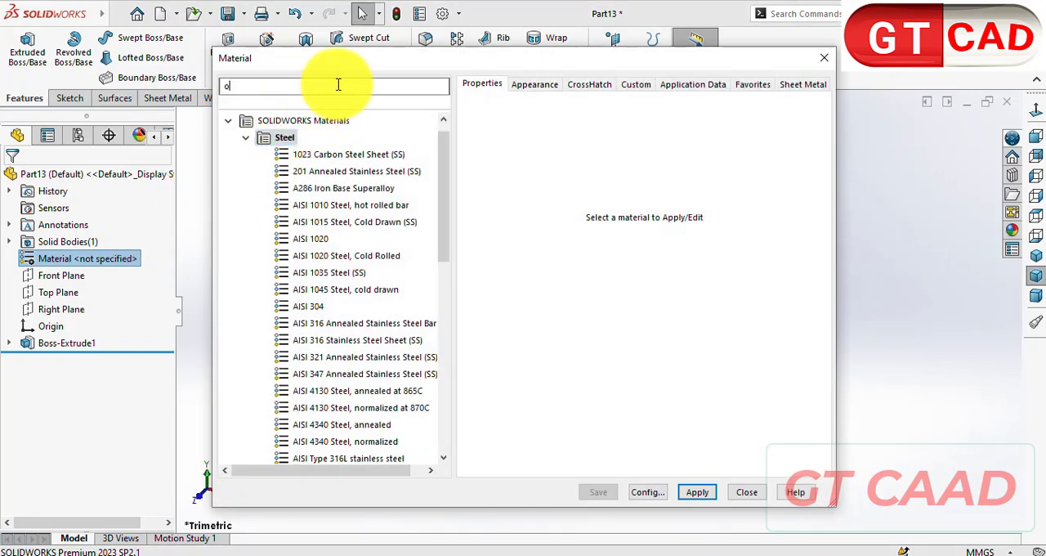
type("ak")
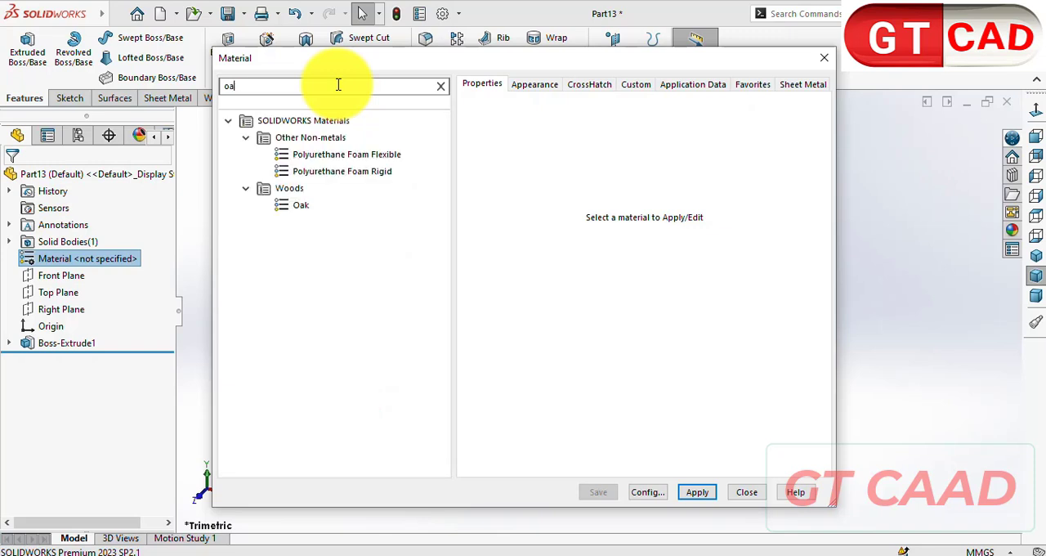
left_click(299, 155)
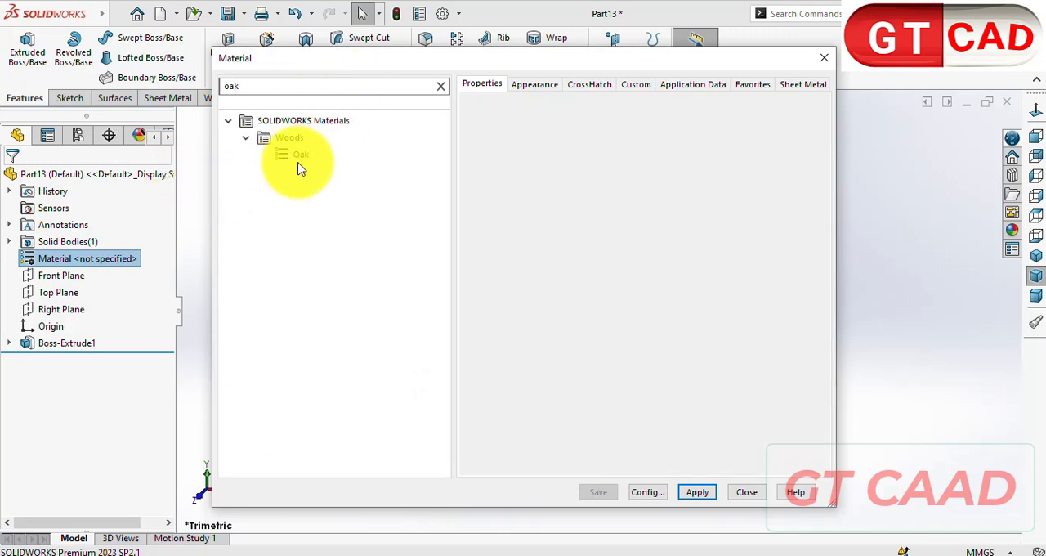
left_click(701, 493)
left_click(748, 492)
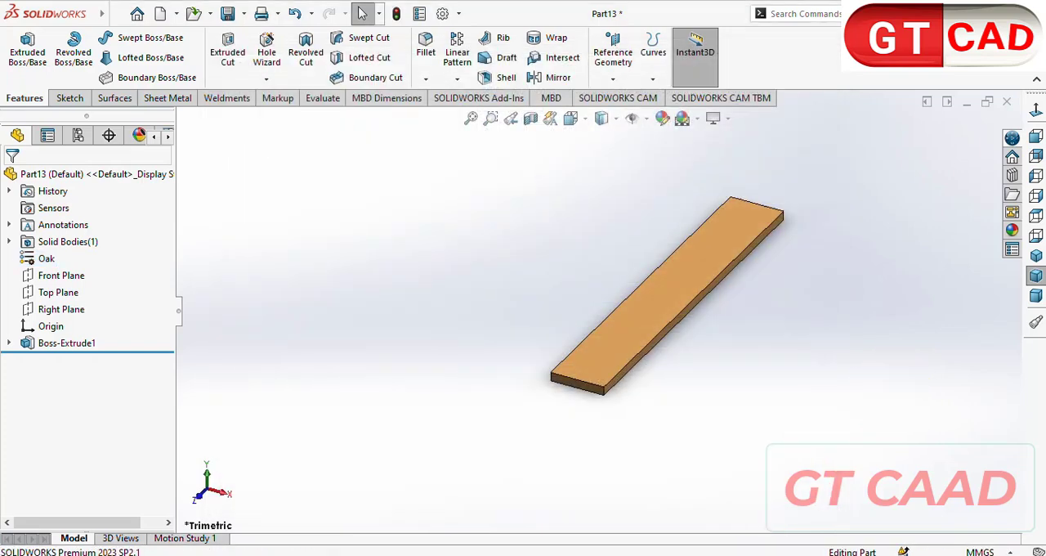
- Save the 800 mm board as SOLIDWORKS part Part4 in the drw folder
key("ctrl+s")
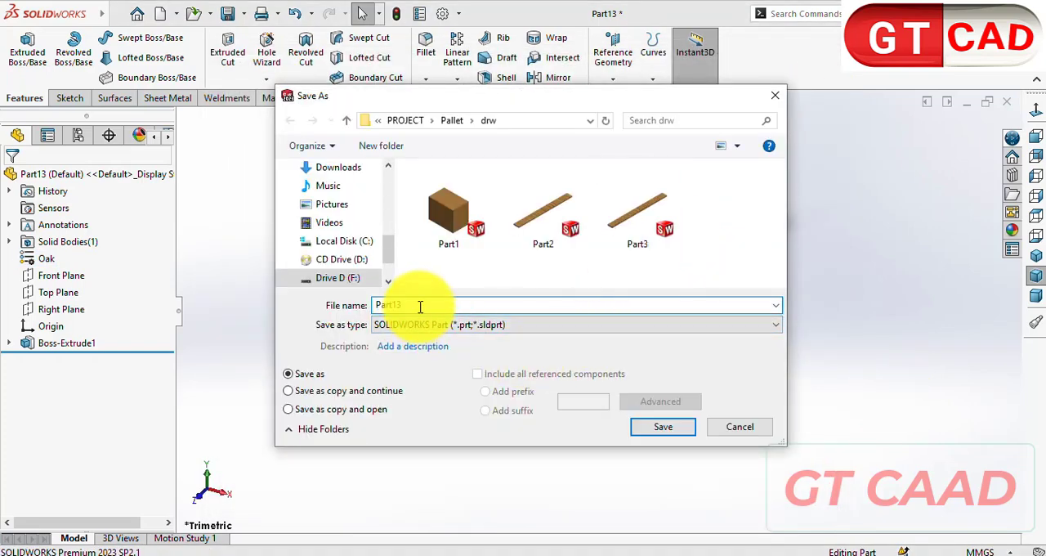
type("Part4")
key("Return")
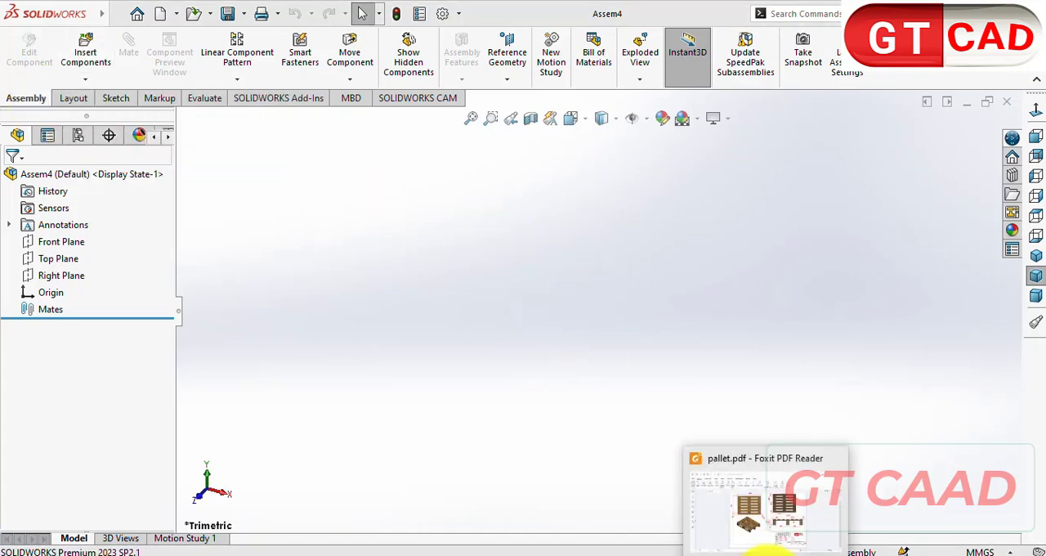
- Switch to Foxit PDF Reader and examine pallet.pdf for the arrangement of the blocks and boards
left_click(776, 503)
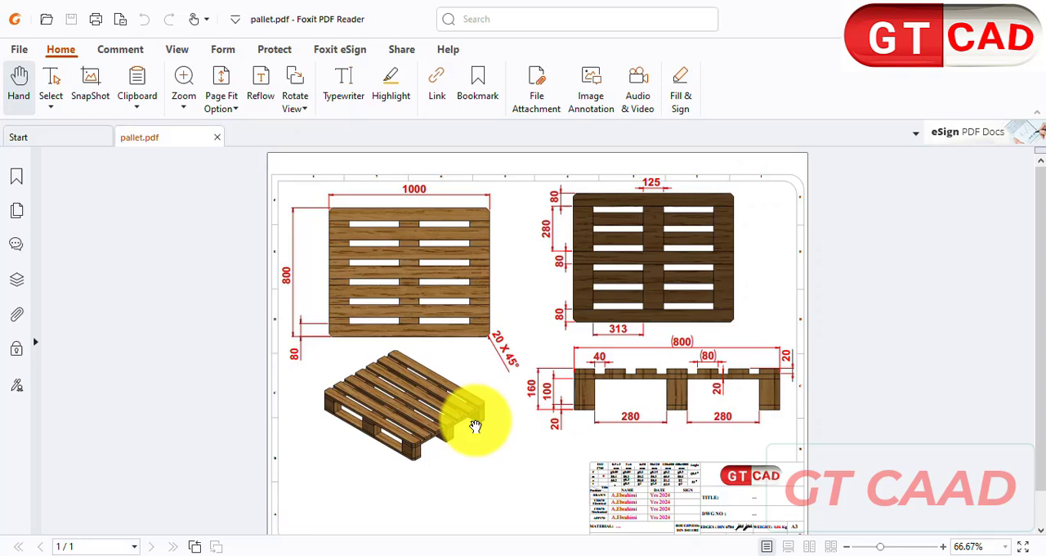
scroll(475, 426, "up", 4, "ctrl")
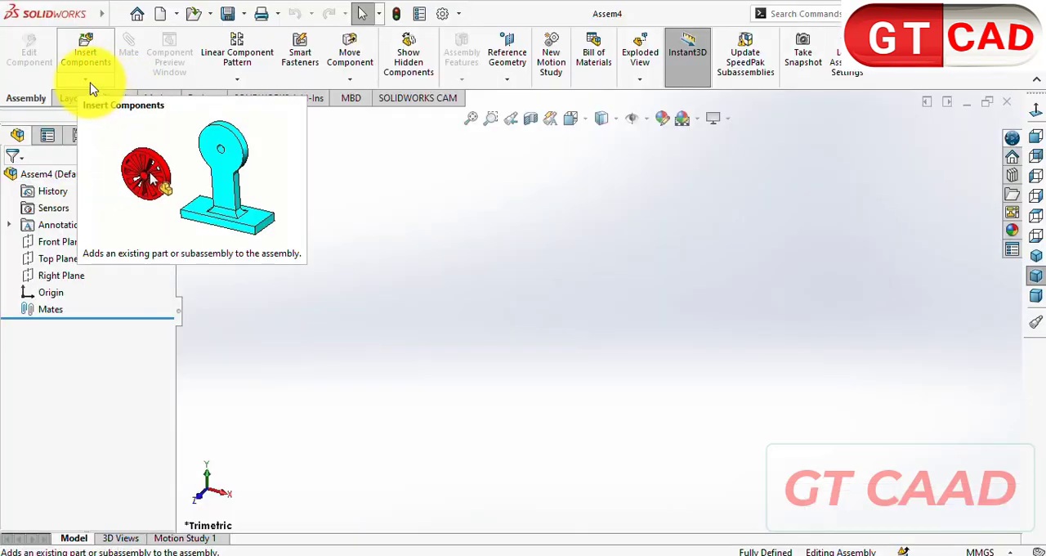
- In the SOLIDWORKS assembly, insert the Part1 block from the drw folder and place it freely
left_click(91, 85)
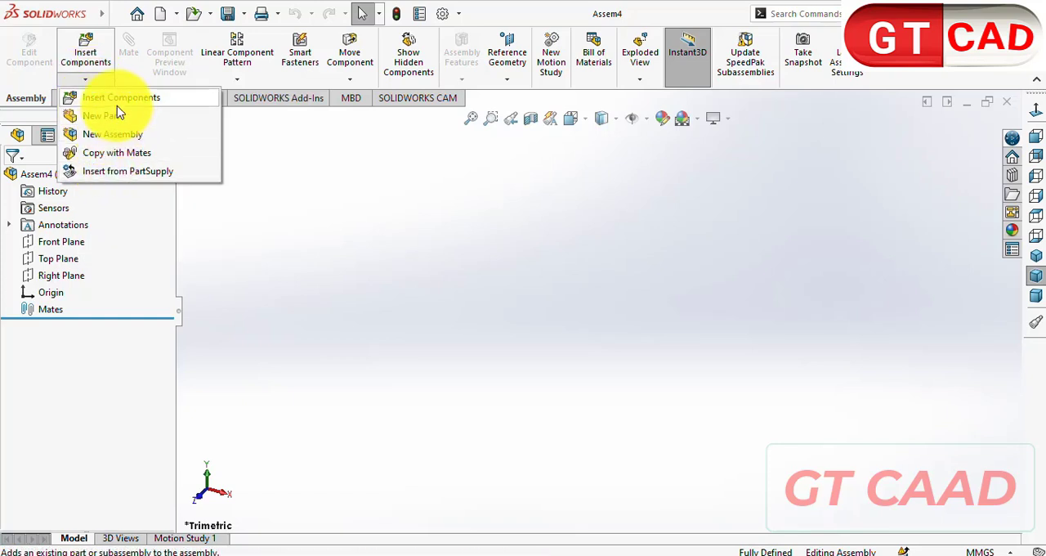
left_click(184, 99)
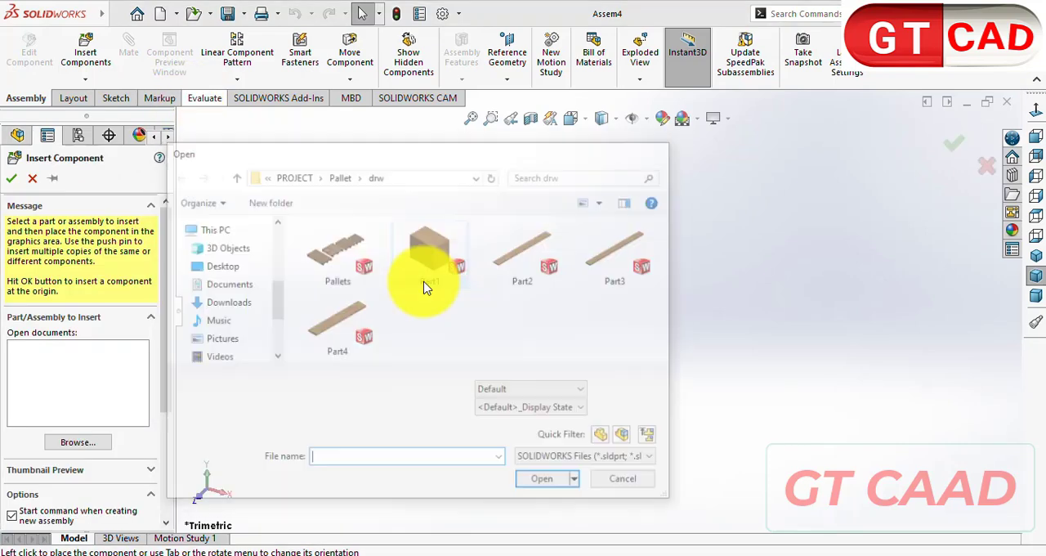
key("Escape")
left_click(482, 368)
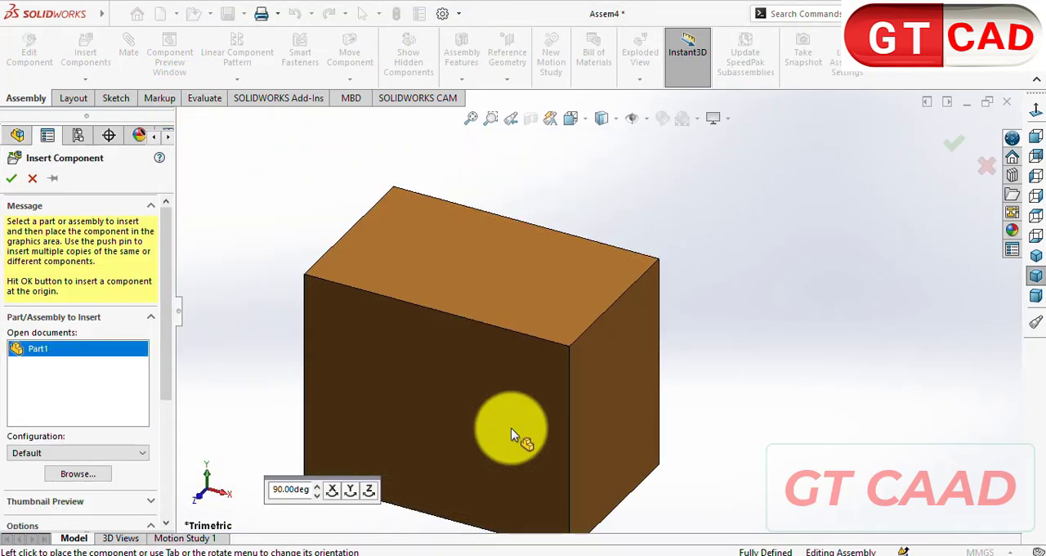
left_click(528, 315)
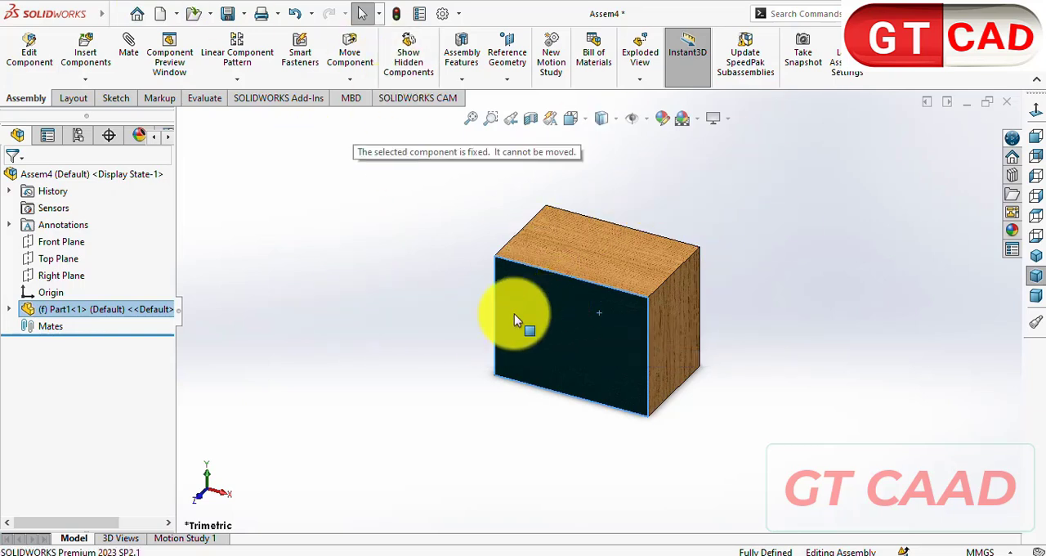
- Float the fixed Part1 block and move it to a different spot in the assembly
left_click(434, 339)
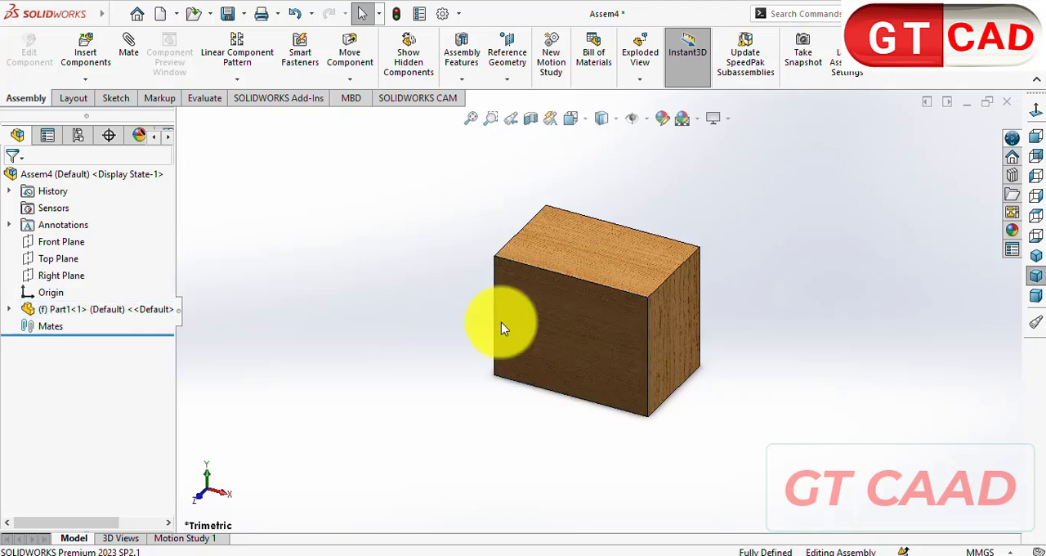
right_click(523, 319)
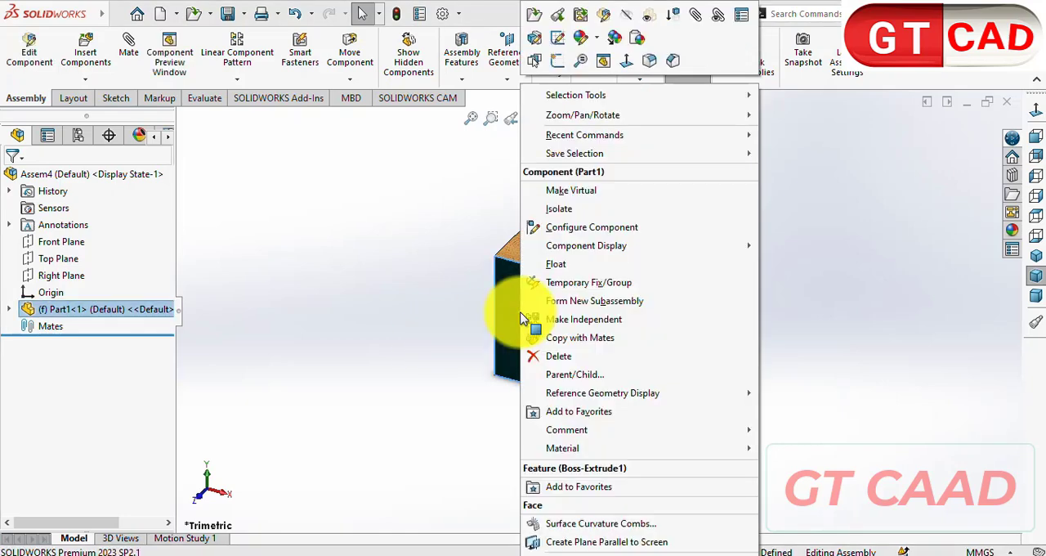
left_click(562, 266)
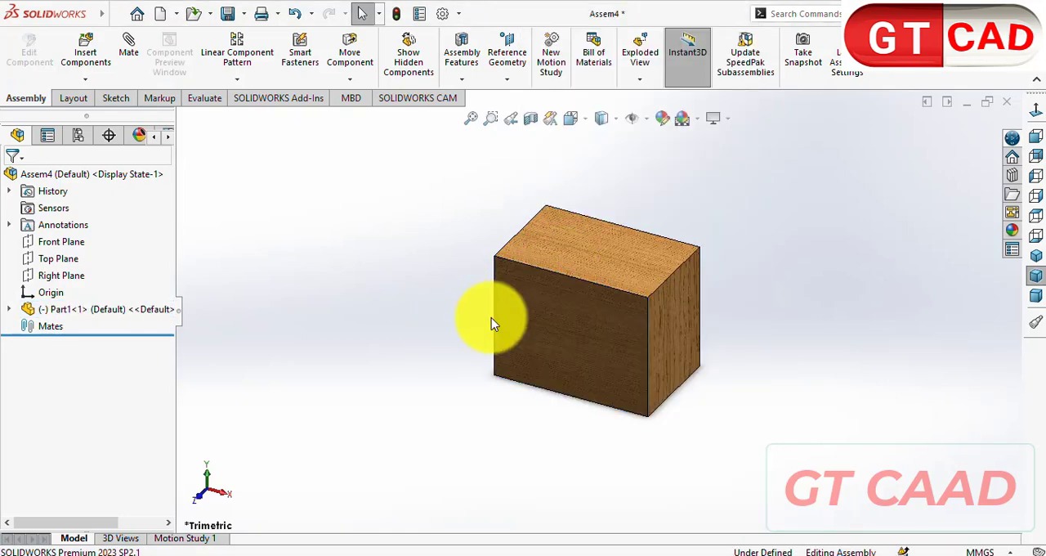
left_click(591, 322)
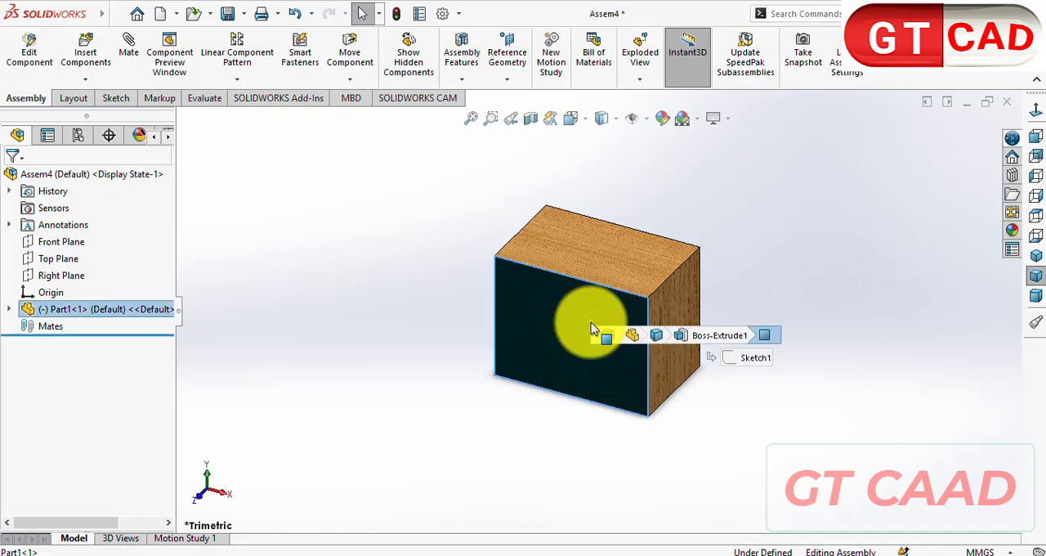
left_click_drag(363, 360, 474, 360)
right_click(381, 354)
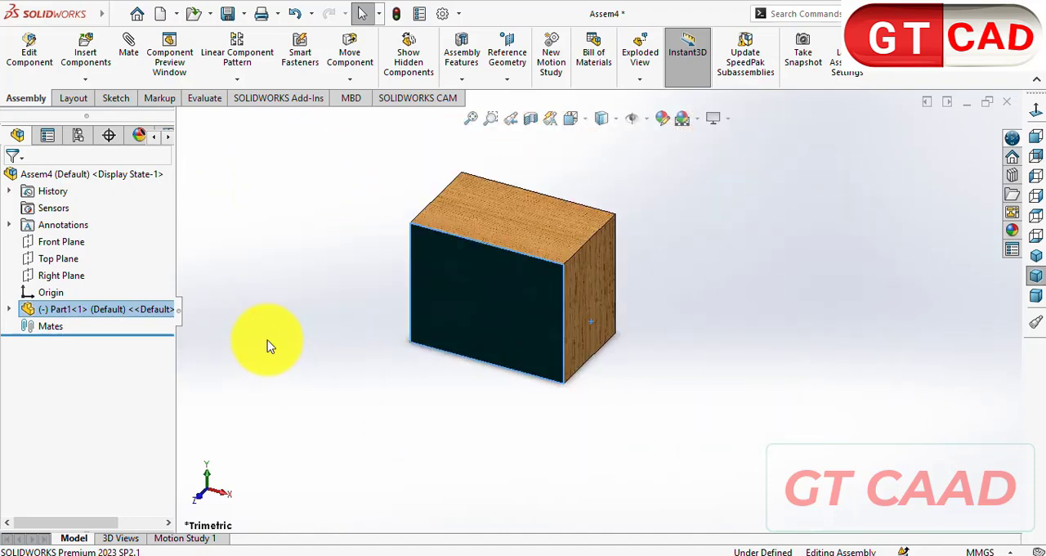
- Mate the Part1 block's Front Plane coincident with the assembly's Front Plane
left_click(8, 310)
left_click(27, 327)
left_click(243, 449)
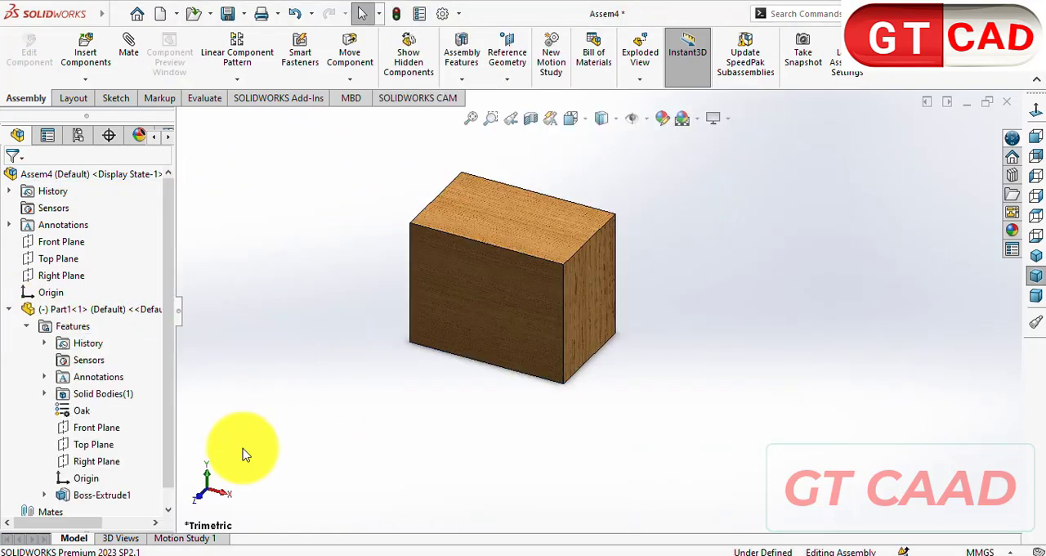
left_click(100, 428)
left_click(341, 459)
left_click(96, 427)
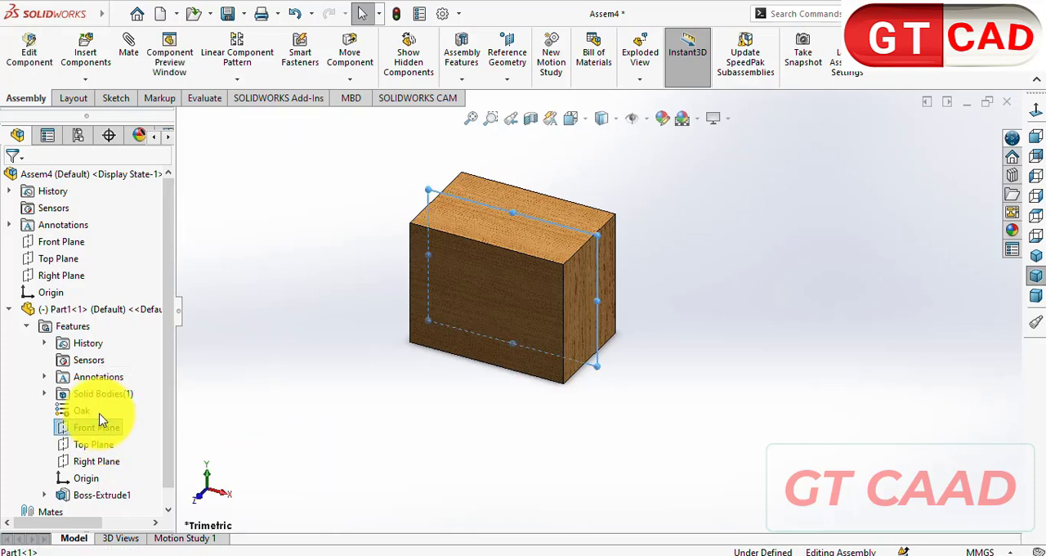
left_click(61, 242, "ctrl")
left_click(128, 54)
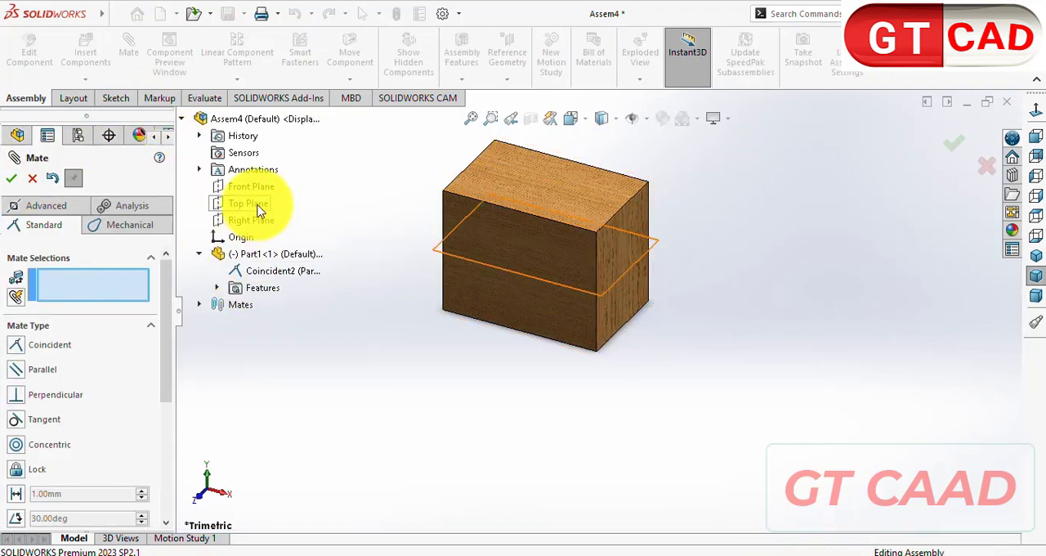
- Mate the block's Top Plane and Right Plane coincident with the assembly's matching planes
left_click(249, 203)
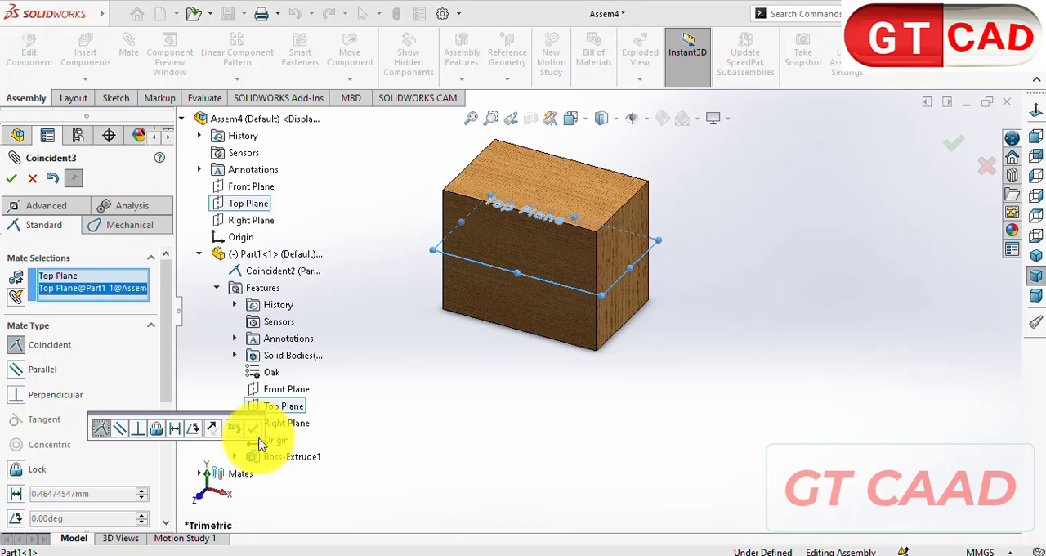
left_click(252, 428)
left_click(278, 423)
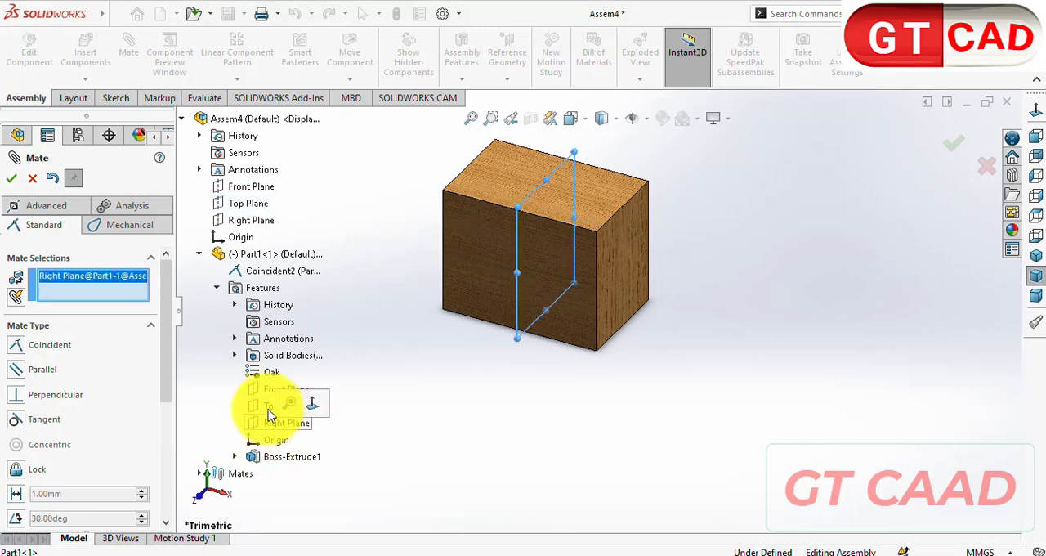
left_click(250, 222)
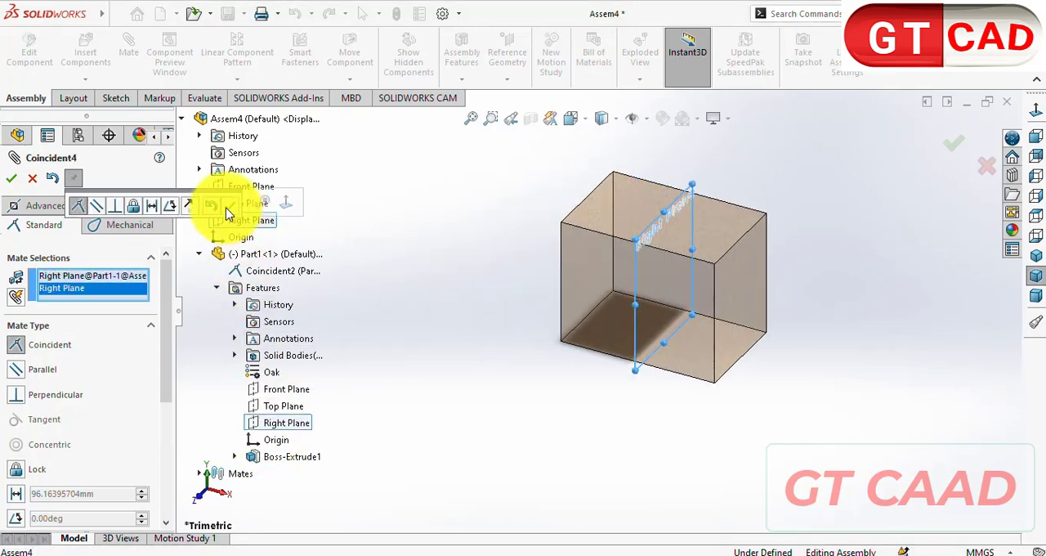
left_click(205, 221)
left_click(12, 177)
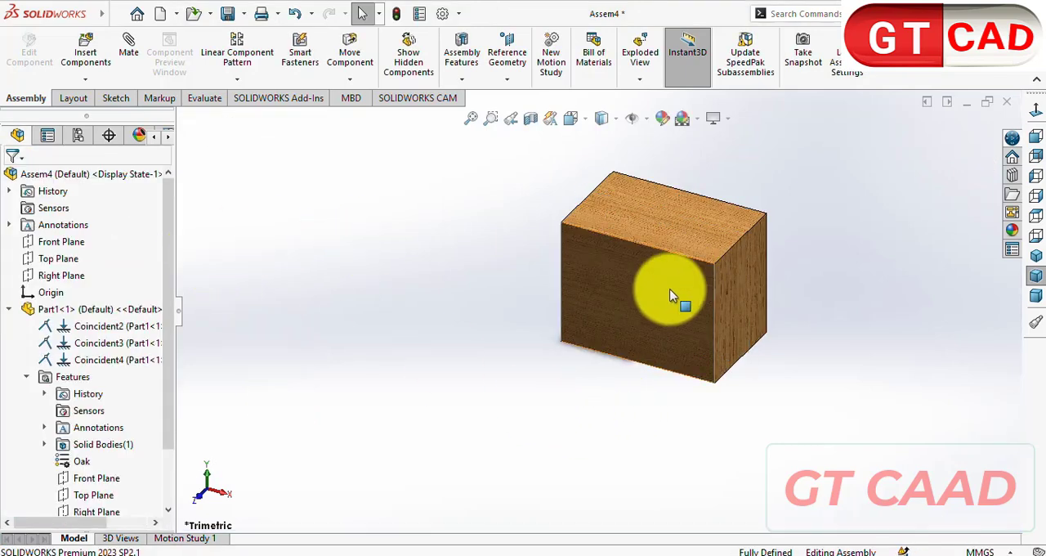
- Try to move the mated block to check its constraints, and collapse its feature tree
left_click_drag(667, 289, 632, 319)
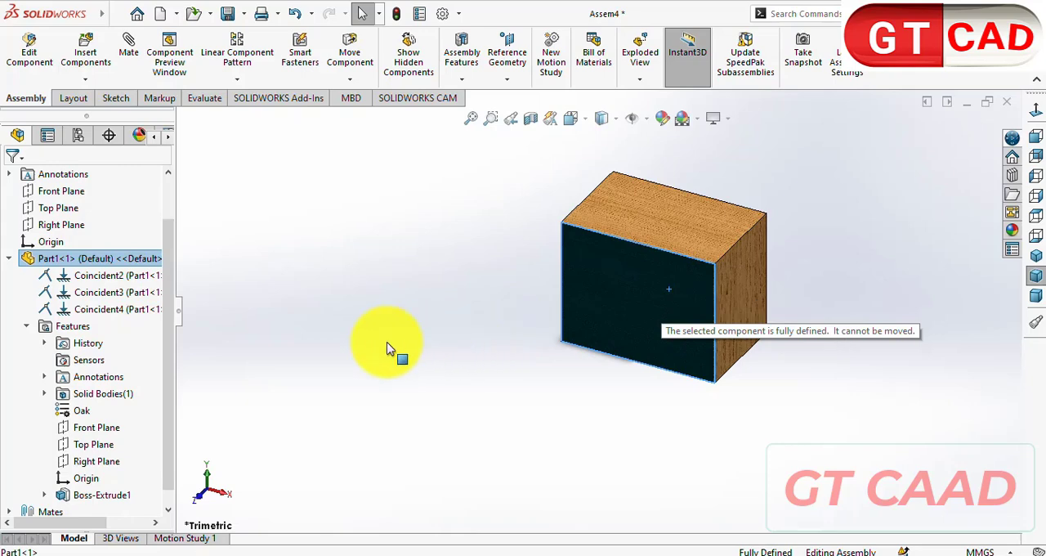
left_click(603, 437)
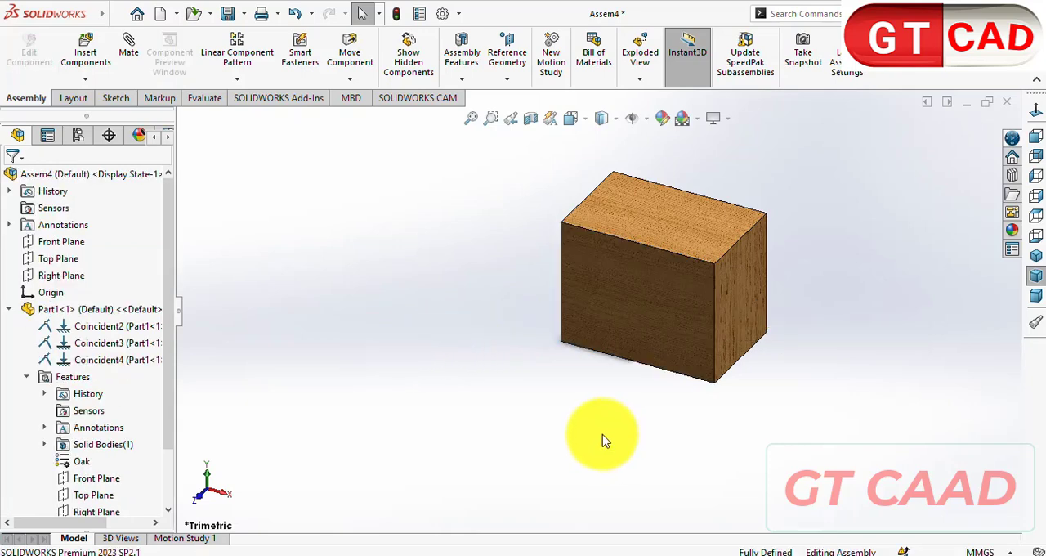
left_click(9, 311)
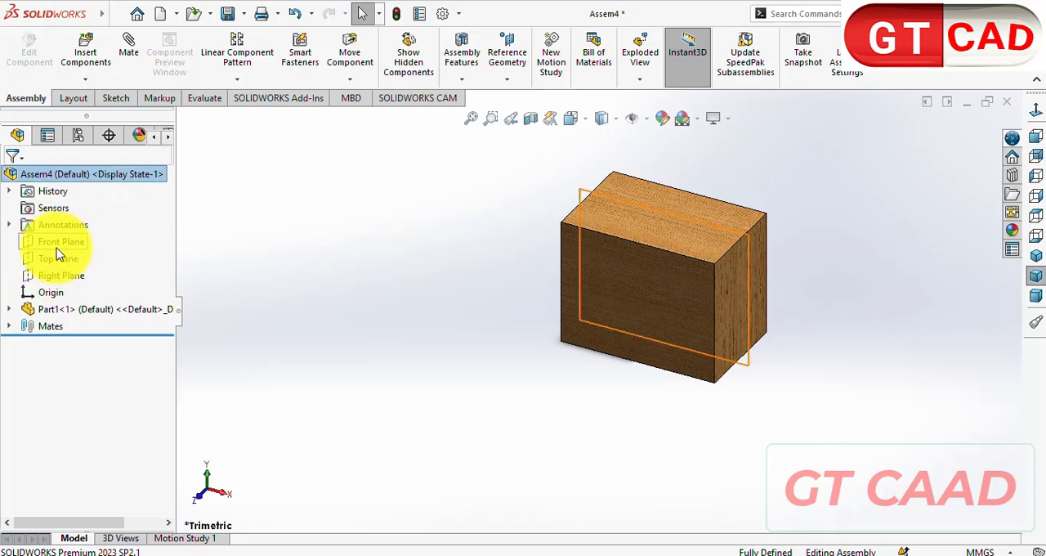
- Insert the Part2 board into the assembly, rotated 90° about Y, and place it beside the block
left_click(86, 51)
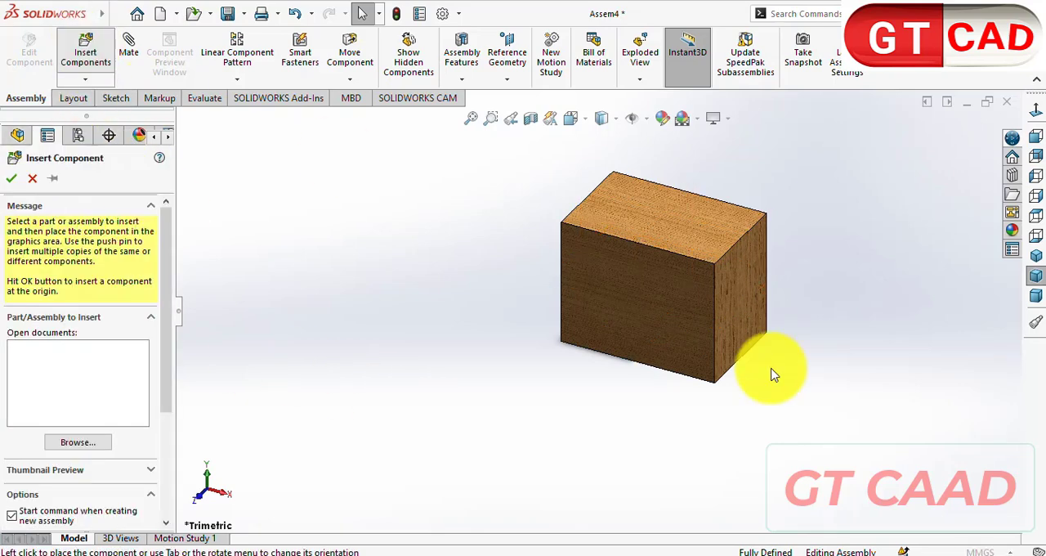
left_click(521, 282)
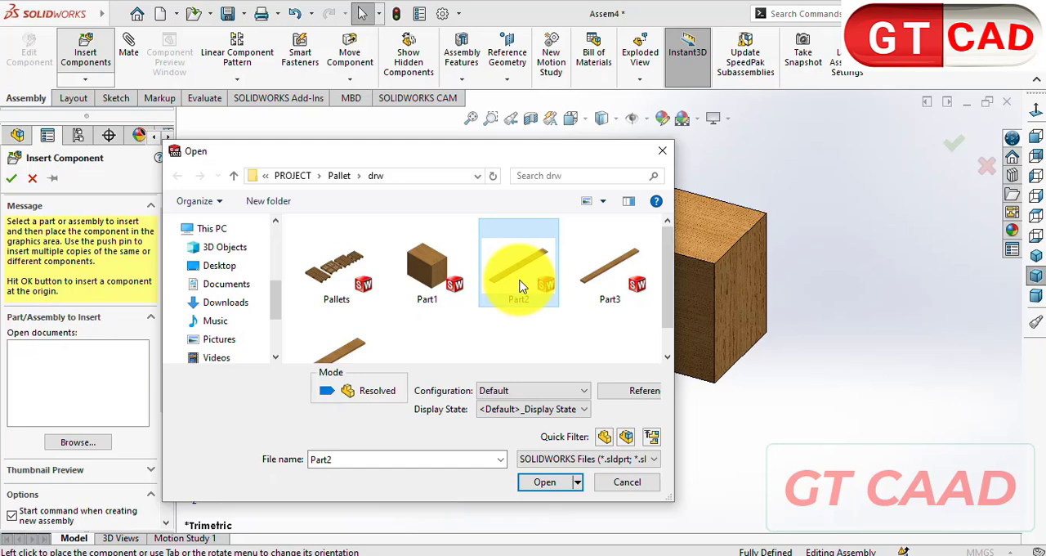
double_click(521, 285)
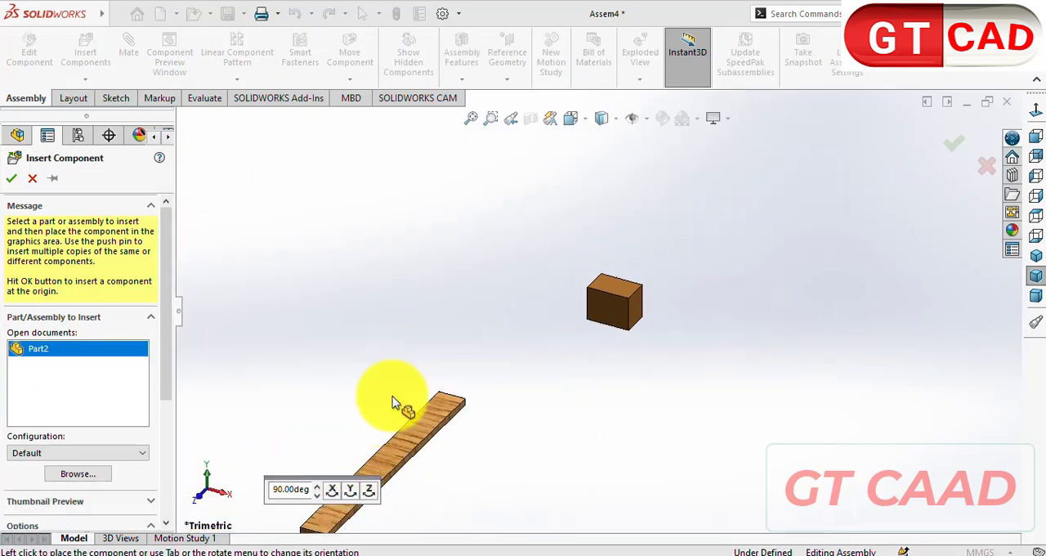
left_click(352, 490)
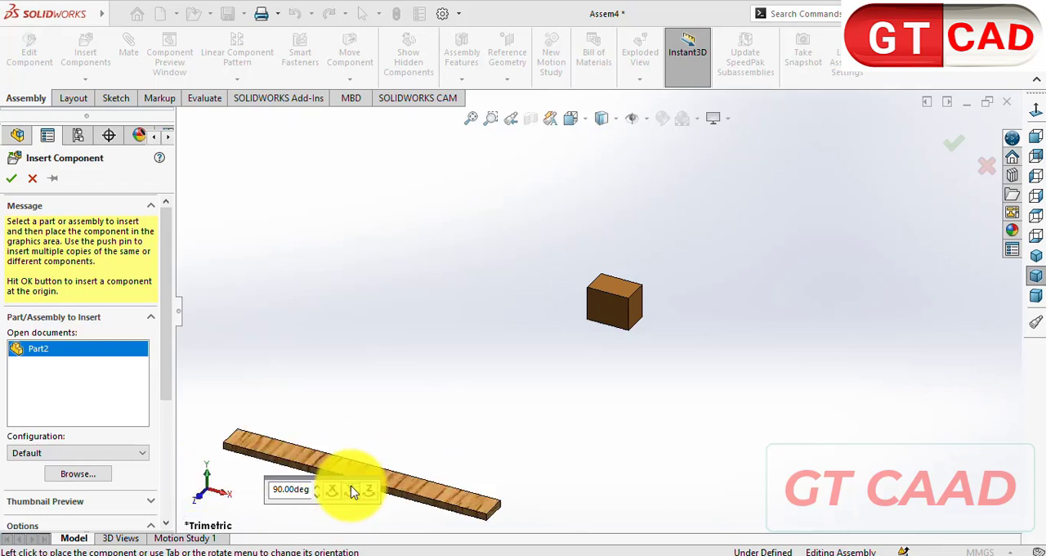
left_click(504, 316)
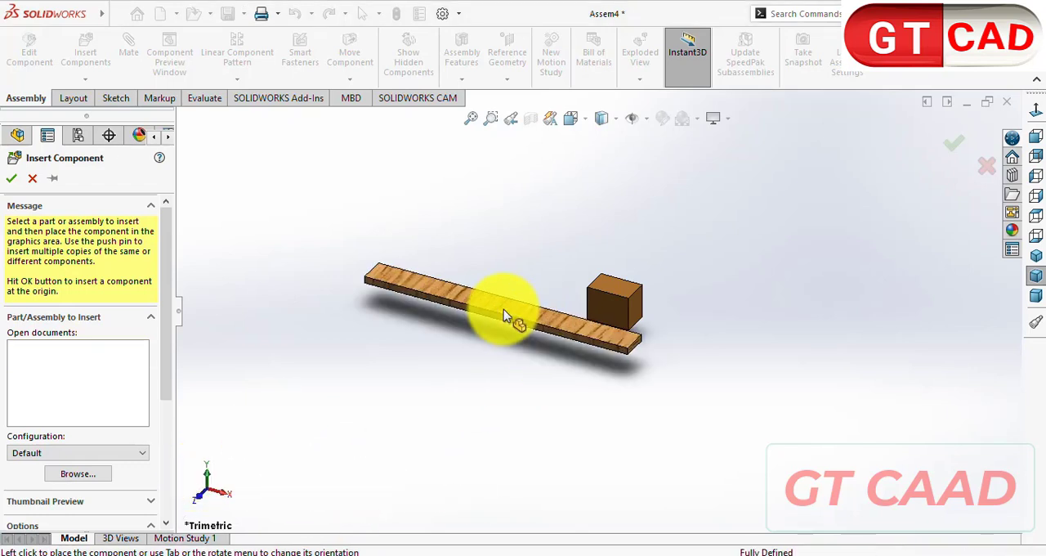
- Measure the Part2 board's long edge and check it against the dimensioned pallet drawing in Foxit PDF Reader
left_click(205, 97)
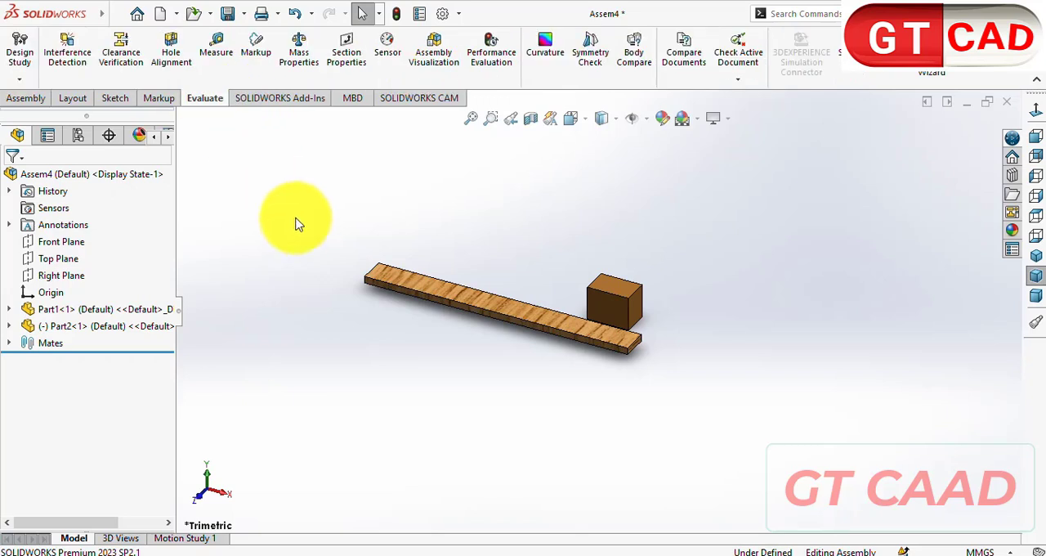
left_click(216, 57)
left_click(459, 309)
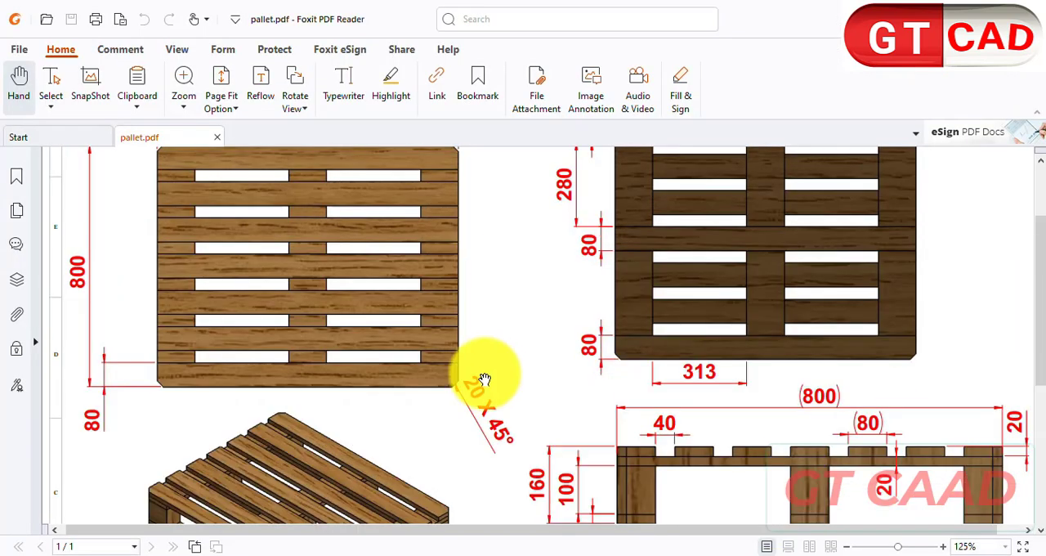
scroll(664, 357, "down", 2)
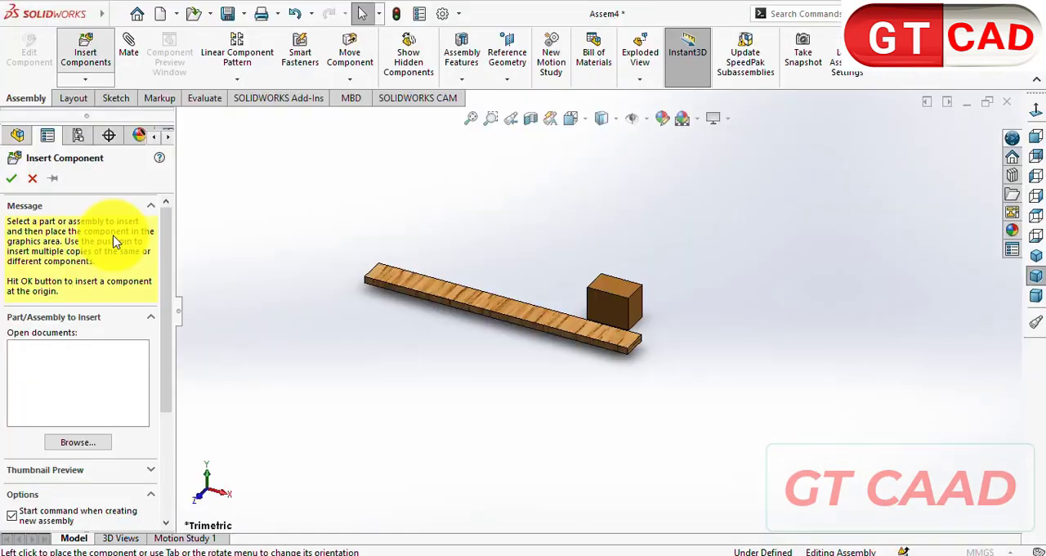
- Return to the SOLIDWORKS assembly and insert the Part3 board in front of the block, keeping its default orientation
left_click(595, 290)
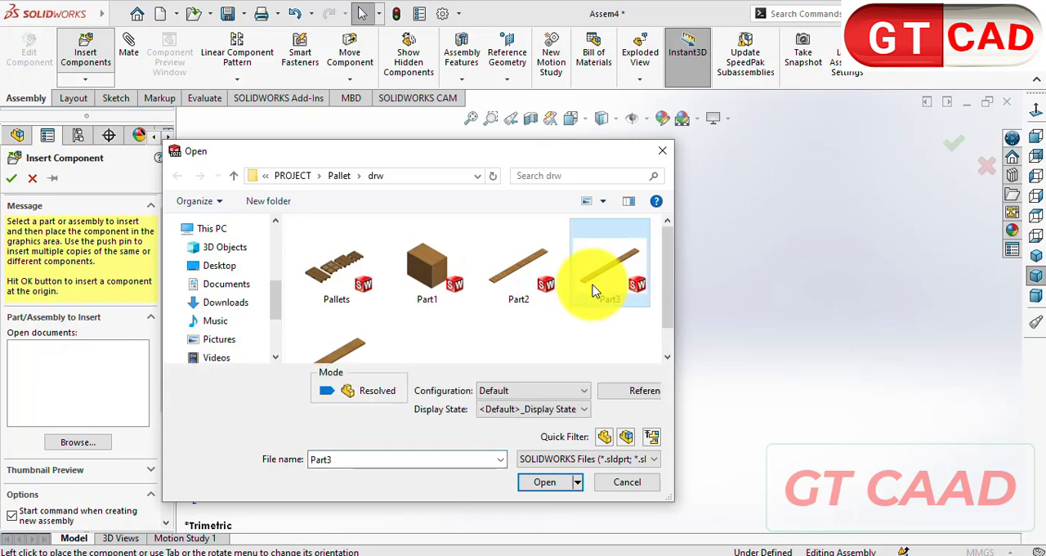
double_click(614, 286)
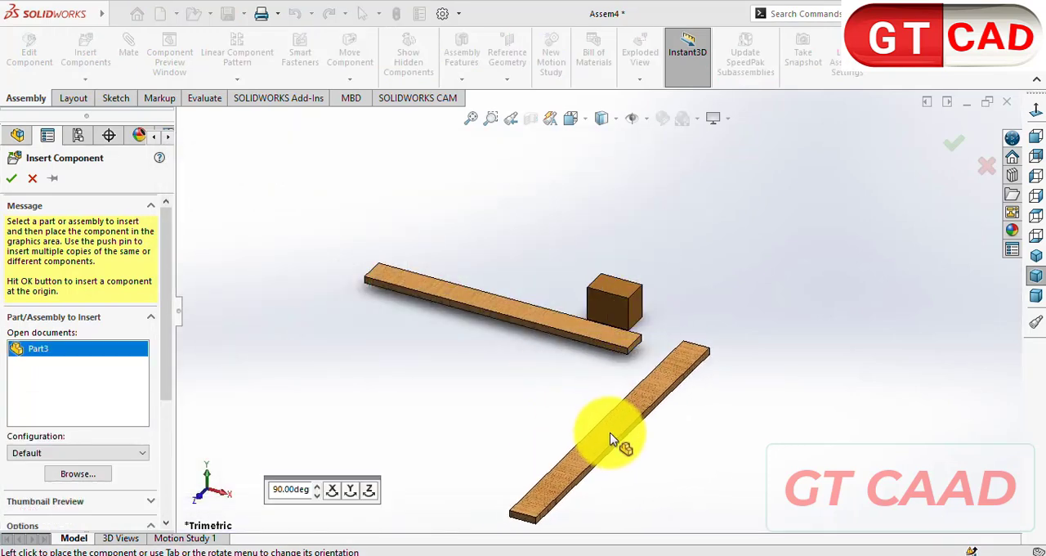
left_click(605, 445)
- Measure the Part3 board's long edge and compare it with the pallet drawing in Foxit PDF Reader
left_click(204, 97)
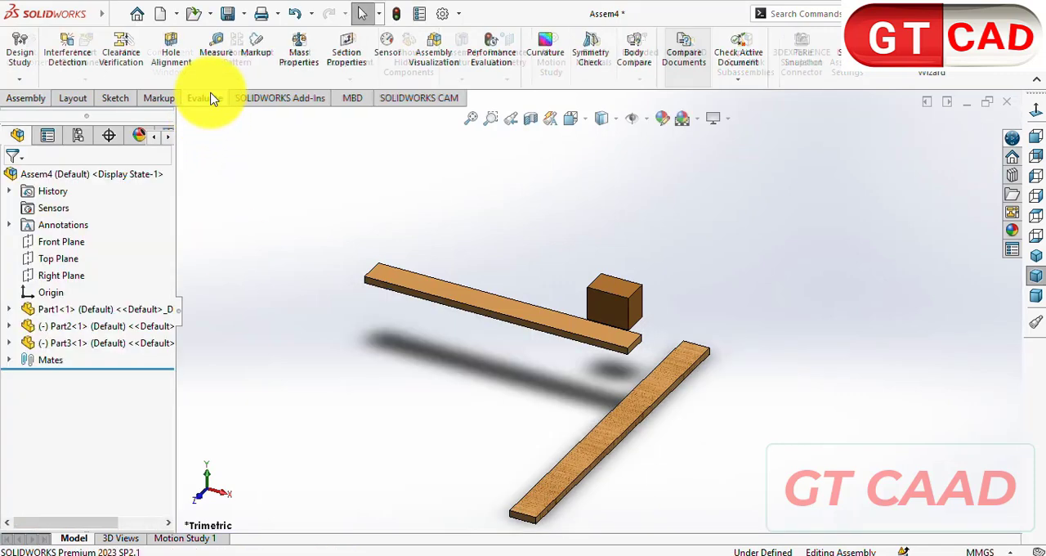
left_click(215, 52)
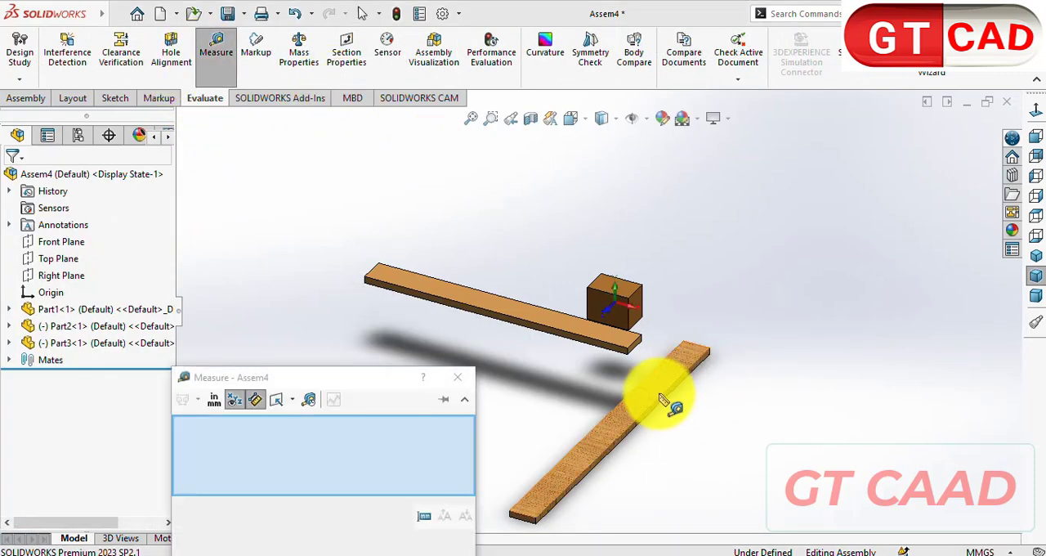
left_click(662, 402)
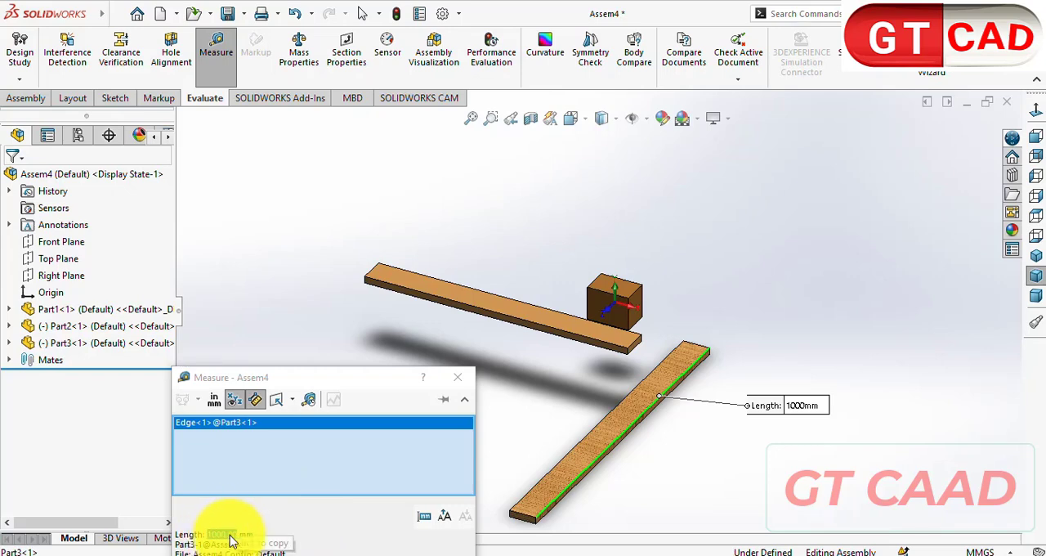
key("Escape")
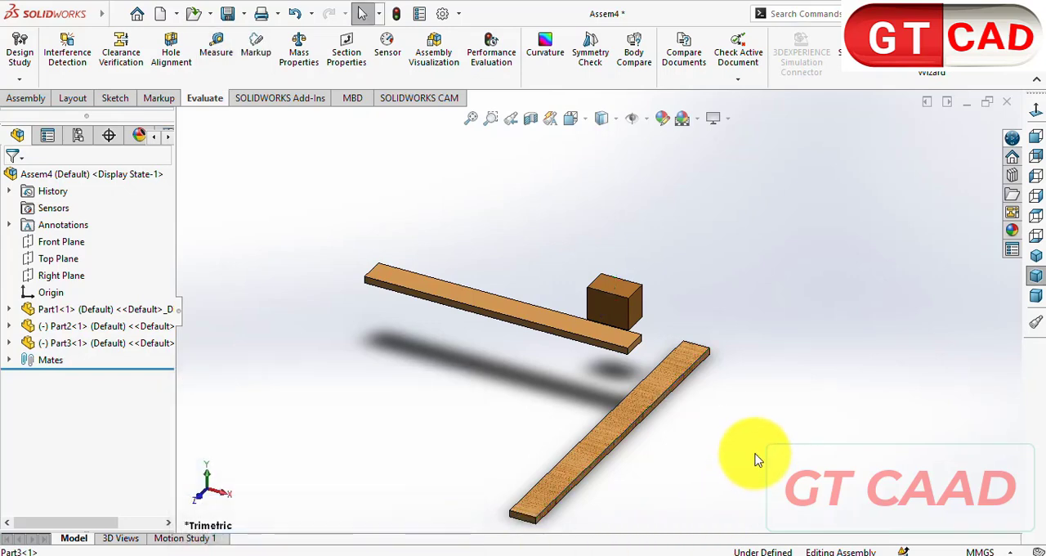
key("alt+Tab")
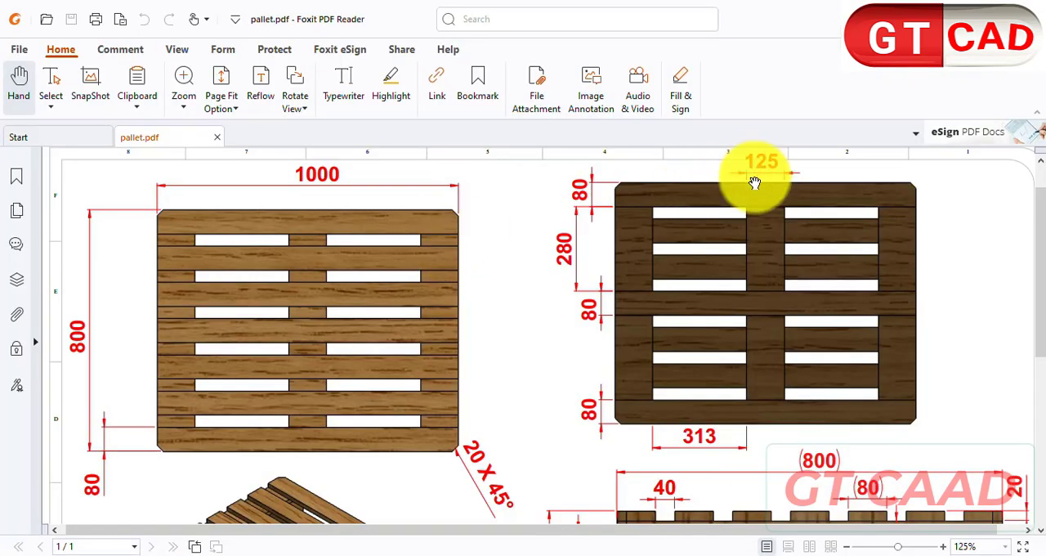
scroll(754, 180, "down", 3)
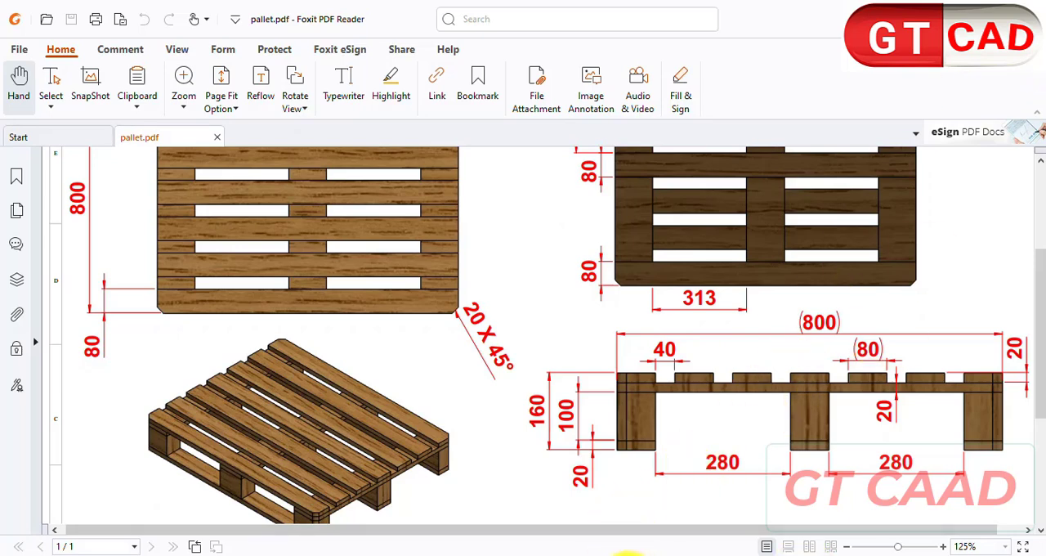
- Switch back to SOLIDWORKS and measure the Part1 block's upper front edge
key("alt+Tab")
left_click(216, 57)
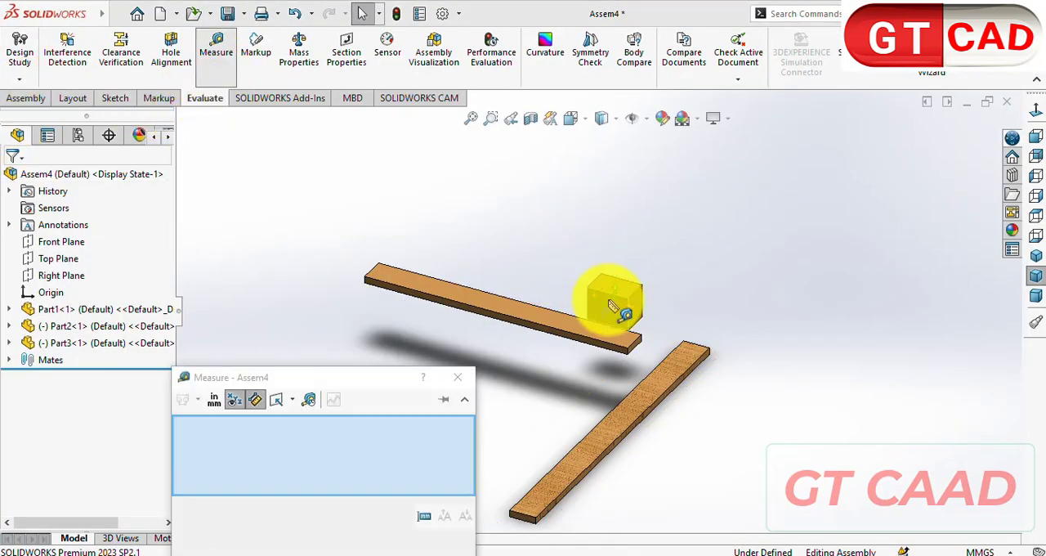
left_click(607, 296)
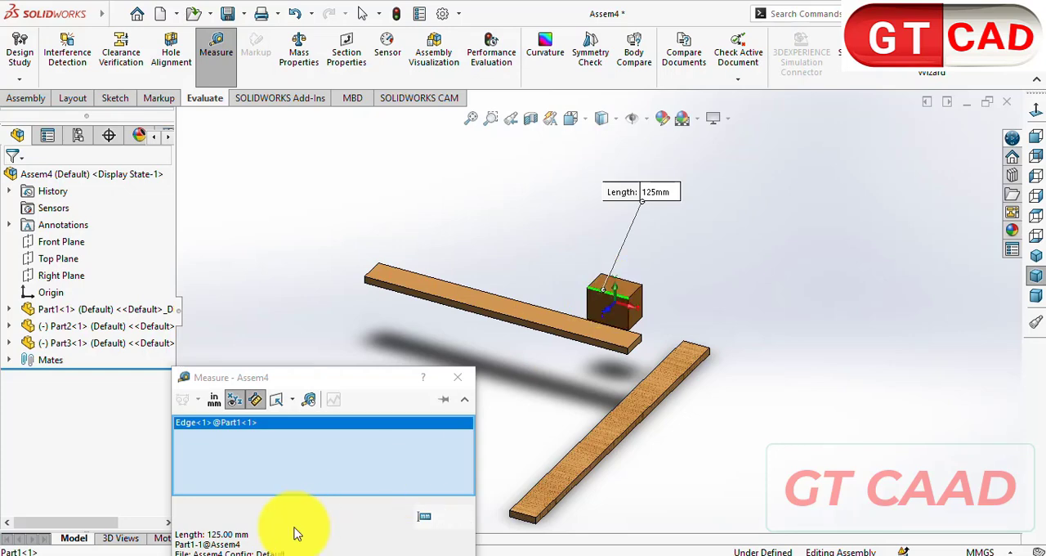
key("Escape")
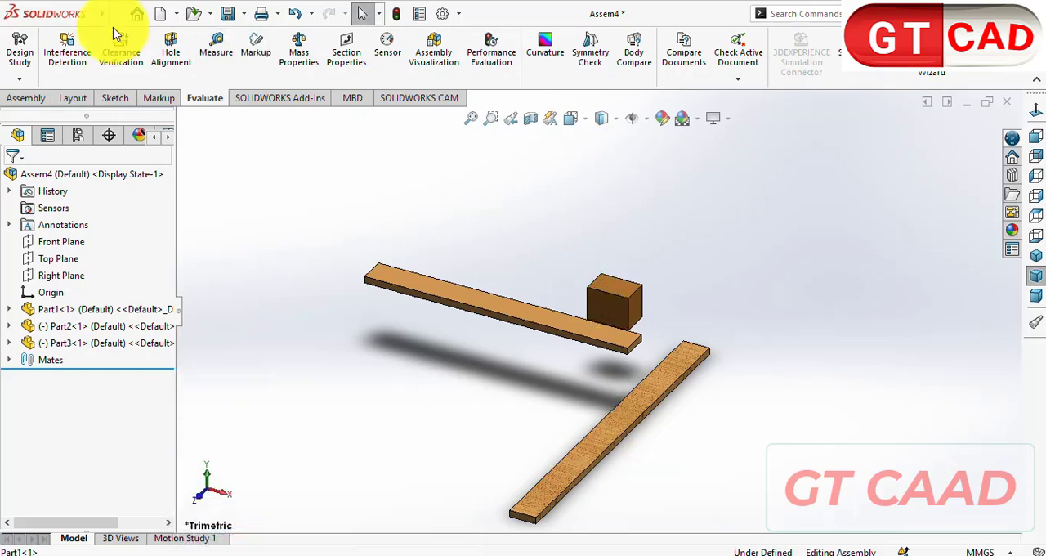
- Mate the Part3 board's long side face coincident with the Part1 block's front face, flipping the mate alignment
left_click(25, 98)
left_click(130, 53)
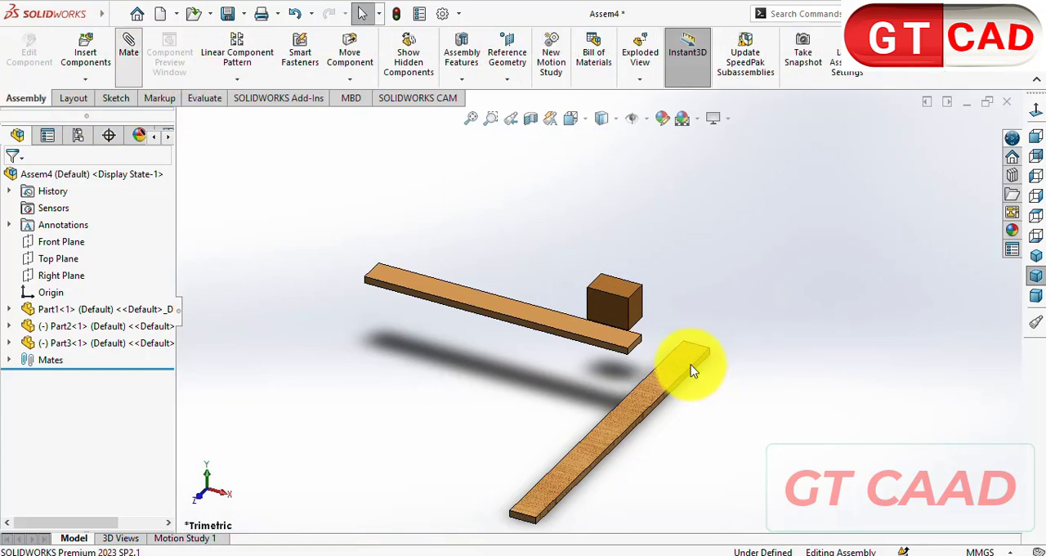
scroll(688, 370, "down", 4)
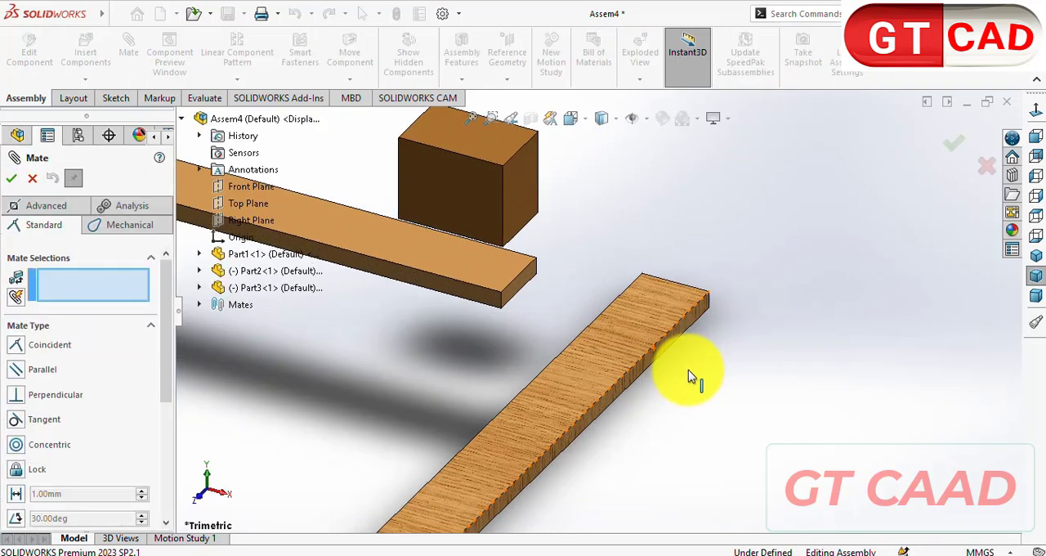
left_click(700, 312)
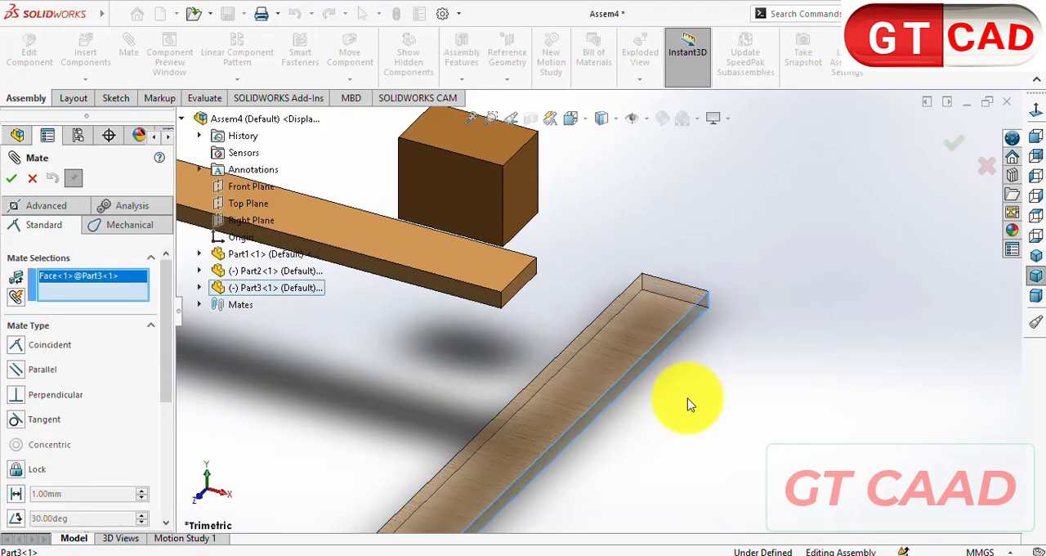
scroll(689, 405, "up", 3)
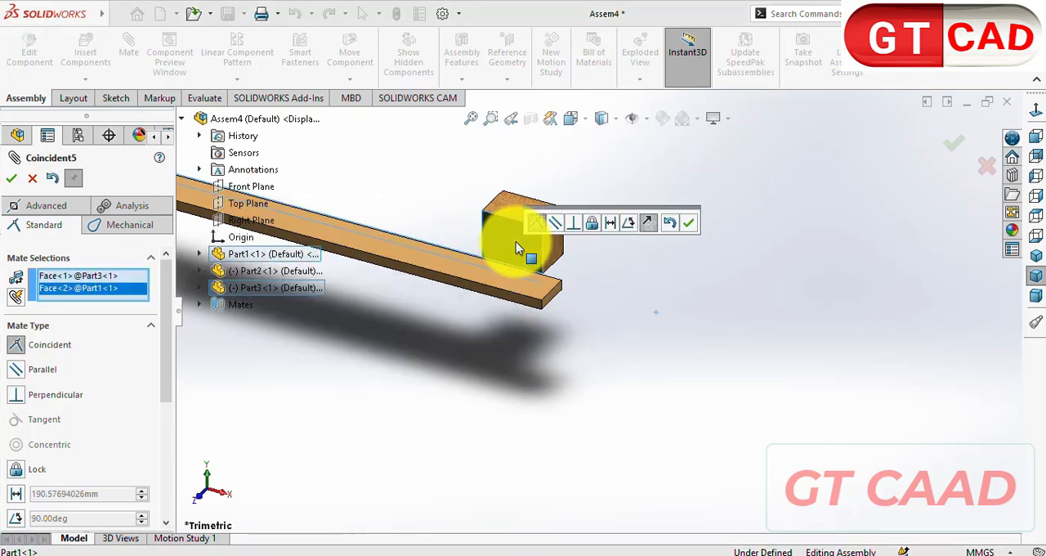
left_click(648, 225)
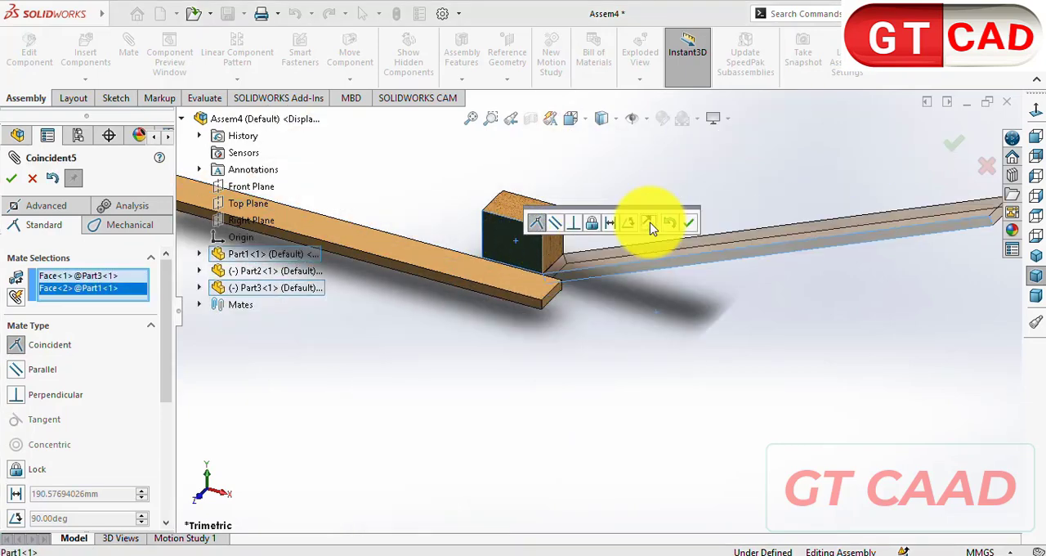
left_click(689, 226)
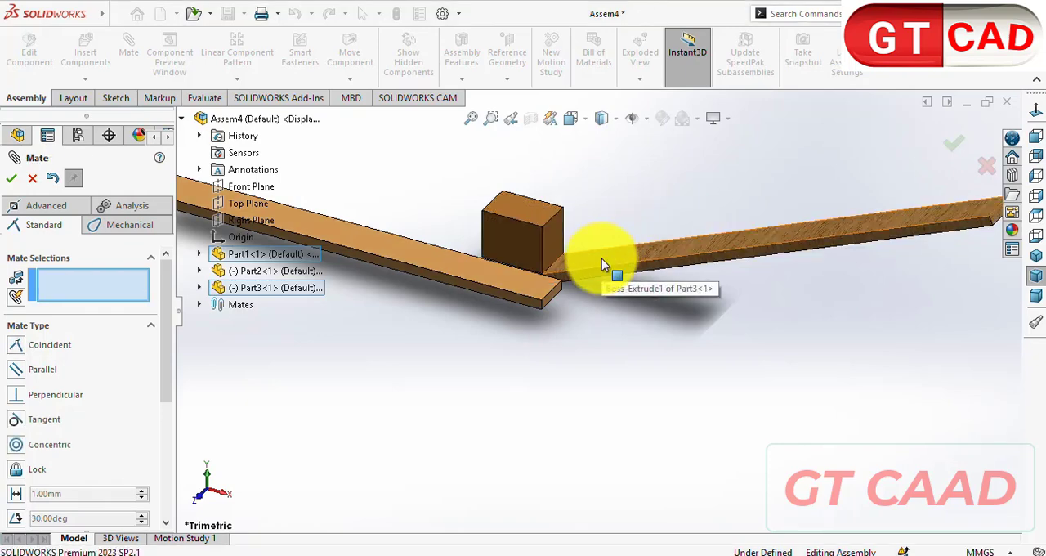
- Mate the Part3 board's upper face coincident with the Part1 block's underside
left_click(601, 258)
middle_click_drag(559, 431, 558, 382)
left_click(558, 324)
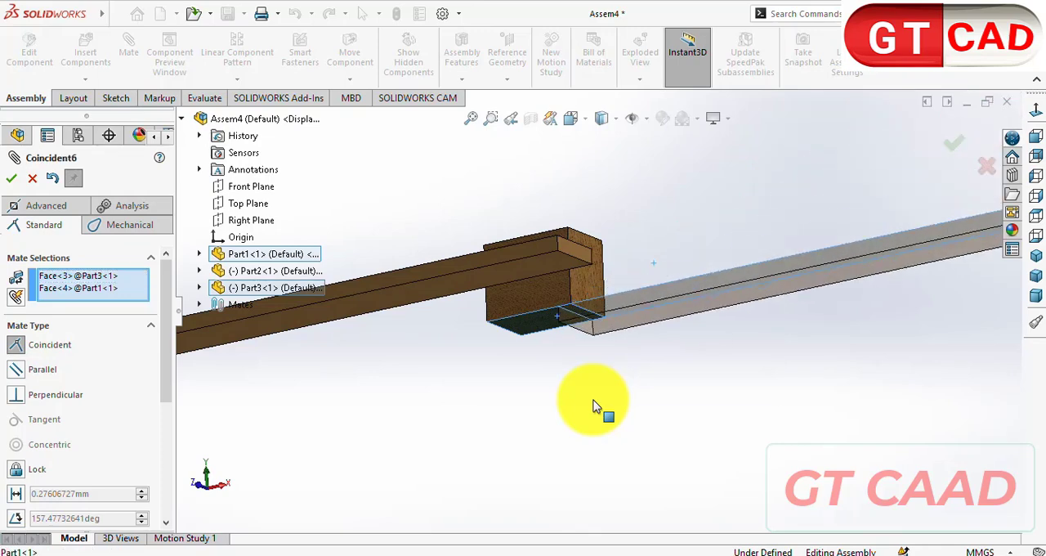
left_click(763, 424)
- Mate the Part3 board's end face coincident with the Part1 block's end face and close the Mate command
scroll(613, 290, "up", 5)
scroll(708, 296, "down", 8)
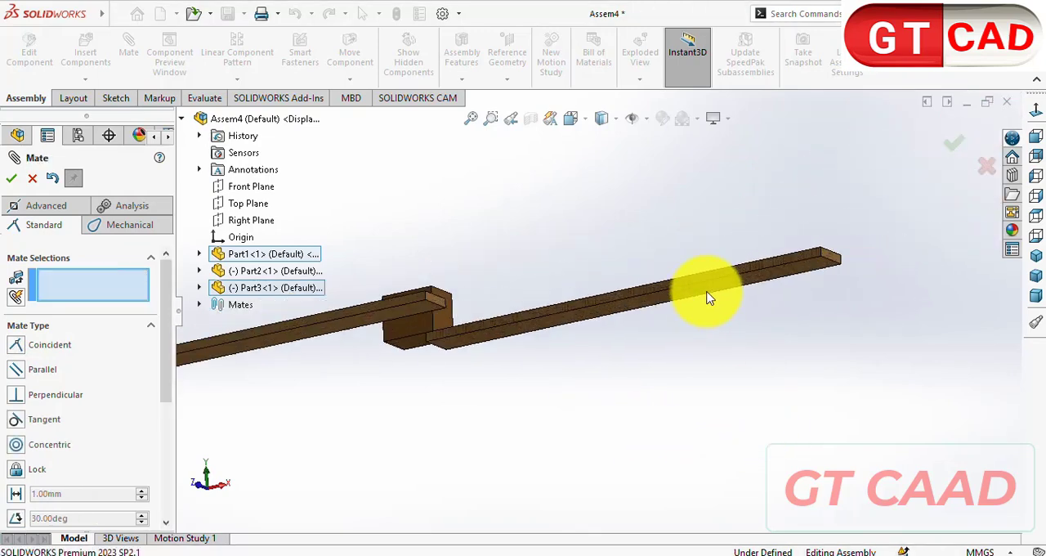
left_click(807, 306)
scroll(735, 398, "up", 4)
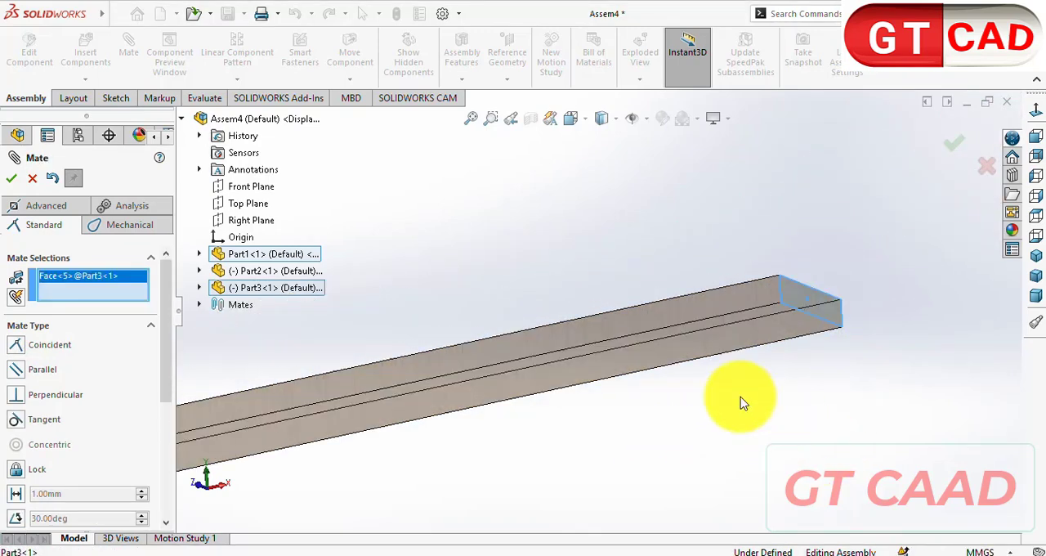
left_click(268, 378)
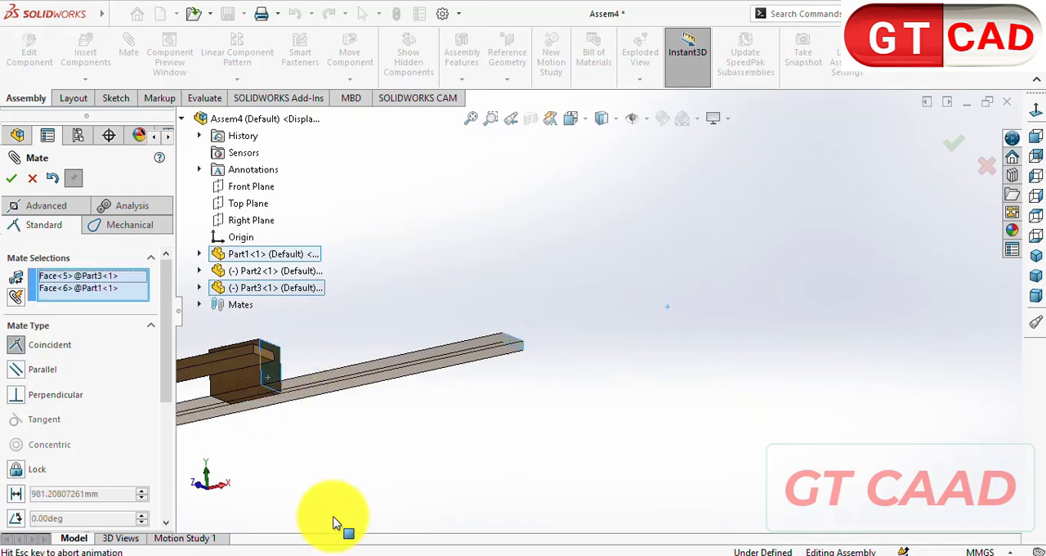
left_click(323, 508)
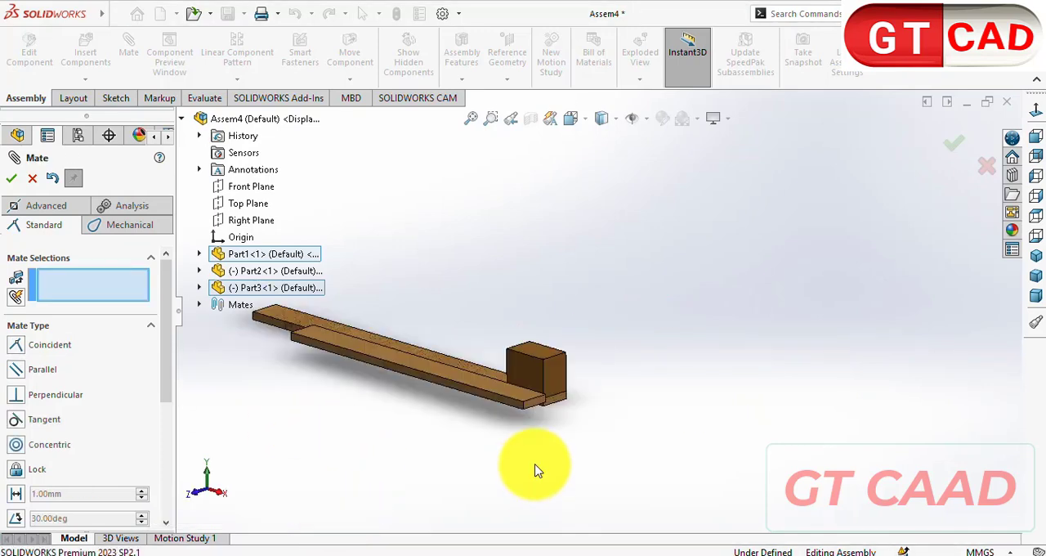
key("Escape")
- Move the loose Part2 board away to the other side of the block and clear the selection
middle_click_drag(535, 470, 529, 444)
scroll(530, 444, "up", 2)
left_click_drag(548, 417, 877, 364)
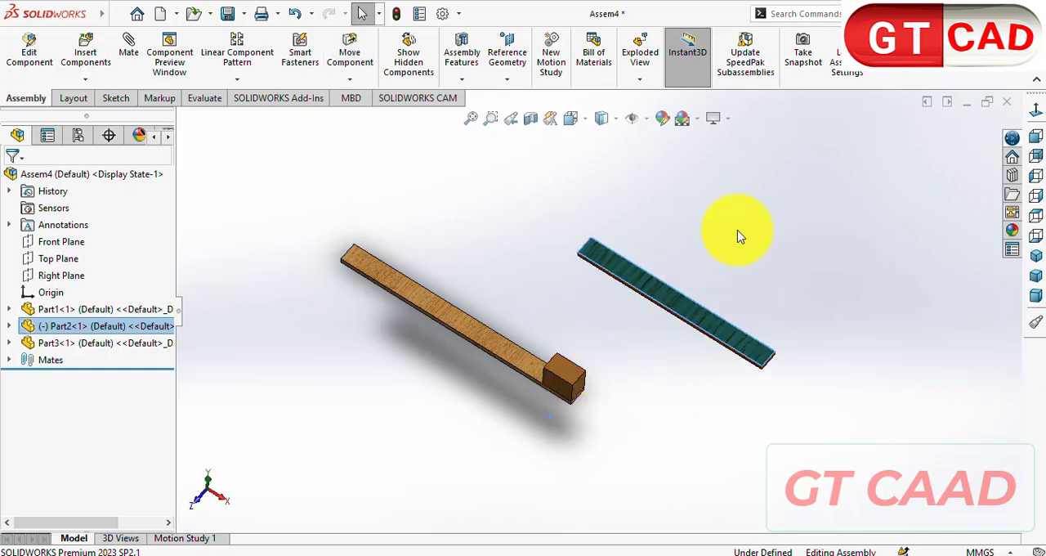
key("Escape")
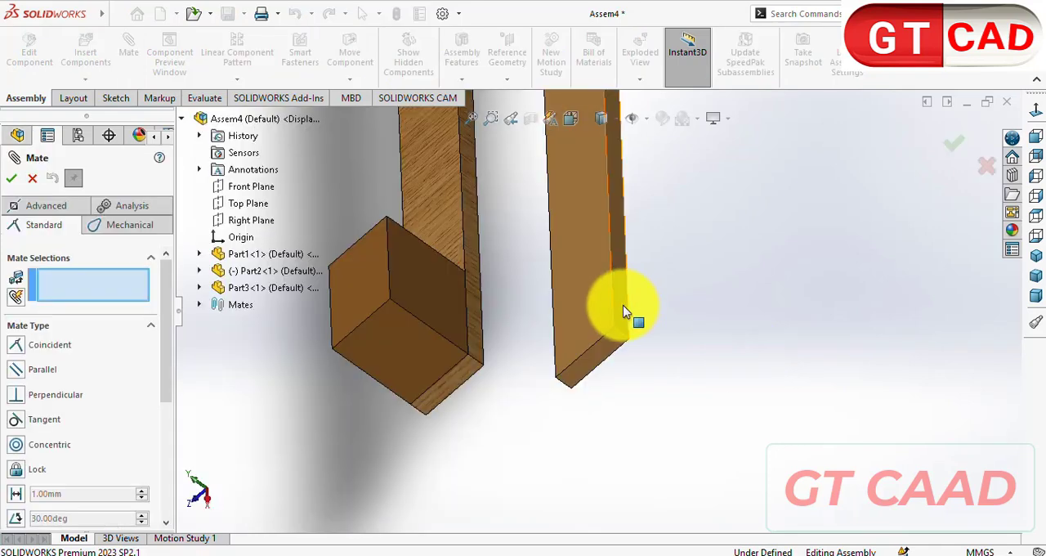
- Mate the Part2 board's long side face coincident with the Part1 block's end face, flipping the mate alignment
left_click(623, 310)
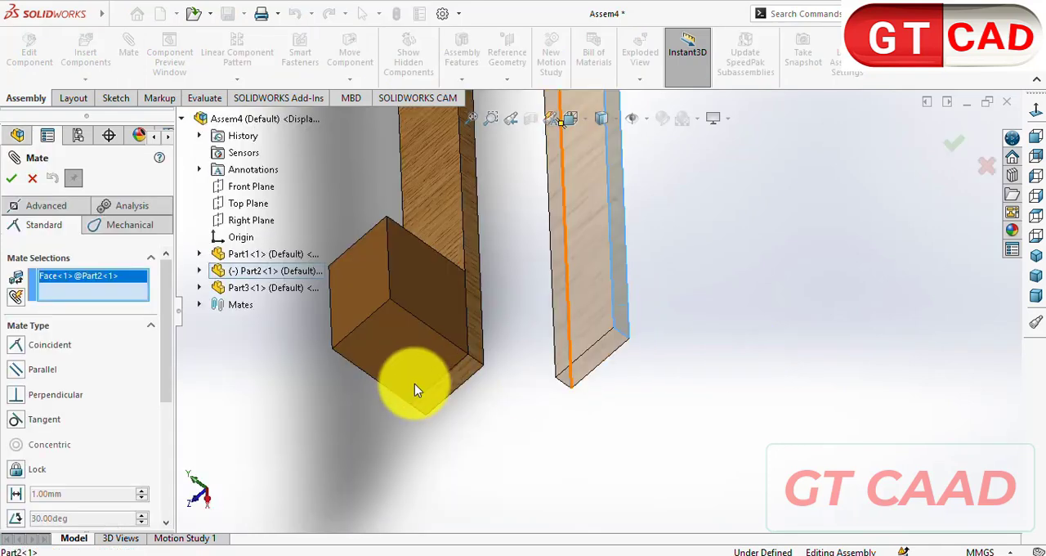
left_click(453, 425)
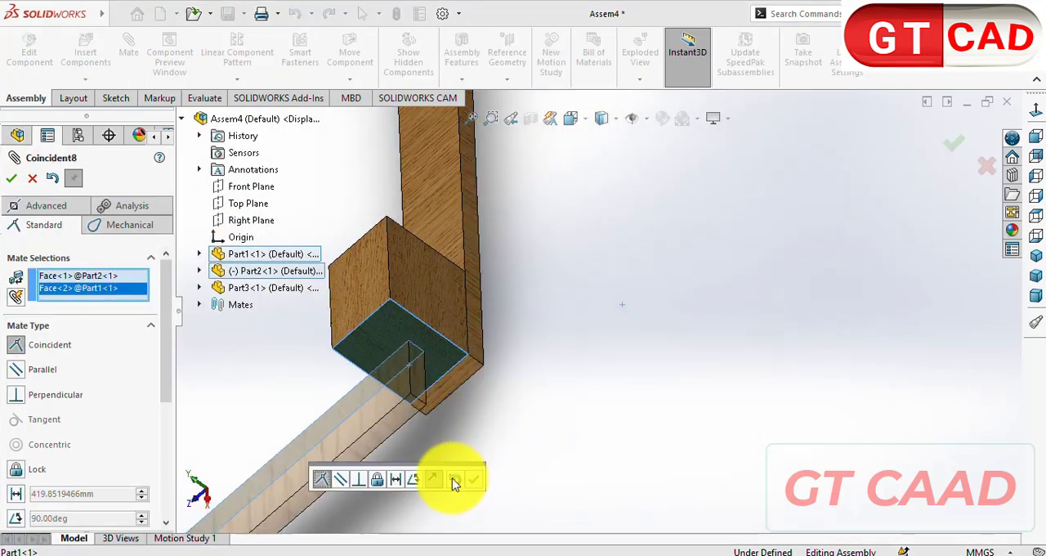
left_click(433, 480)
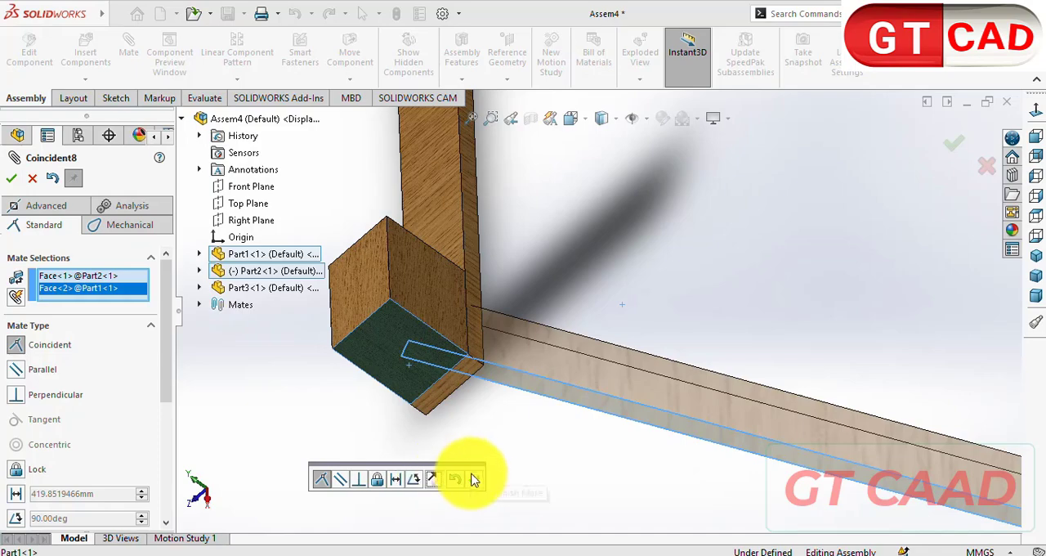
left_click(474, 479)
- Mate the Part2 board's wide face coincident with the Part1 block's top face
middle_click_drag(535, 446, 526, 375)
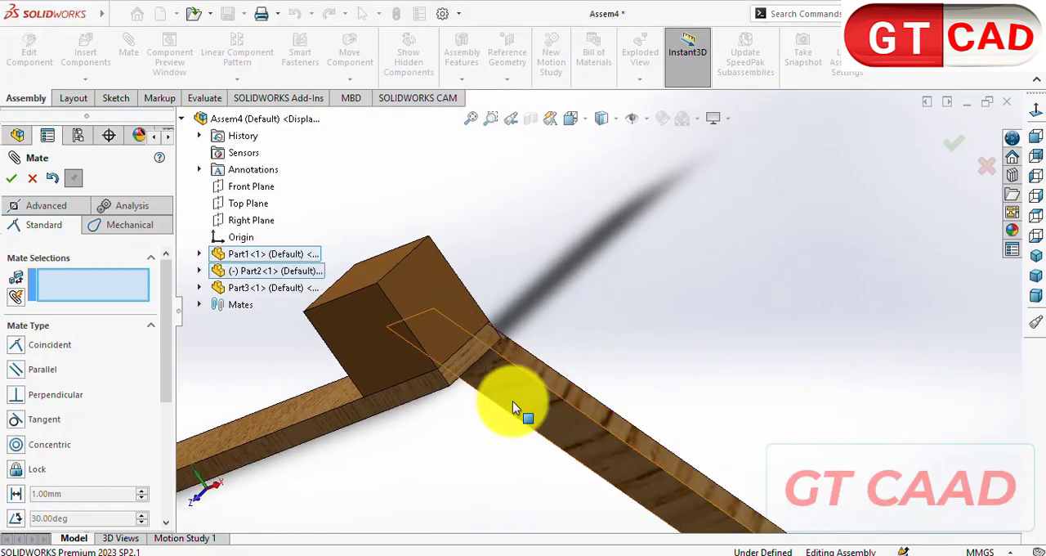
left_click(513, 401)
middle_click_drag(514, 413, 468, 290)
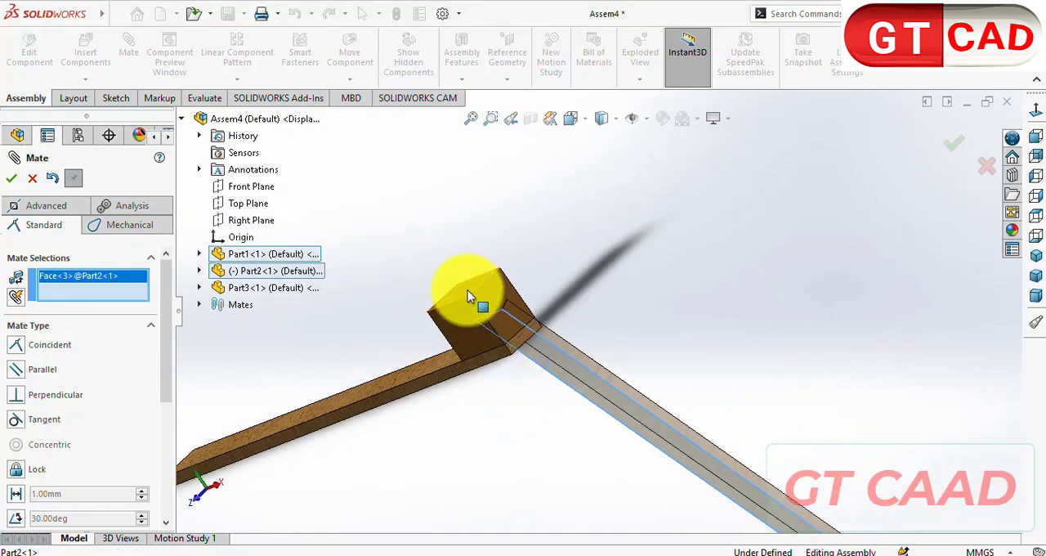
left_click(467, 335)
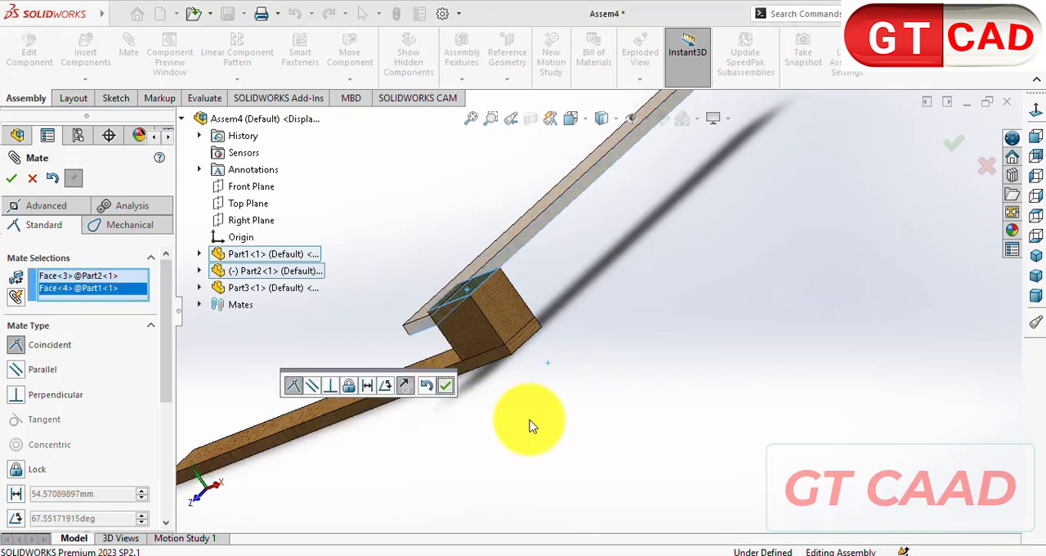
key("Return")
- Mate the Part2 board's end face coincident with the Part1 block's front face
scroll(426, 317, "down", 4)
left_click(462, 336)
left_click(599, 363)
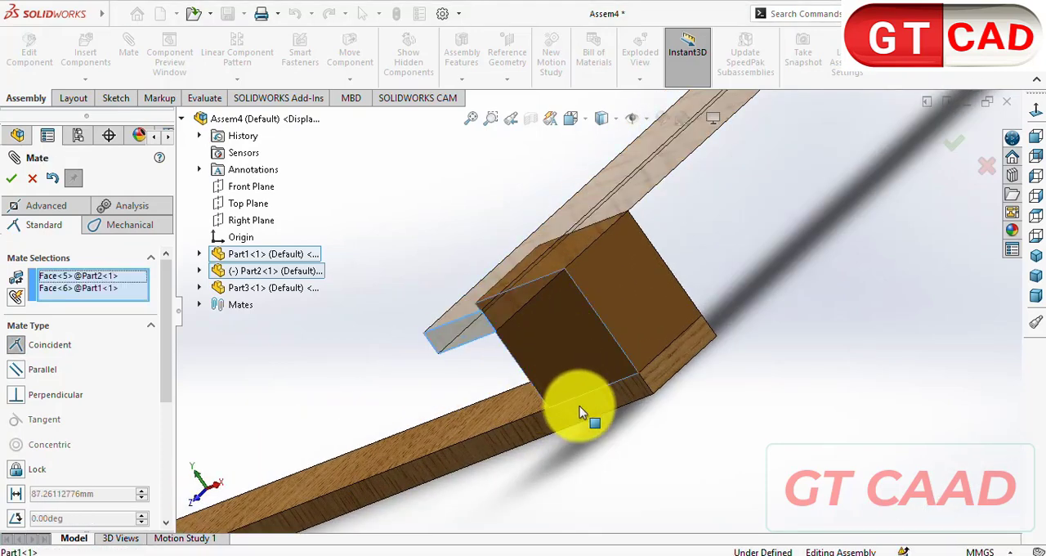
left_click(877, 457)
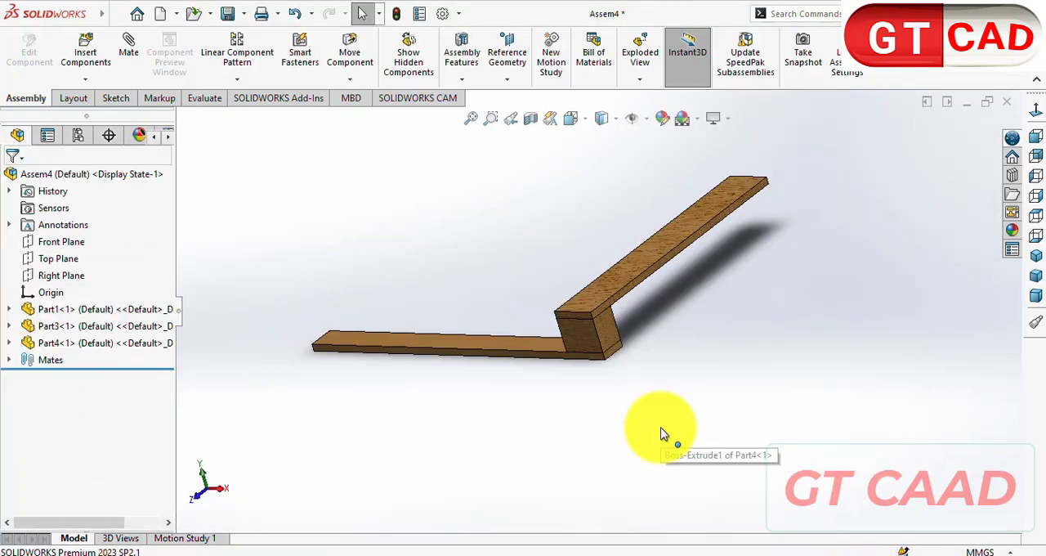
- Create a second instance of the Part3 board and place it loose above the original lower board
scroll(490, 351, "down", 5)
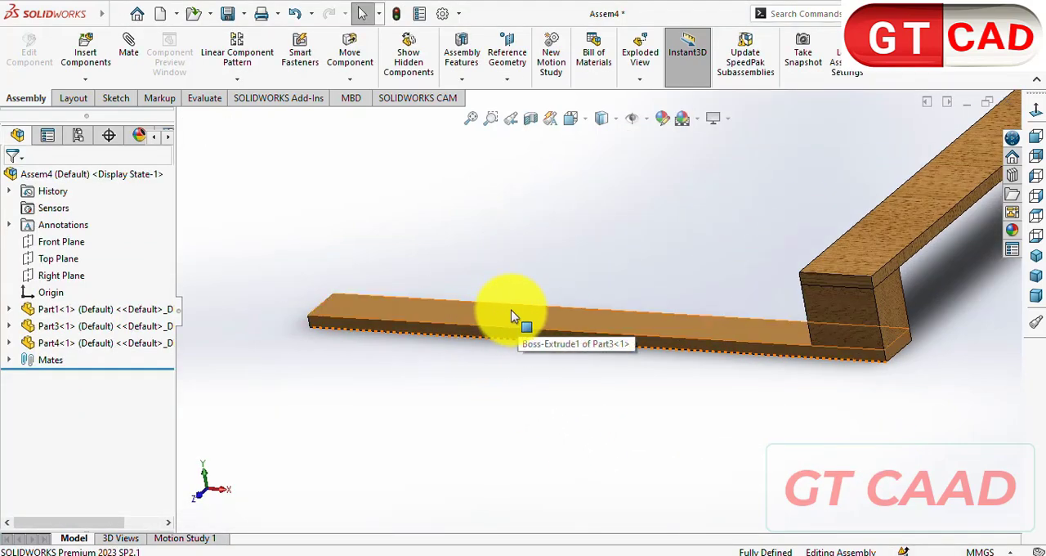
left_click(512, 316)
left_click(509, 403)
middle_click_drag(509, 403, 560, 379)
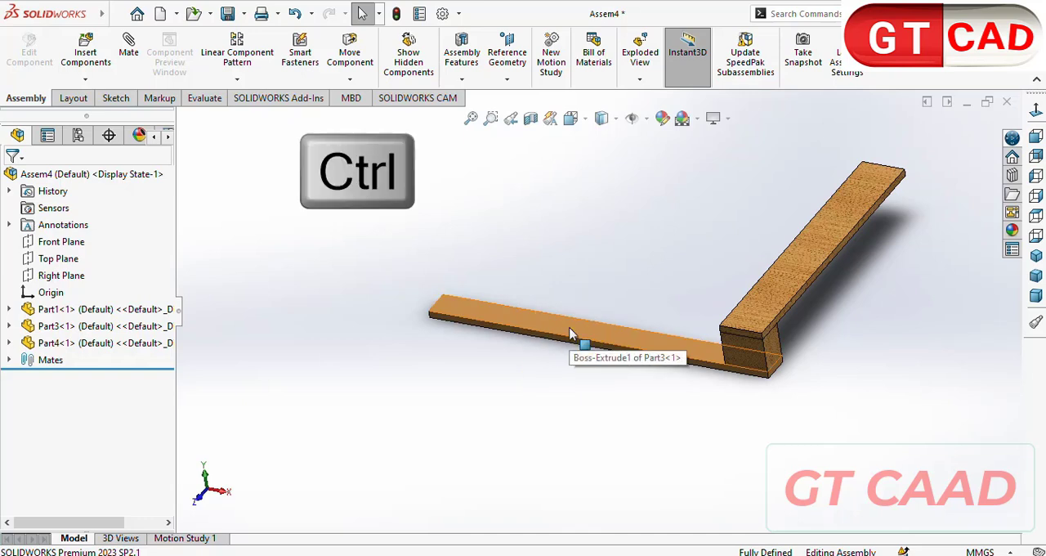
left_click_drag(569, 332, 418, 235, "ctrl")
- Mate the copied Part3 board's underside coincident with the Part4 board's upper face
left_click(128, 46)
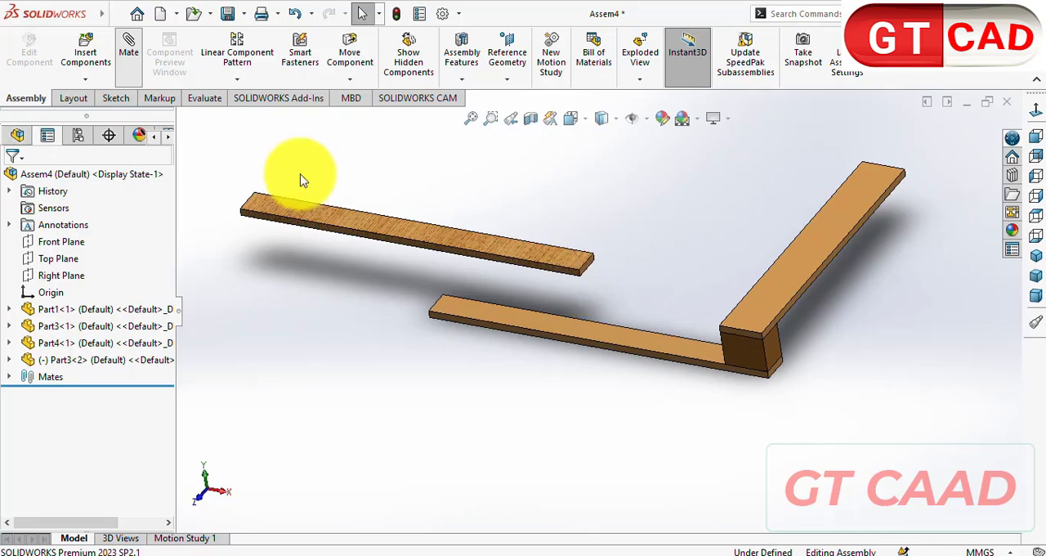
scroll(627, 323, "down", 2)
middle_click_drag(629, 325, 605, 185)
left_click(563, 298)
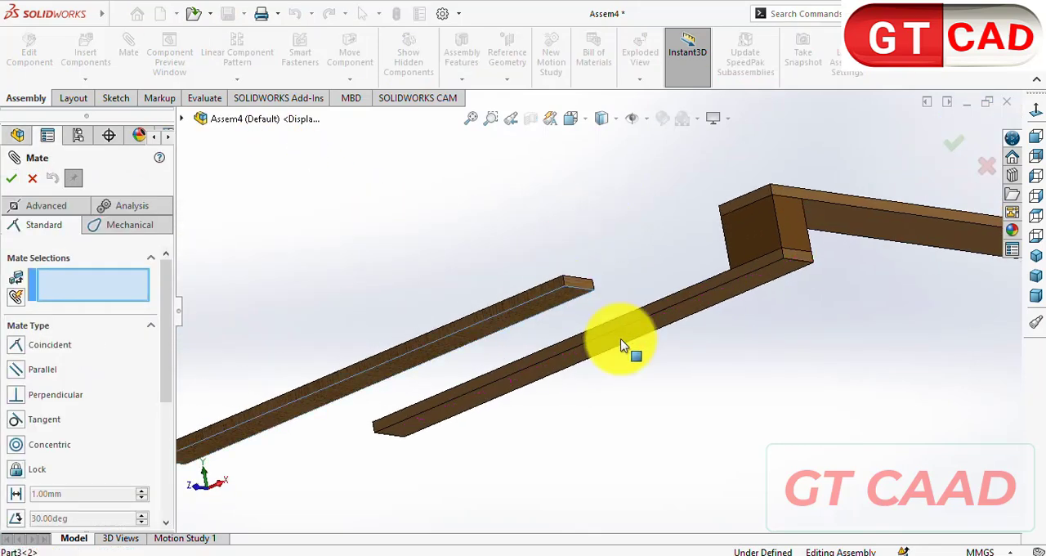
middle_click_drag(756, 228, 821, 415)
left_click(879, 482)
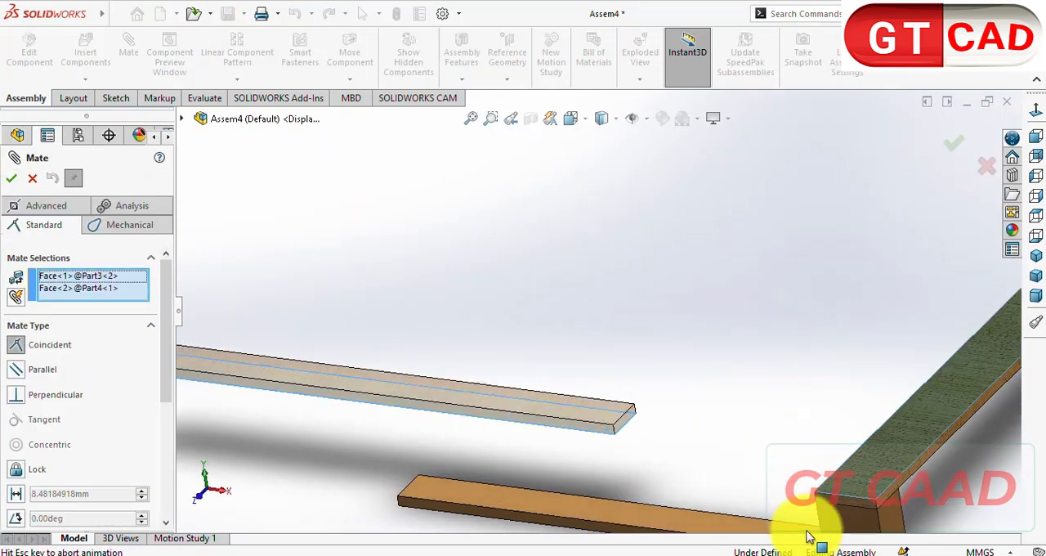
left_click(1003, 513)
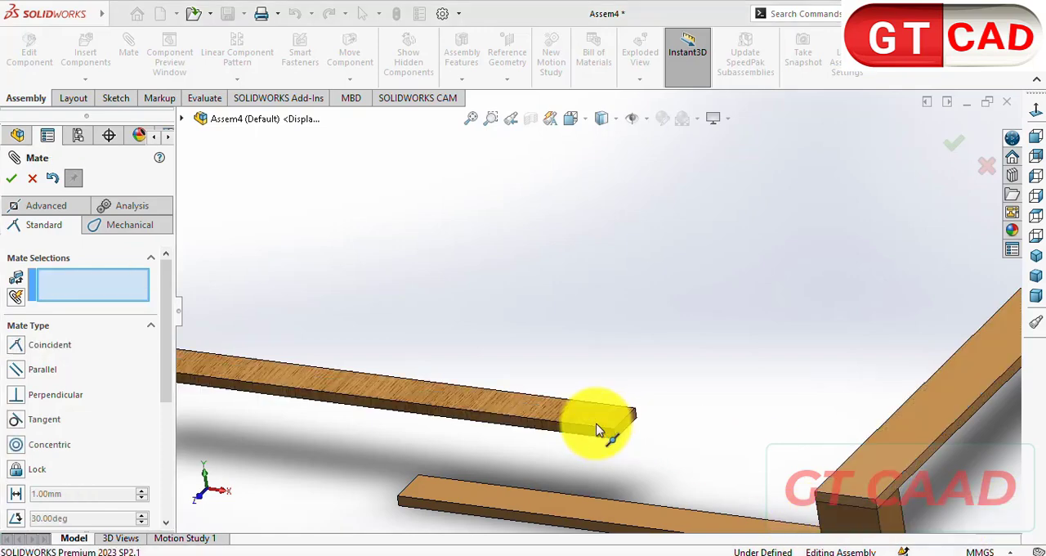
- Mate the copied Part3 board's end face coincident with the Part4 board's outer long side face
middle_click_drag(603, 427, 871, 416)
left_click(871, 415)
scroll(785, 430, "down", 2)
left_click(743, 402)
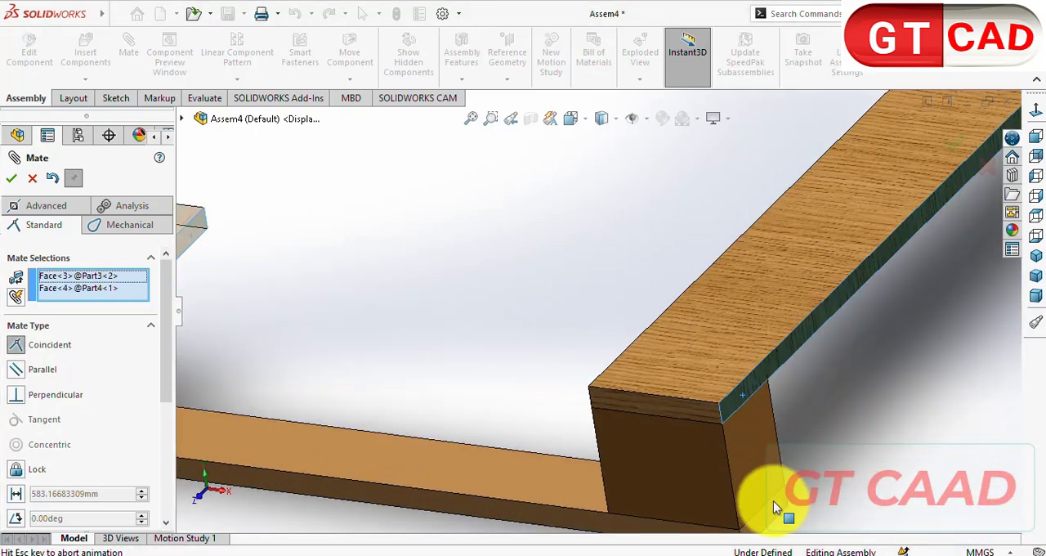
left_click(940, 487)
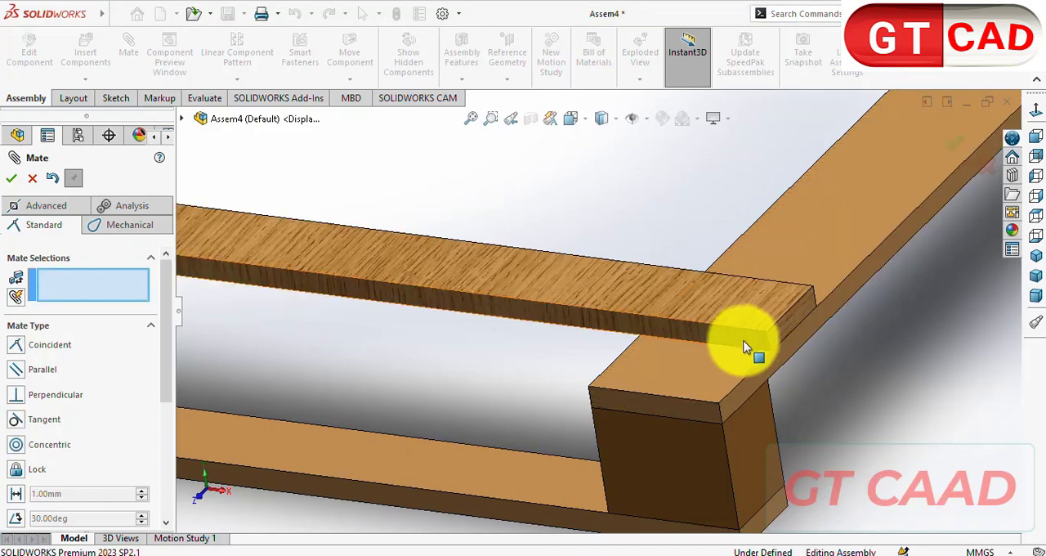
- Mate the copied Part3 board's long side face coincident with the Part4 board's front end face
left_click(743, 340)
left_click(694, 417)
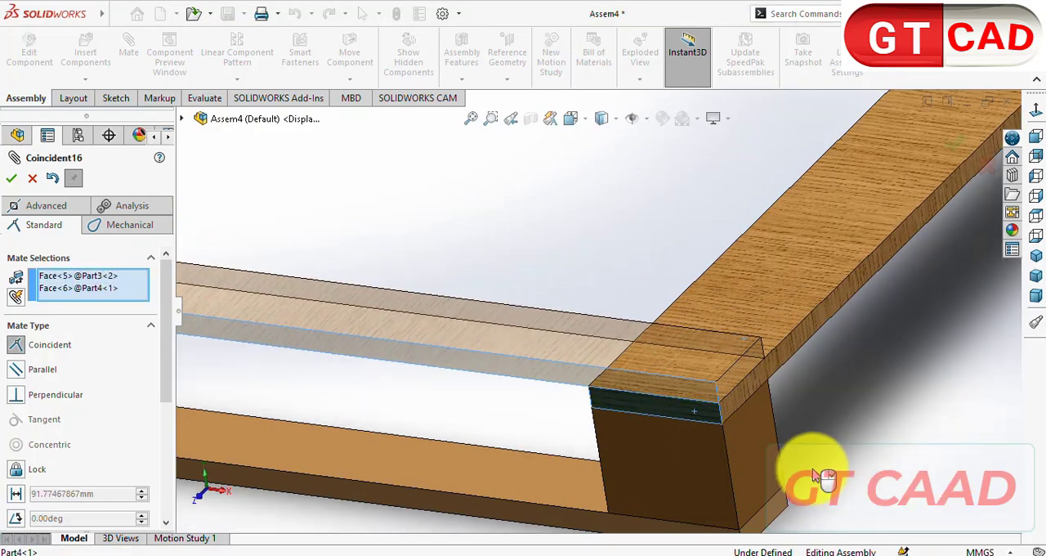
left_click(955, 496)
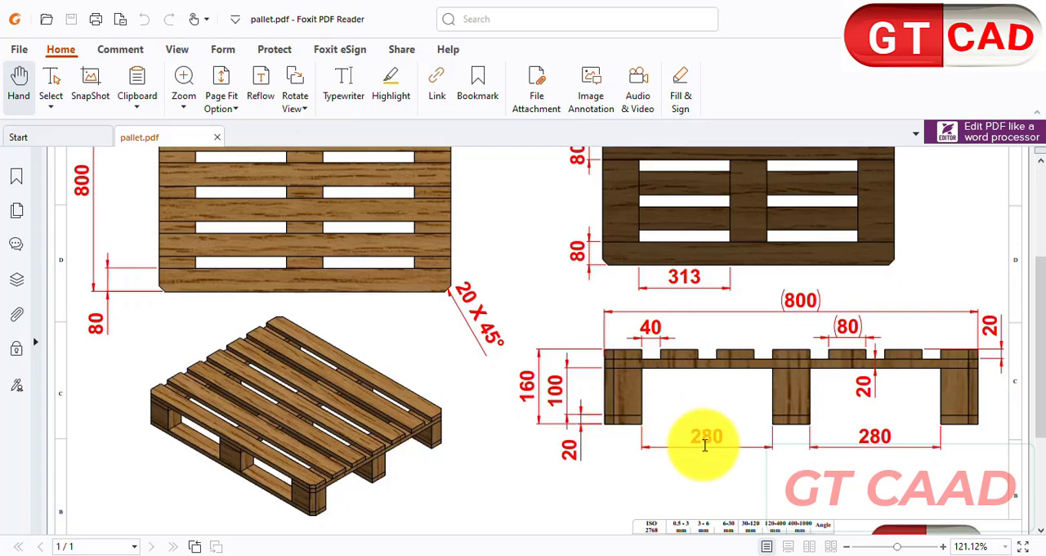
- Check the block spacing in the drawing and set up a SOLIDWORKS linear pattern of Part1 and both Part3 boards along Part4's long edge
scroll(637, 441, "up", 2)
scroll(393, 482, "up", 2)
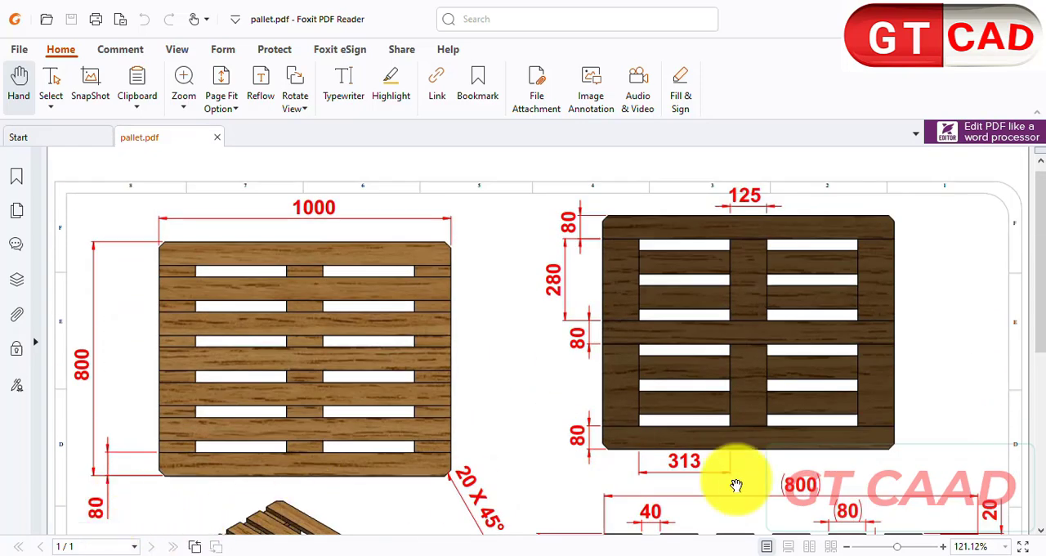
scroll(457, 457, "down", 3)
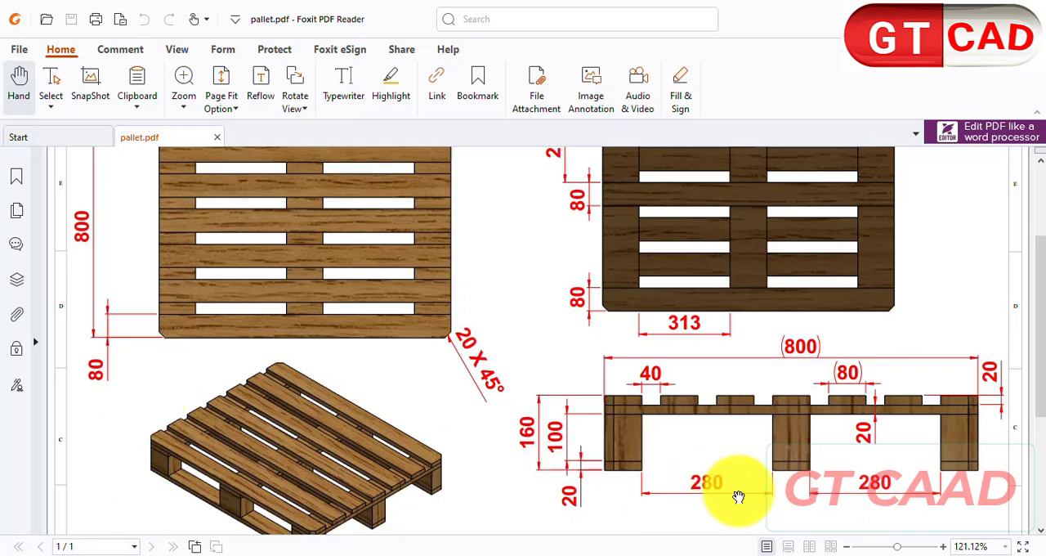
mouse_move(769, 552)
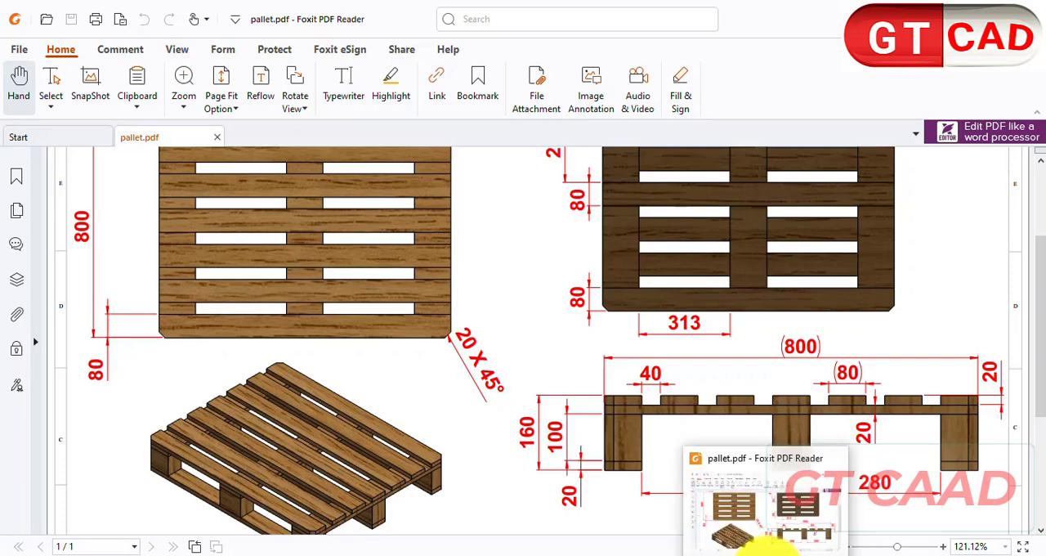
left_click(635, 554)
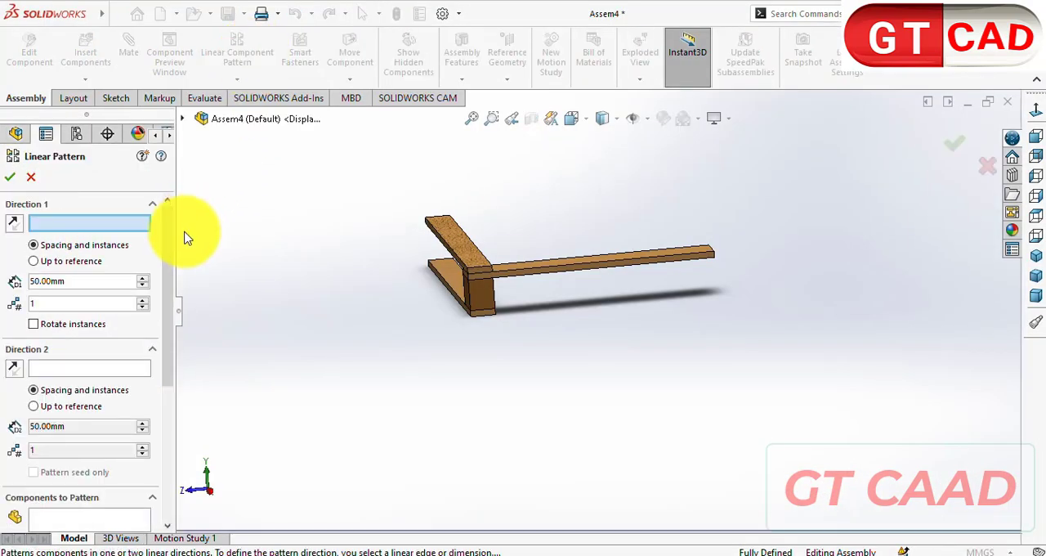
middle_click_drag(449, 327, 491, 430)
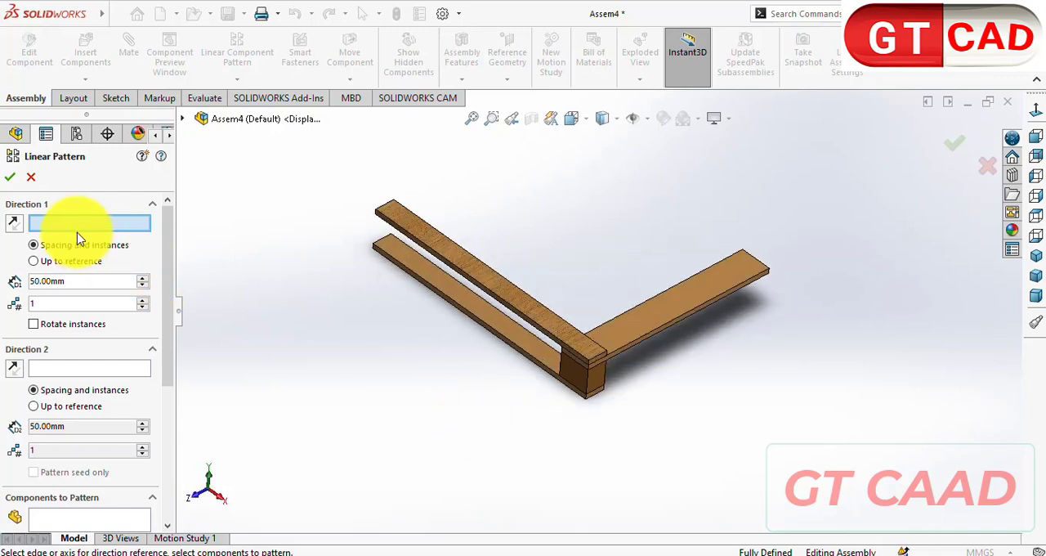
left_click(675, 327)
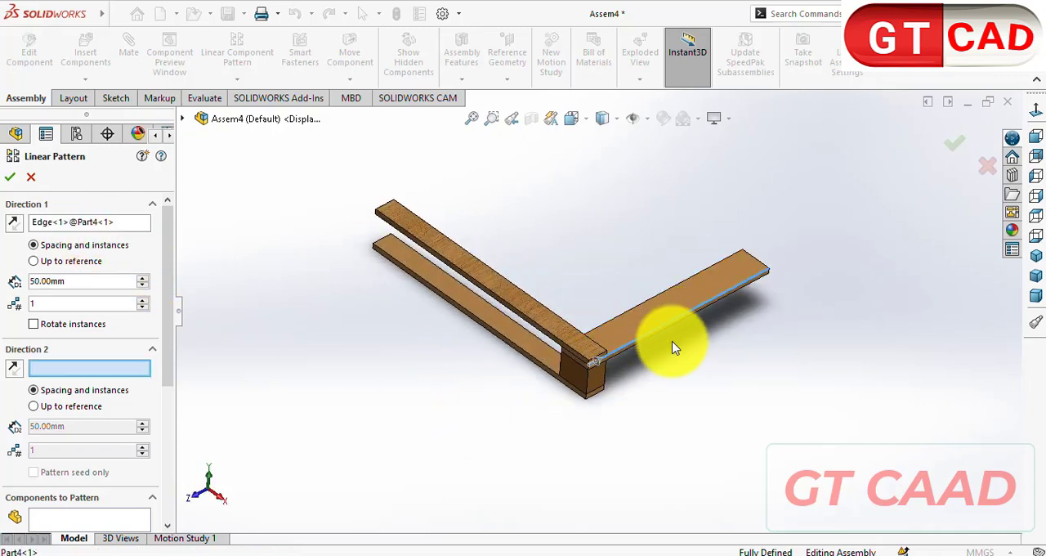
left_click(571, 384)
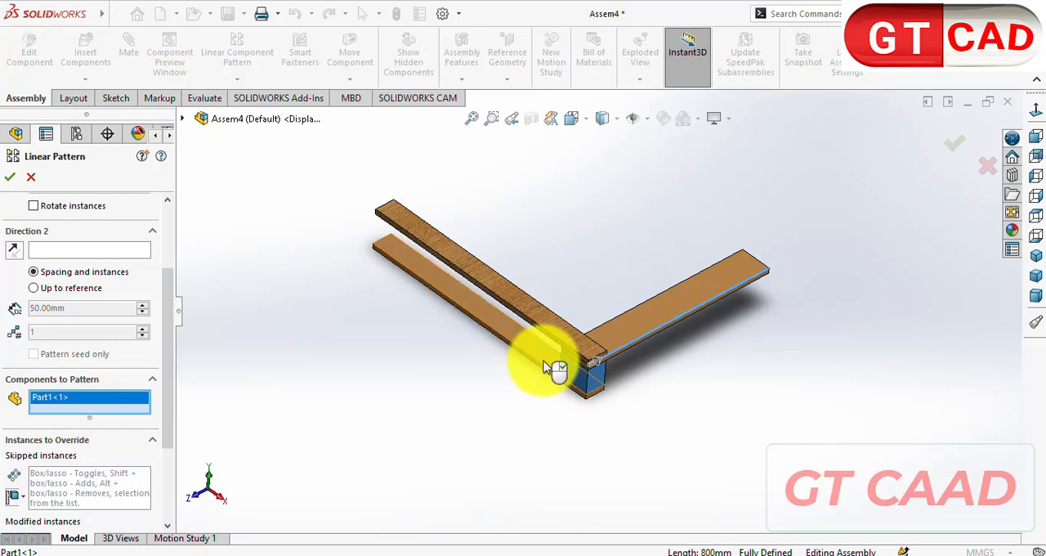
left_click(546, 348)
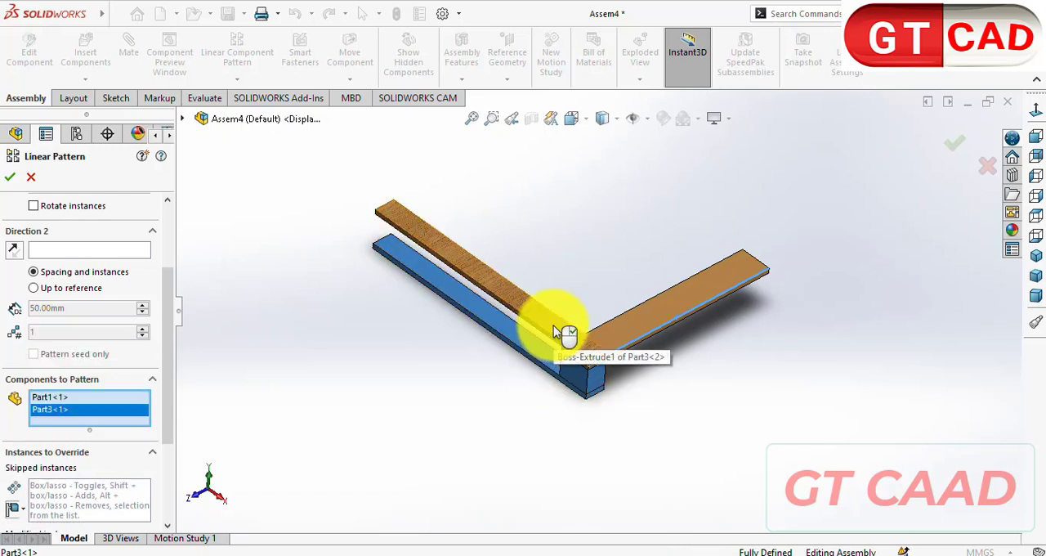
left_click(554, 327)
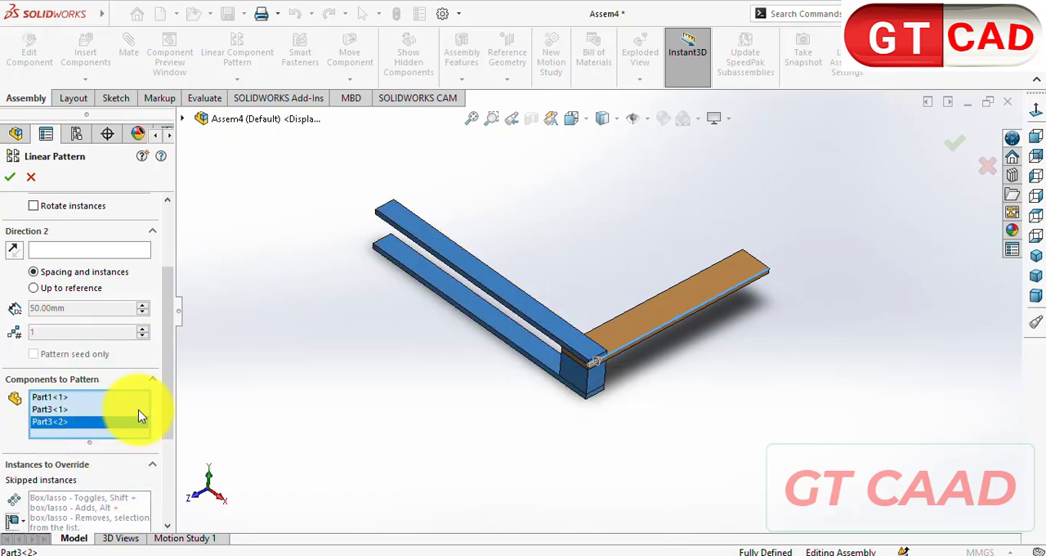
- Set the linear pattern to 3 instances with a spacing of 280+80 mm and accept it
scroll(165, 370, "up", 3)
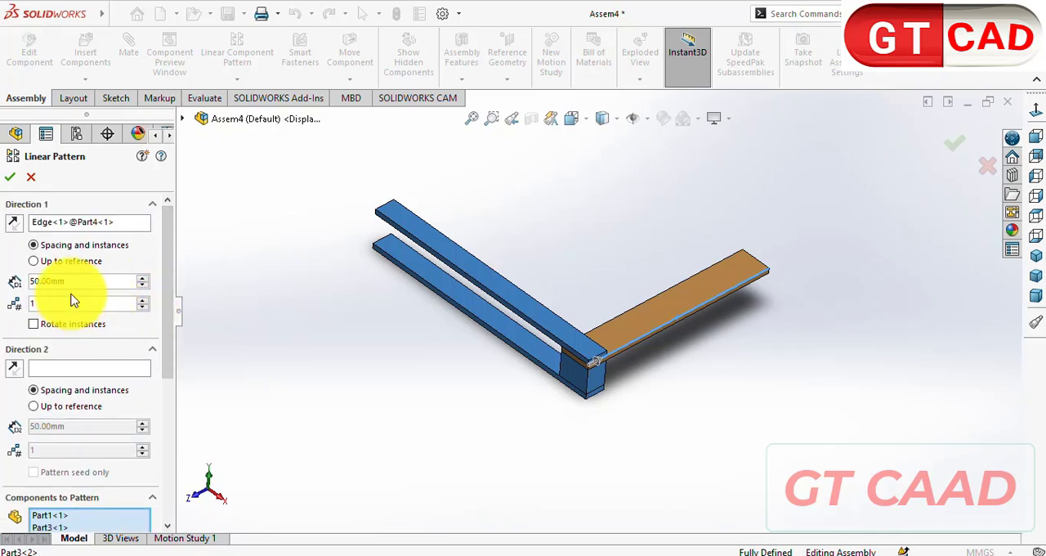
left_click(145, 300)
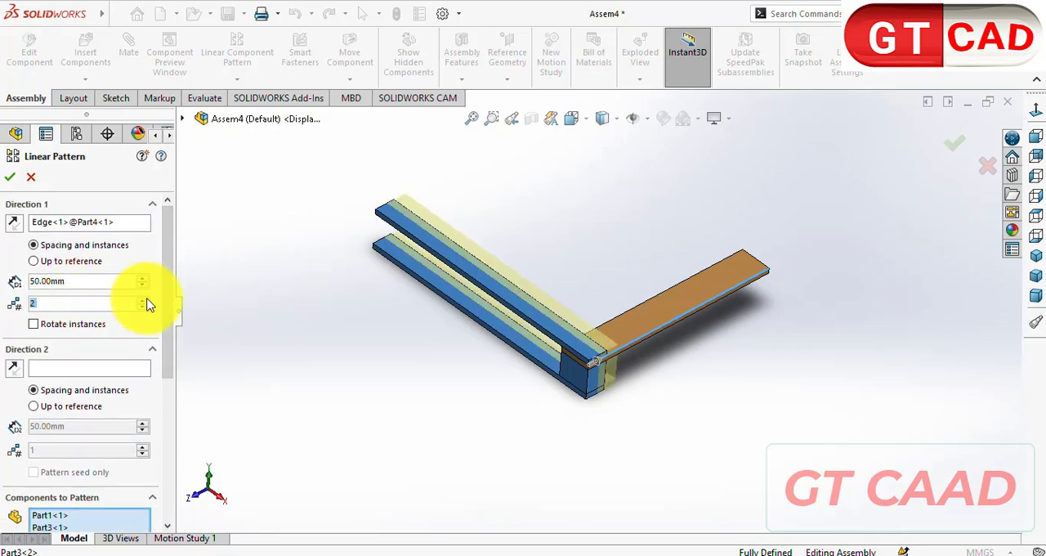
left_click(146, 300)
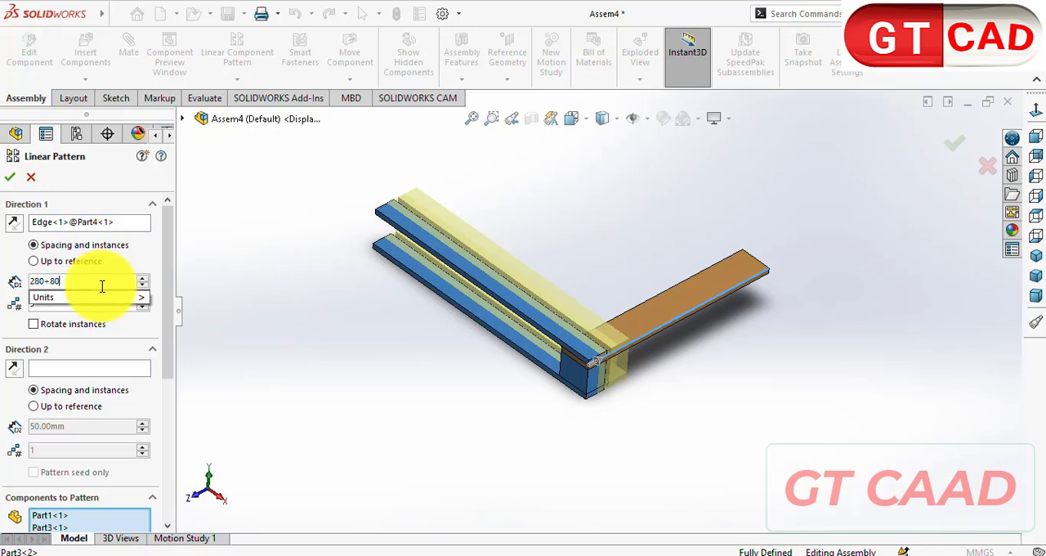
key("Return")
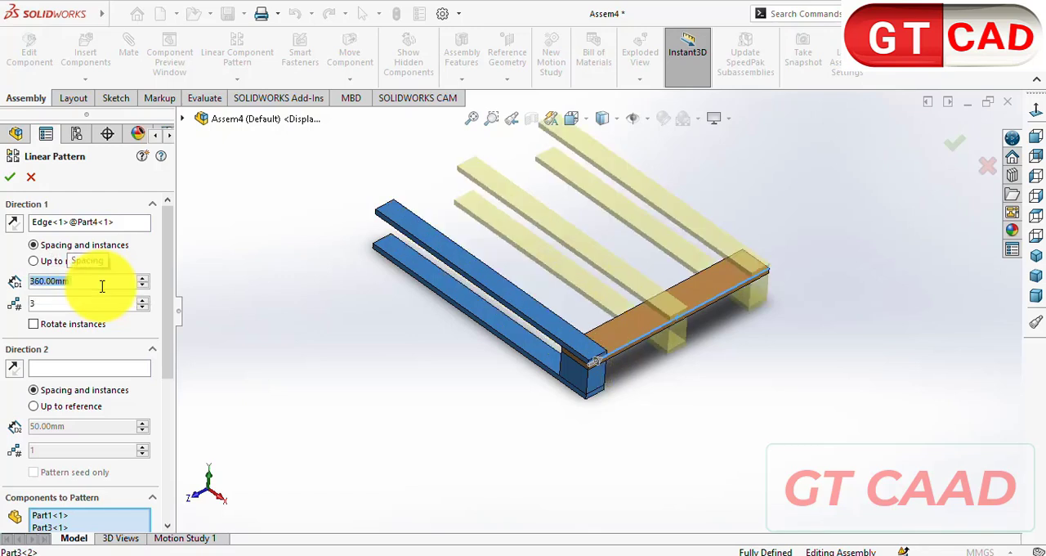
middle_click_drag(507, 318, 278, 231)
left_click(8, 179)
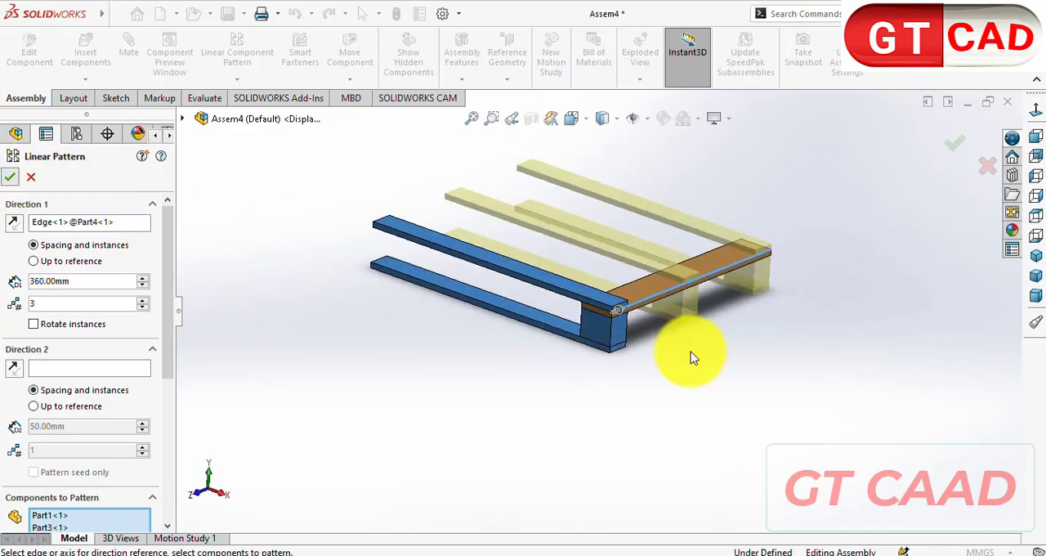
- Switch to the pallet drawing in Foxit PDF Reader and examine the plan, underside, isometric and side views for the block and board layout
key("alt+Tab")
scroll(440, 279, "up", 3)
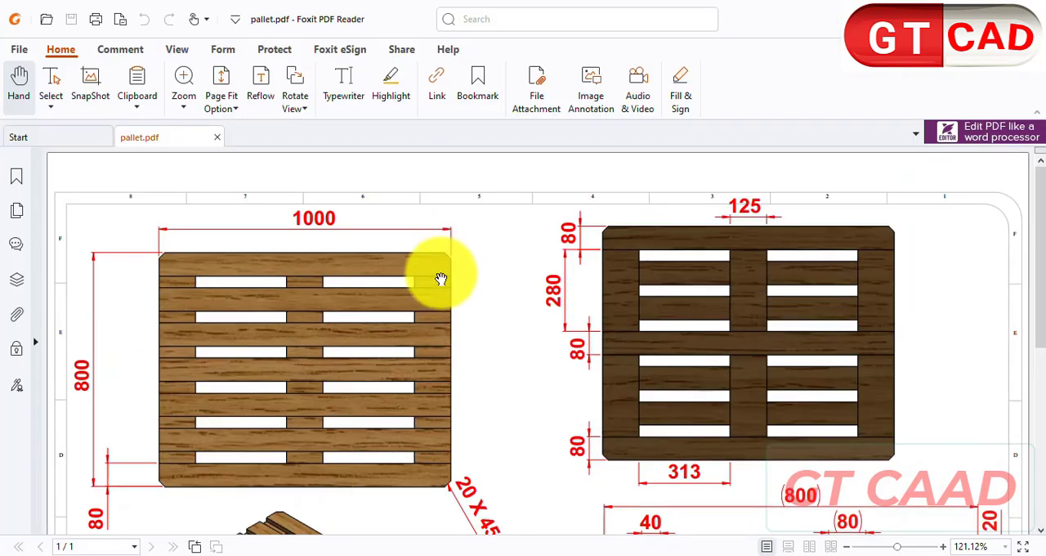
scroll(397, 346, "down", 6)
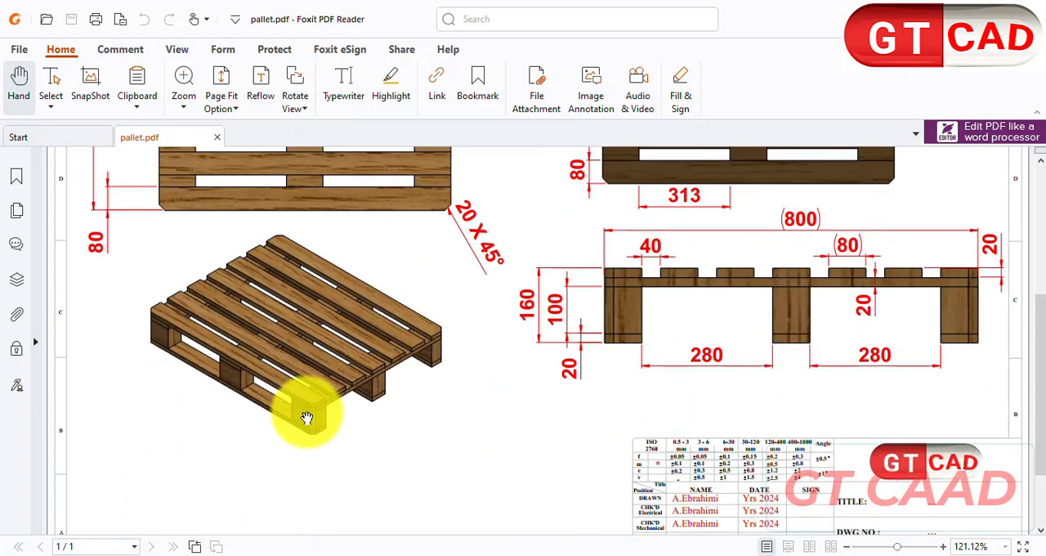
scroll(837, 343, "up", 6)
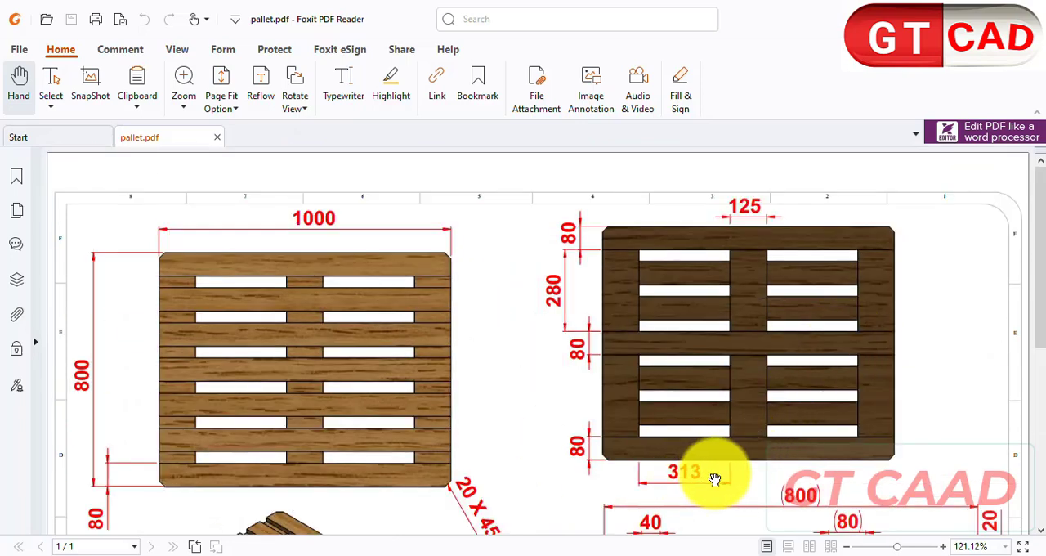
scroll(716, 478, "down", 2)
scroll(708, 423, "up", 2)
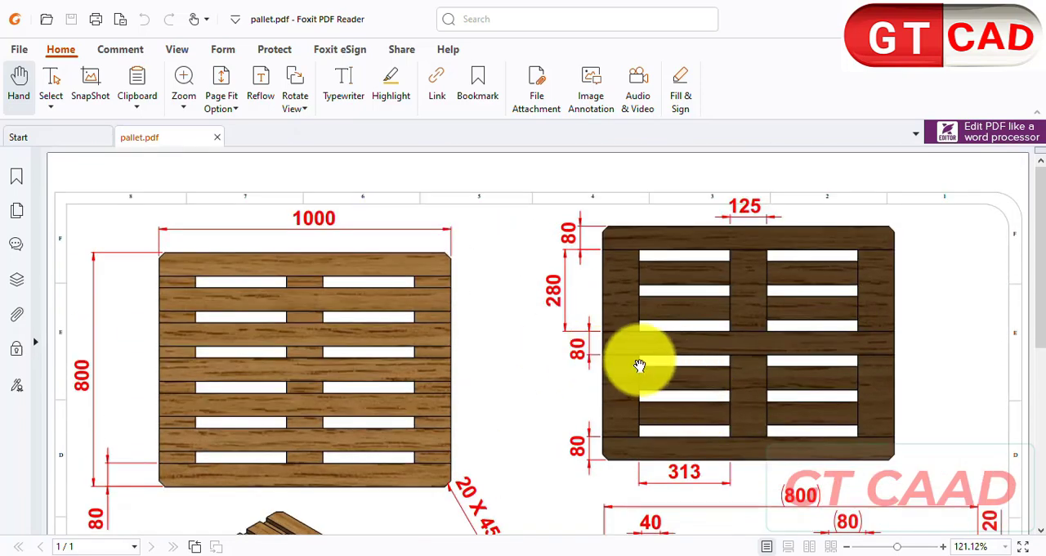
scroll(787, 412, "down", 1)
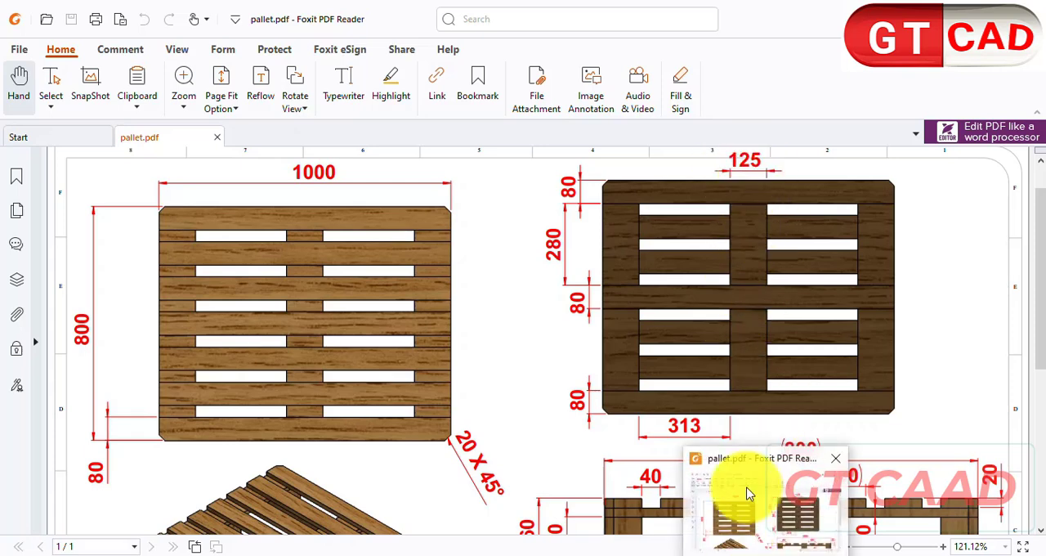
- Back in SOLIDWORKS, set up a linear pattern of the Part1 block and Part4 board along the lower Part3 board's long edge, direction reversed
left_click(619, 553)
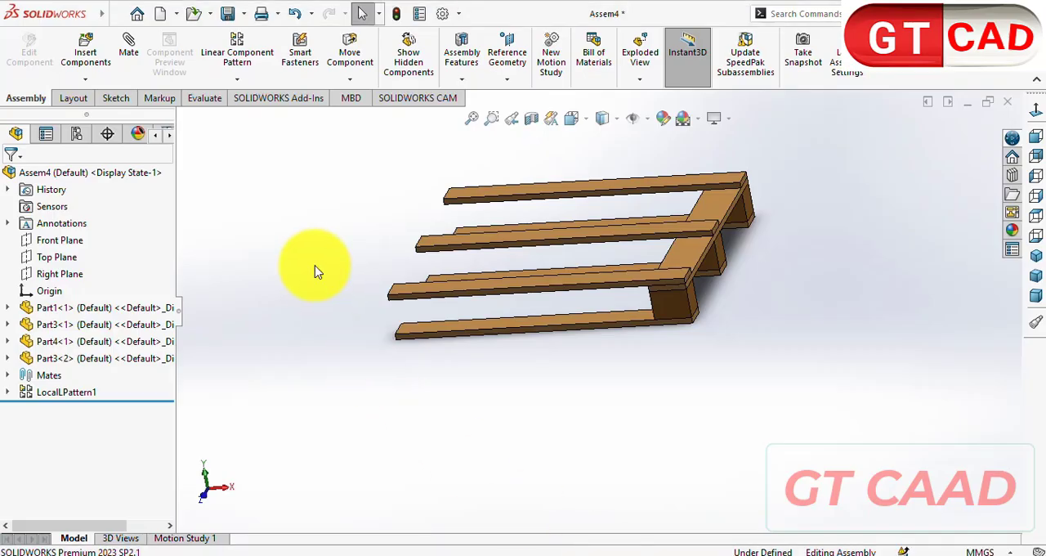
middle_click_drag(739, 364, 633, 366)
left_click(232, 41)
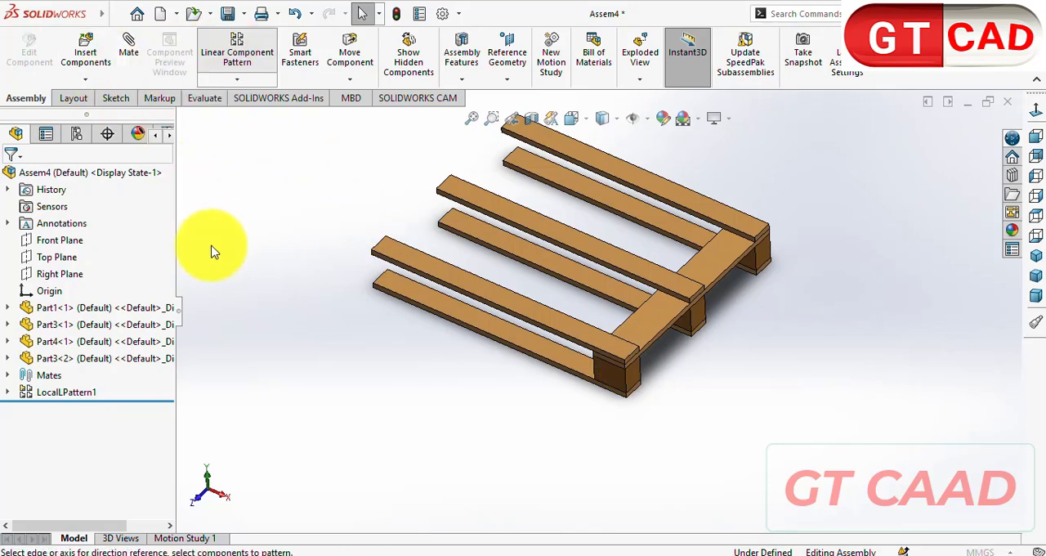
left_click(460, 325)
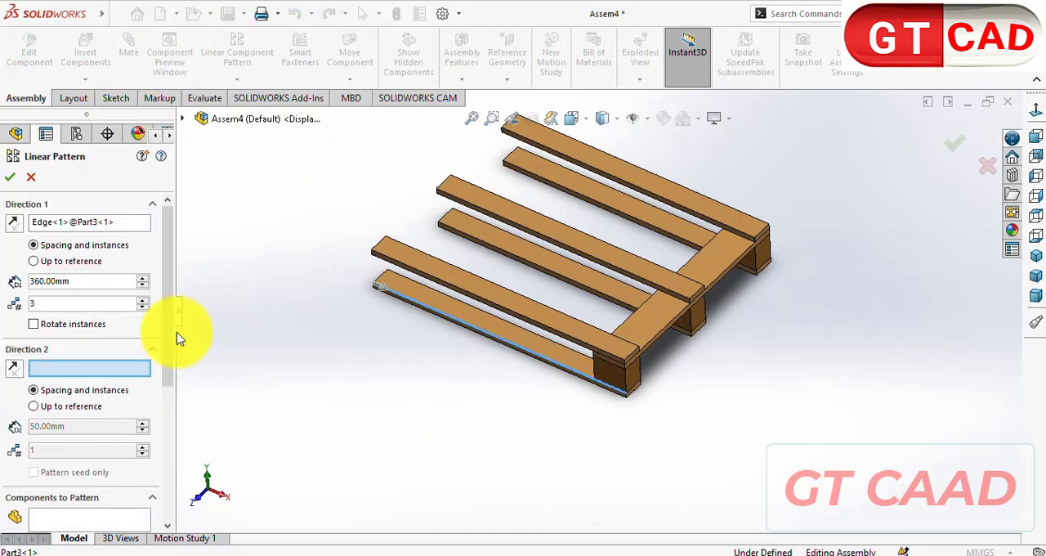
left_click(91, 520)
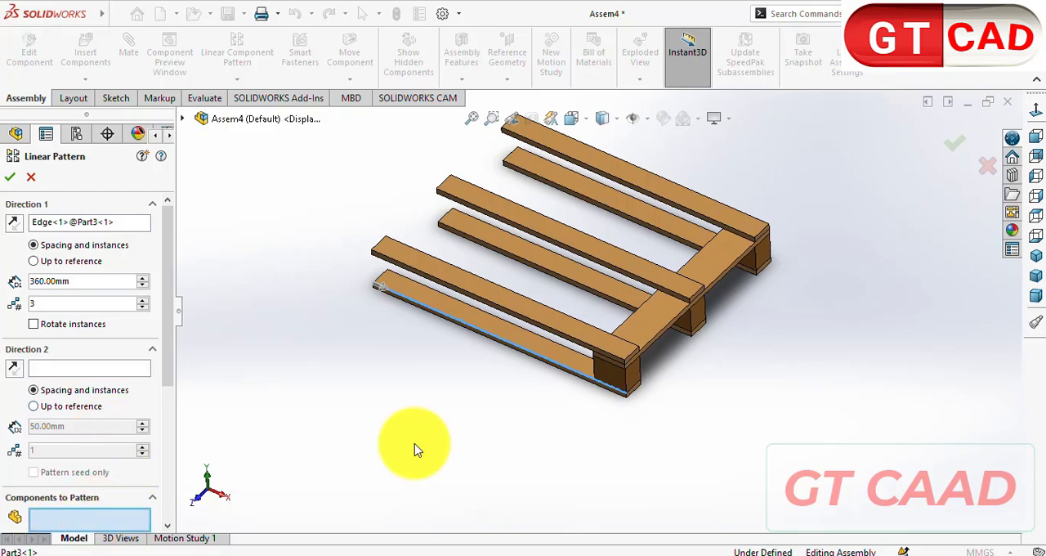
left_click(618, 380)
left_click(646, 346)
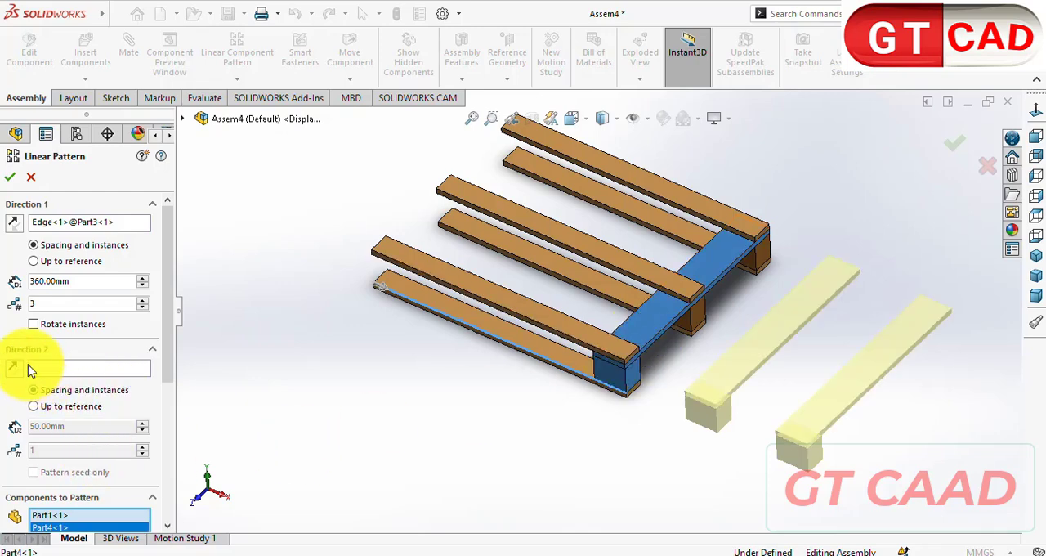
left_click(18, 226)
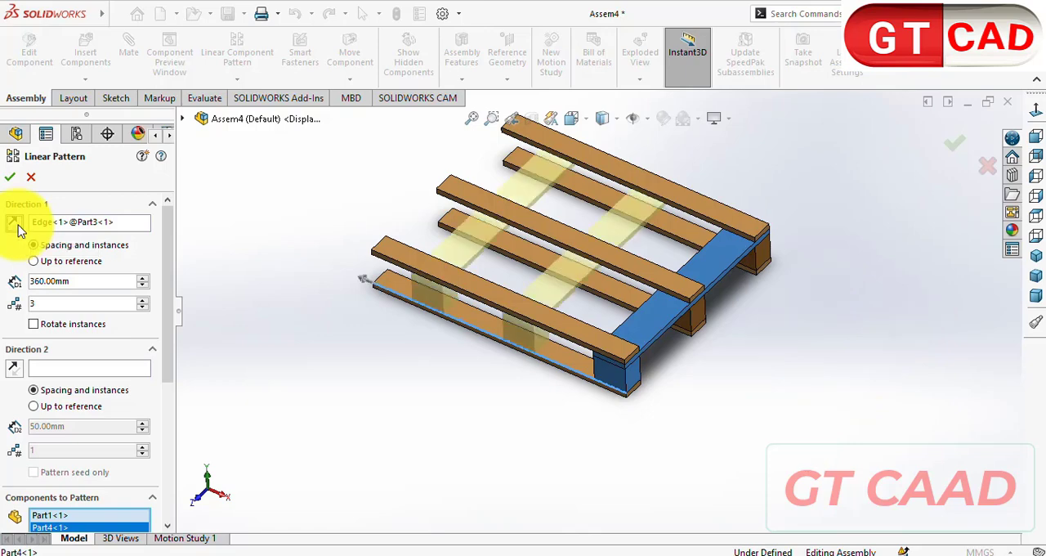
- Take the block width and gap from the drawing, set the pattern spacing to 125+313 mm for 3 instances, and accept it
double_click(84, 281)
left_click(769, 555)
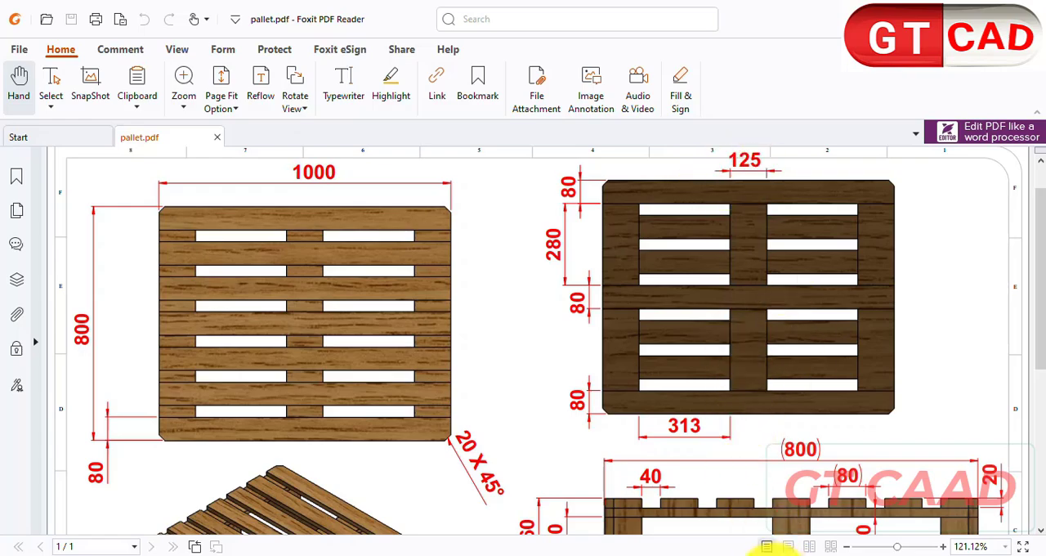
left_click(769, 554)
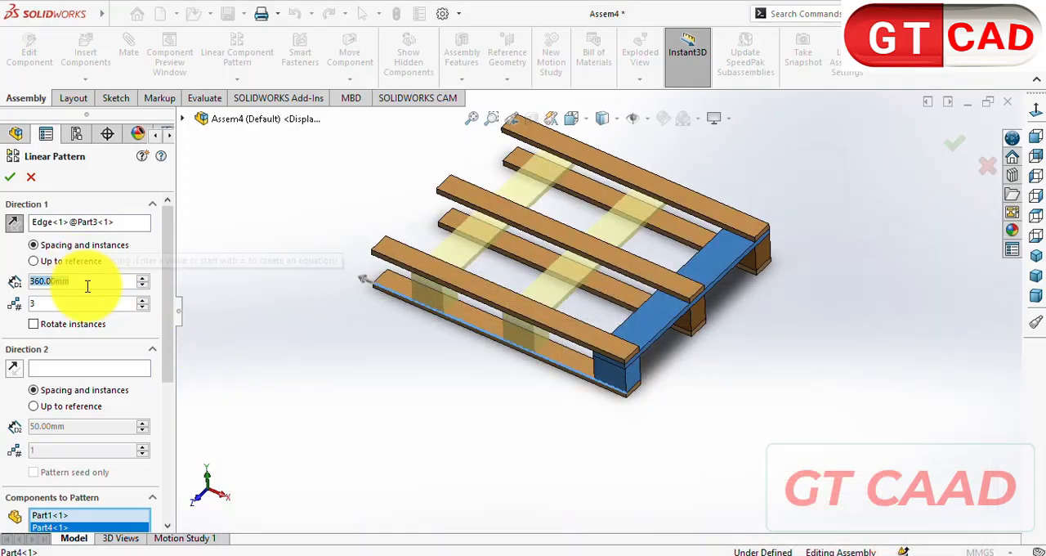
type("125+")
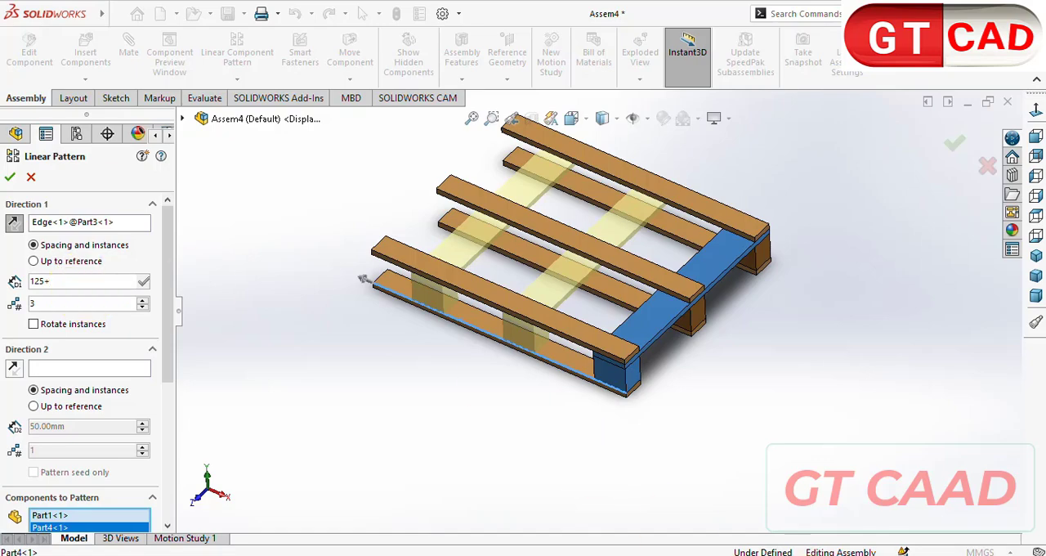
left_click(768, 552)
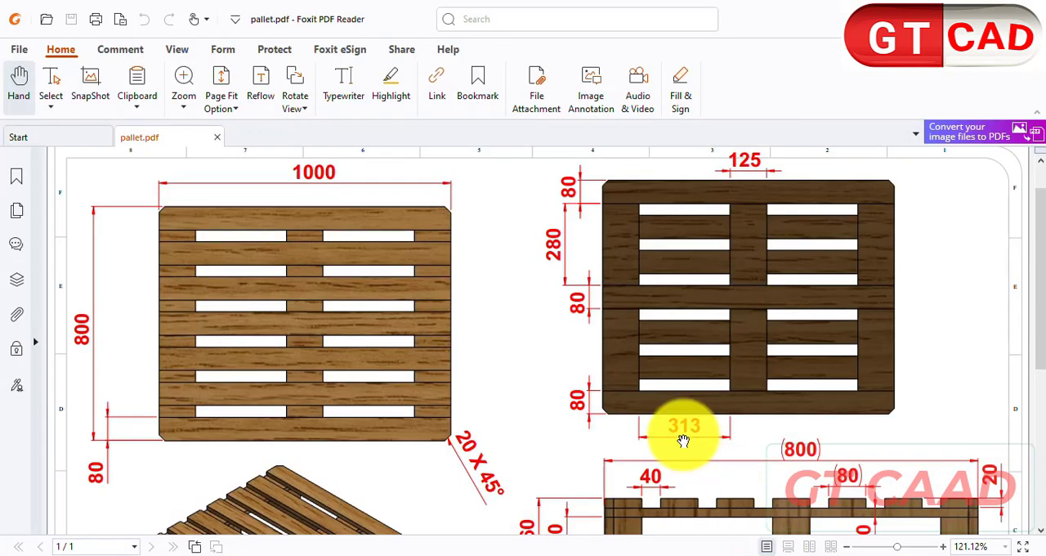
left_click(748, 552)
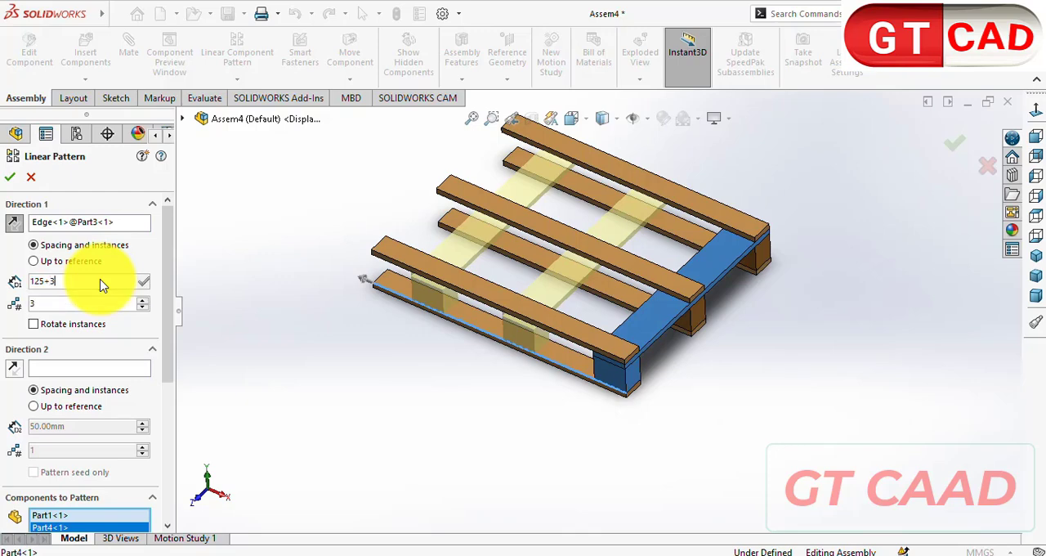
type("313")
key("Return")
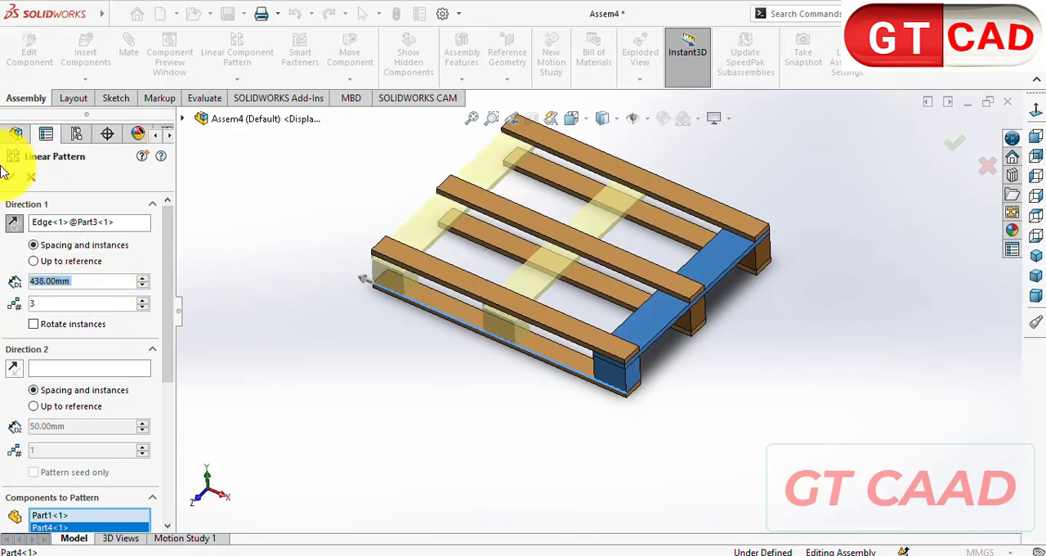
left_click(11, 177)
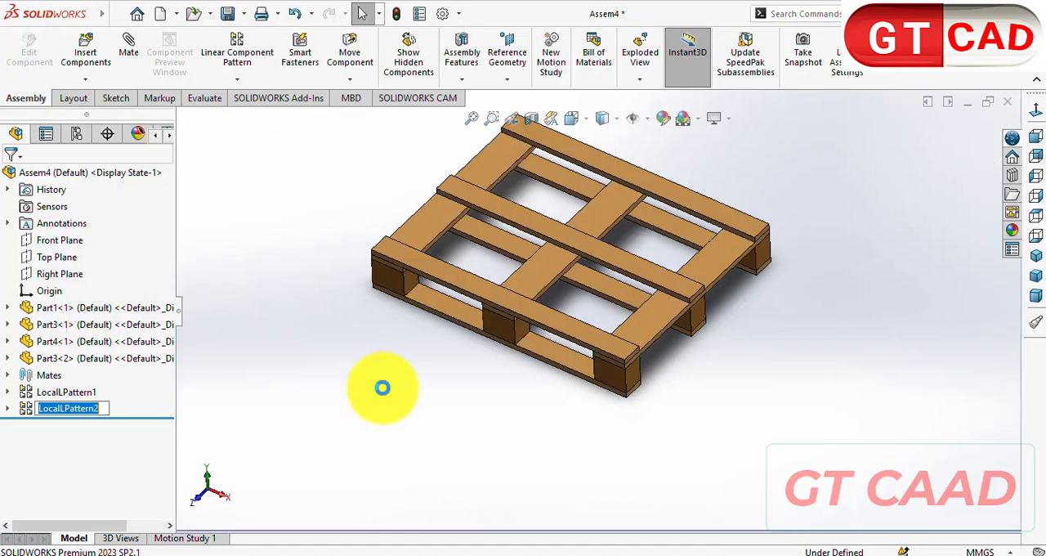
- Edit LocalLPattern2 to include the middle and rear Part1 blocks under the Part4 board, and accept the change
middle_click_drag(365, 389, 369, 356)
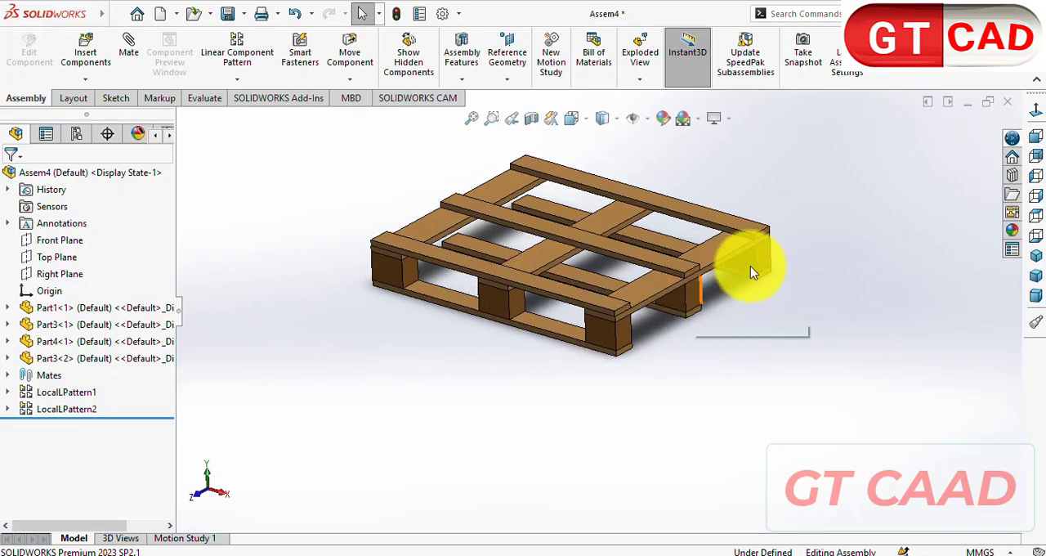
right_click(78, 411)
key("Escape")
right_click(85, 411)
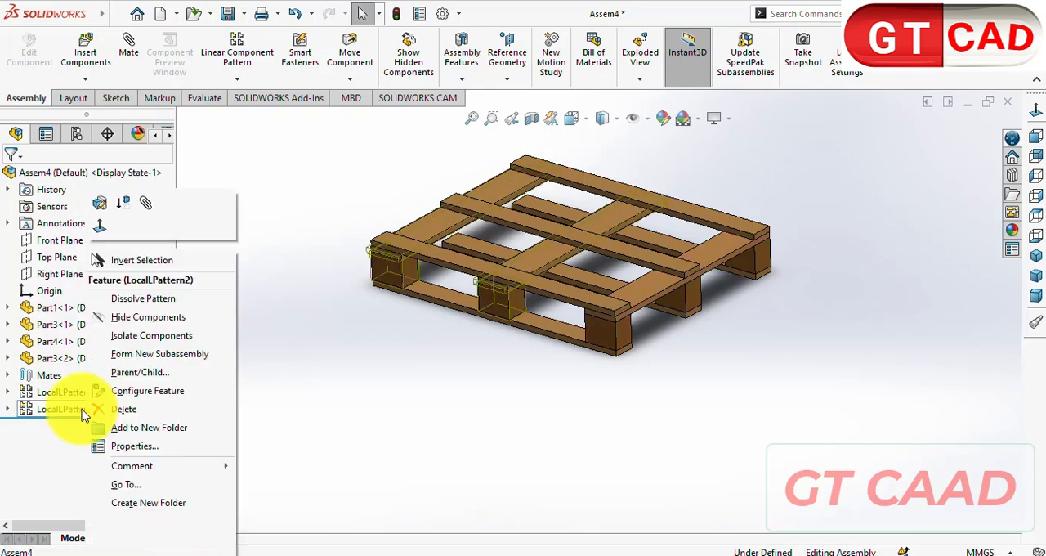
left_click(102, 204)
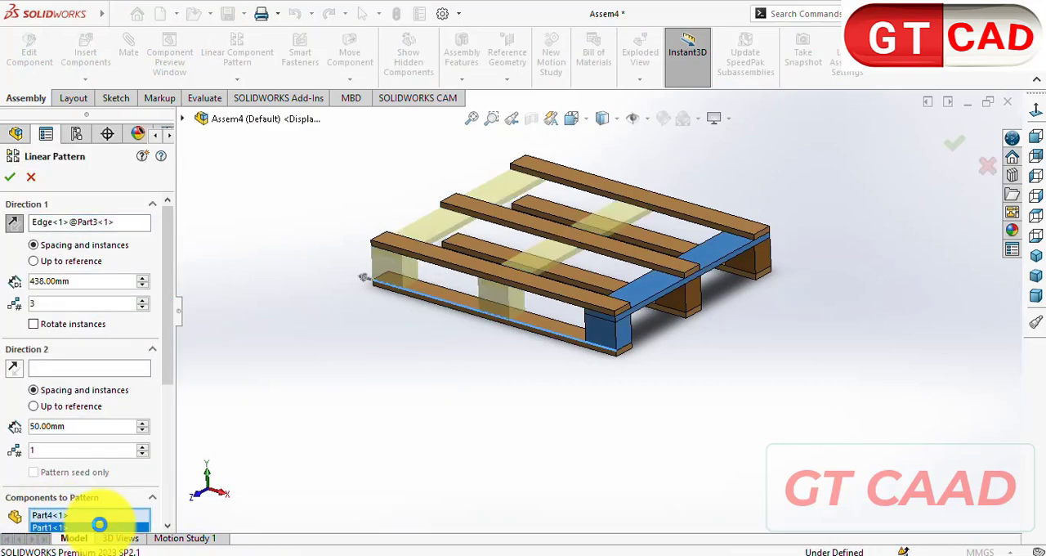
left_click(749, 263)
mouse_move(734, 355)
middle_mouse_down()
mouse_move(752, 303)
mouse_move(751, 362)
mouse_move(736, 363)
middle_mouse_up()
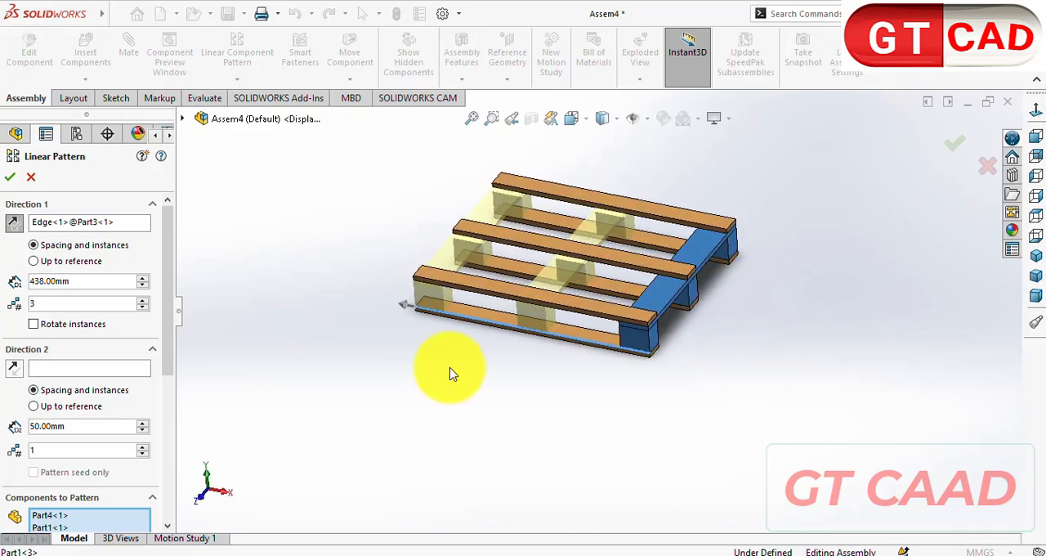
left_click(10, 177)
- Check the top boards in the drawing and set up a 7-instance linear pattern of the outer top Part3 board along Part4's long edge
middle_click_drag(518, 371, 588, 375)
key("alt+Tab")
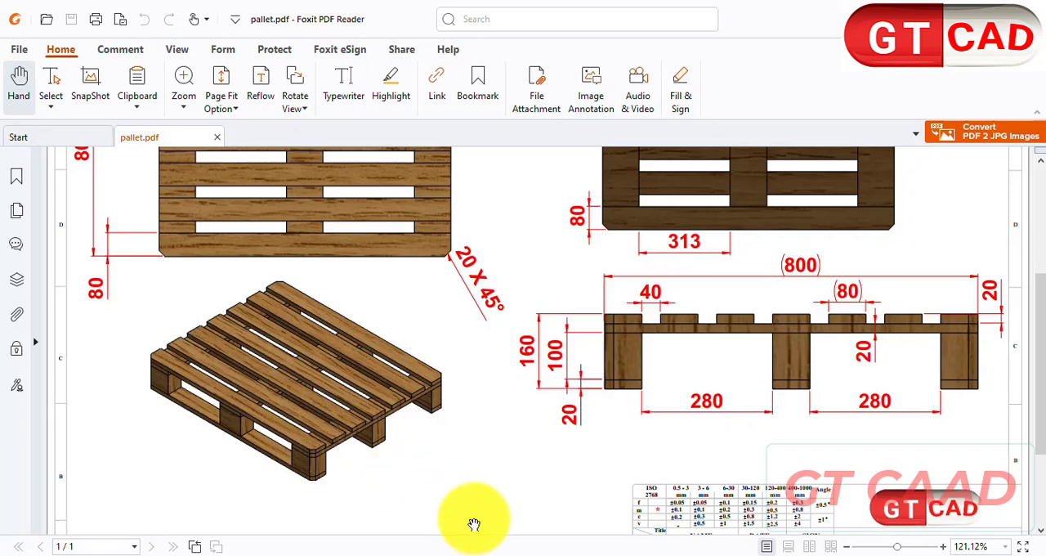
scroll(451, 427, "up", 2)
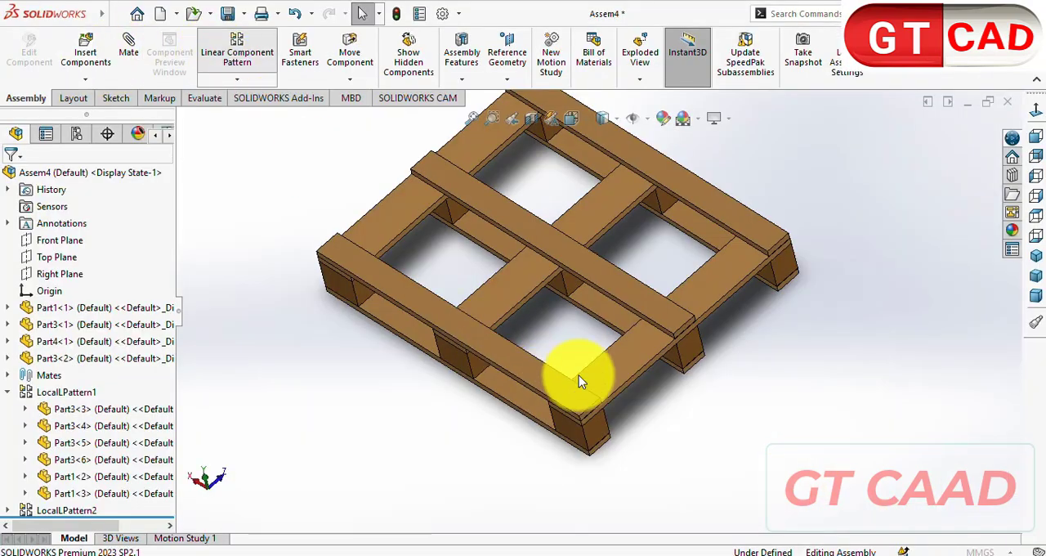
left_click(621, 392)
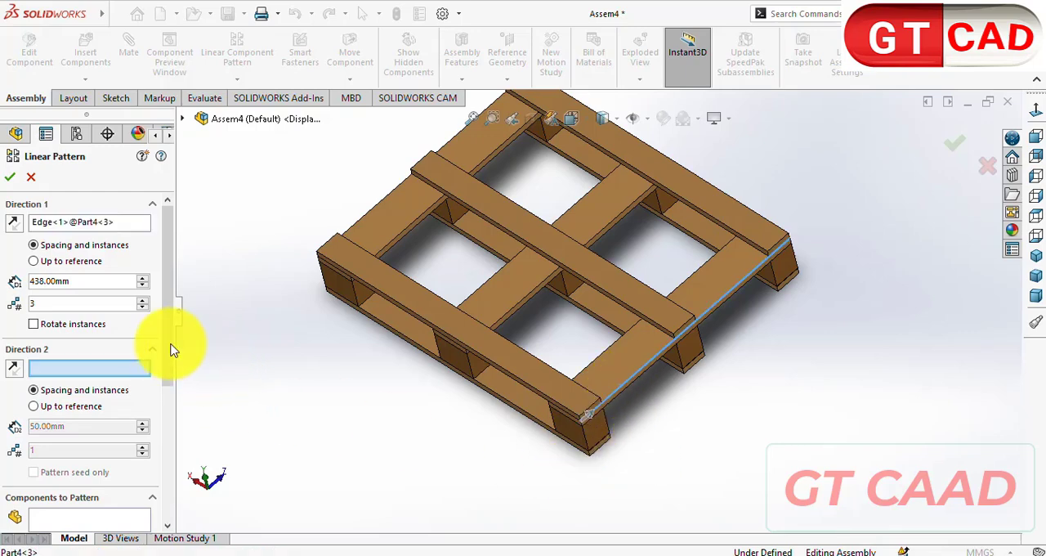
scroll(123, 408, "down", 2)
left_click(89, 446)
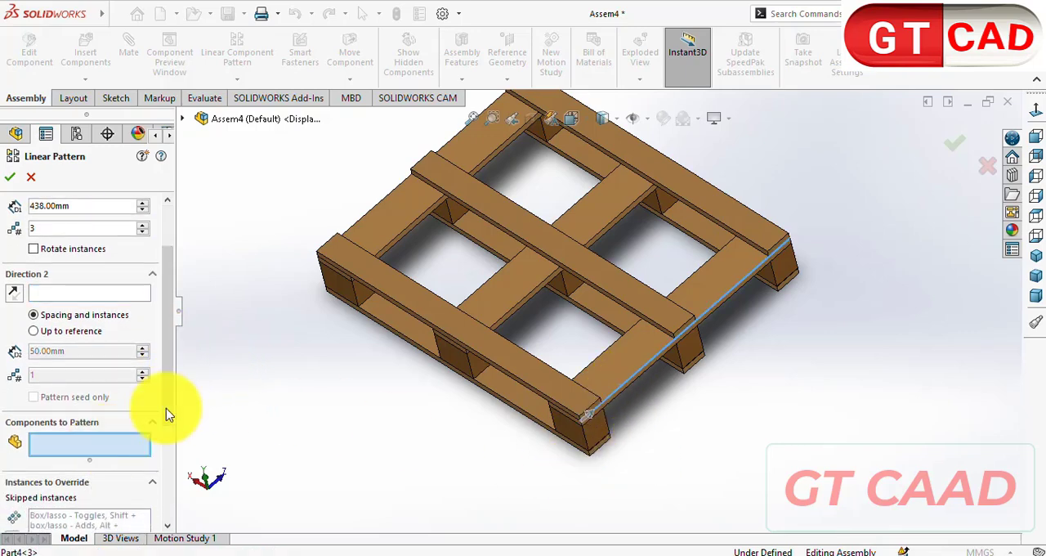
left_click(394, 301)
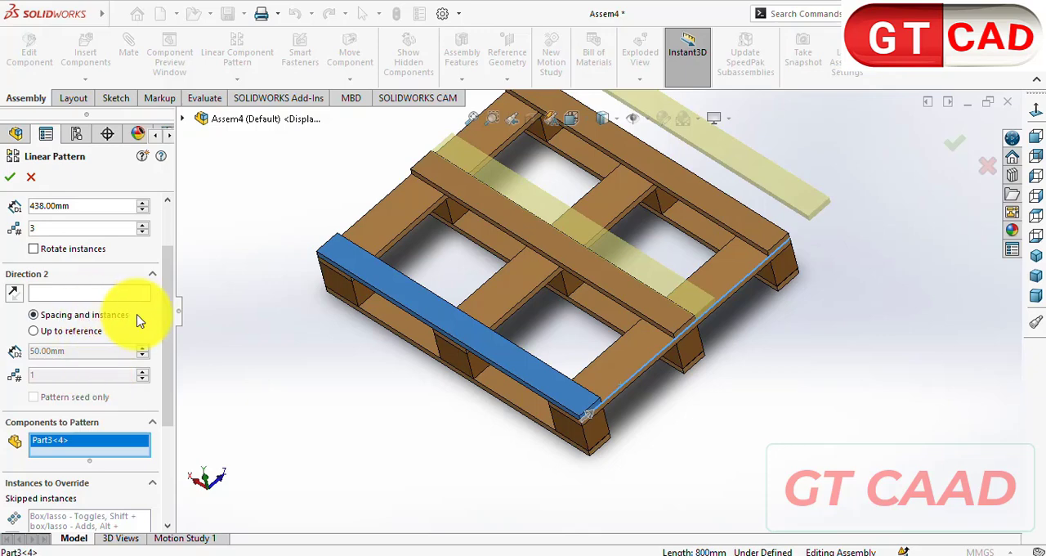
scroll(147, 278, "up", 2)
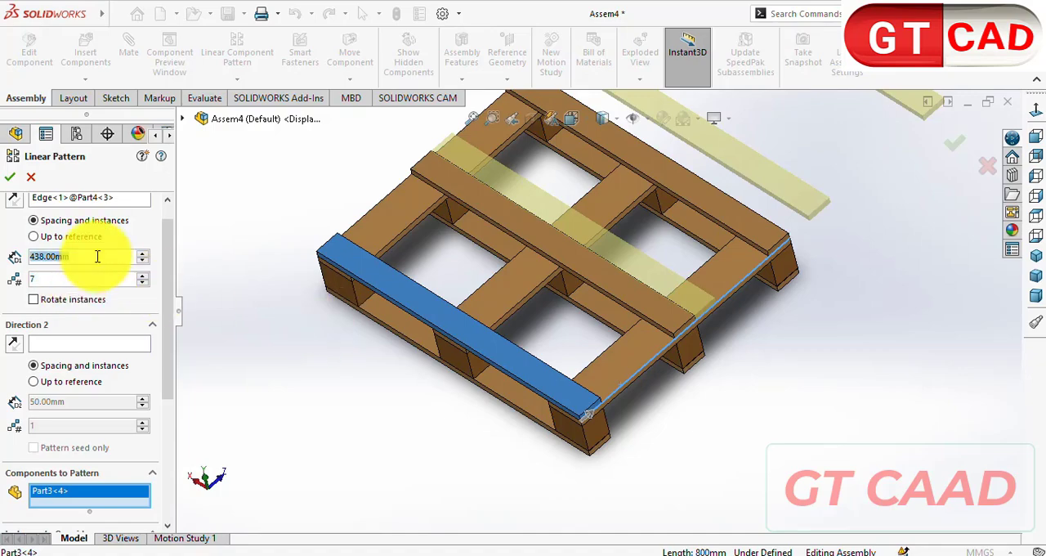
- Check the top board gap and width in the drawing, set the pattern spacing to 120 mm, and accept it
left_click(753, 555)
scroll(622, 369, "up", 3)
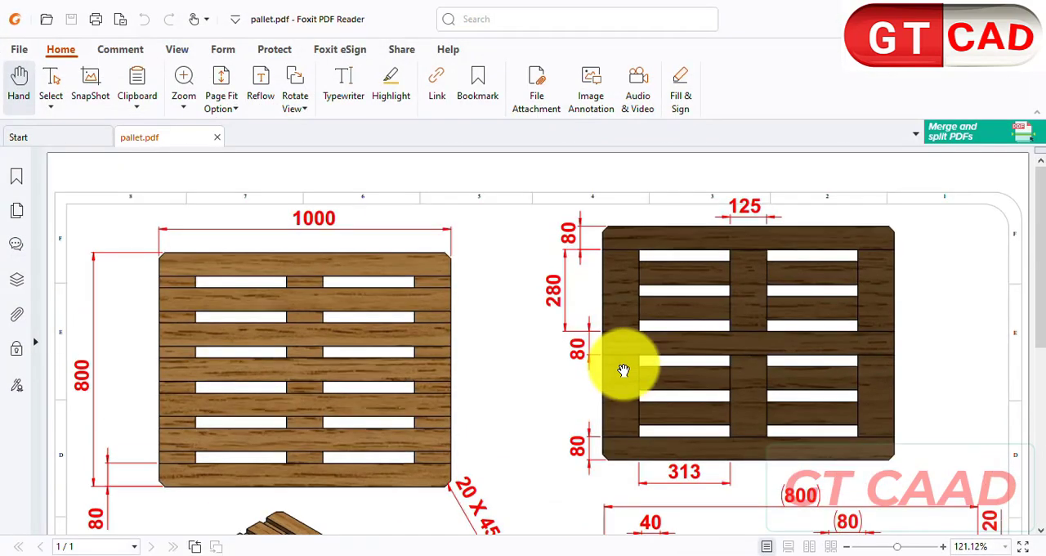
scroll(623, 370, "down", 4)
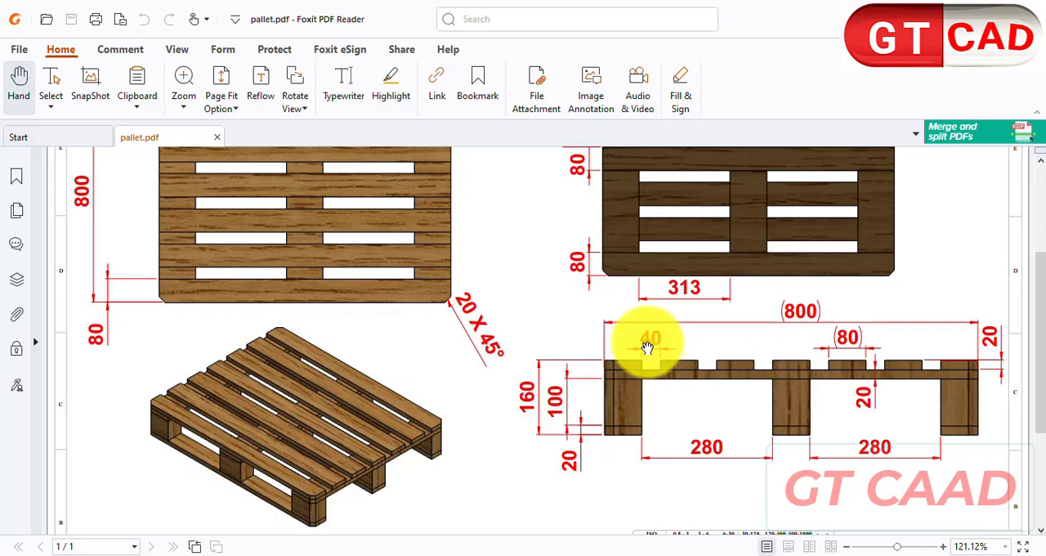
left_click(754, 555)
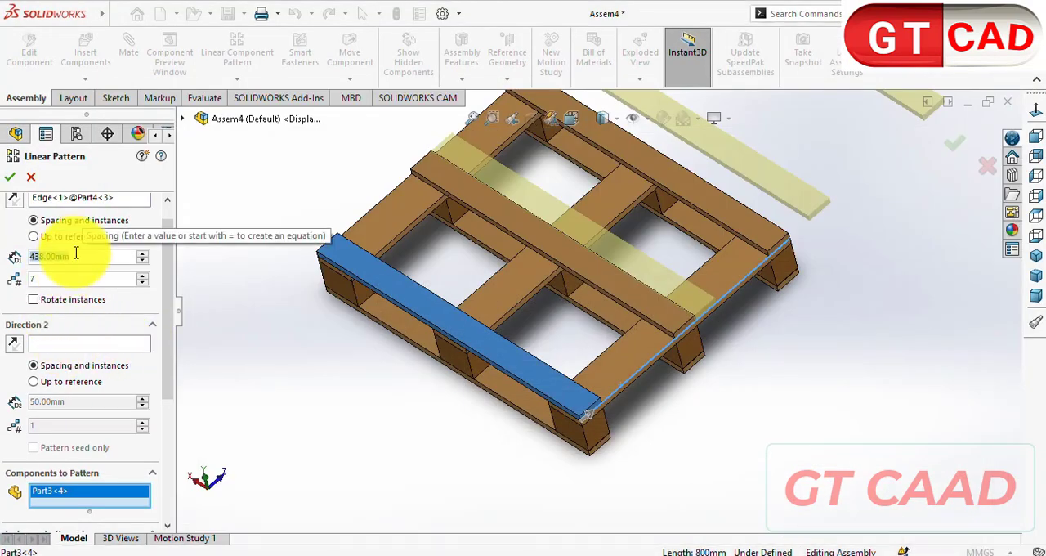
type("4")
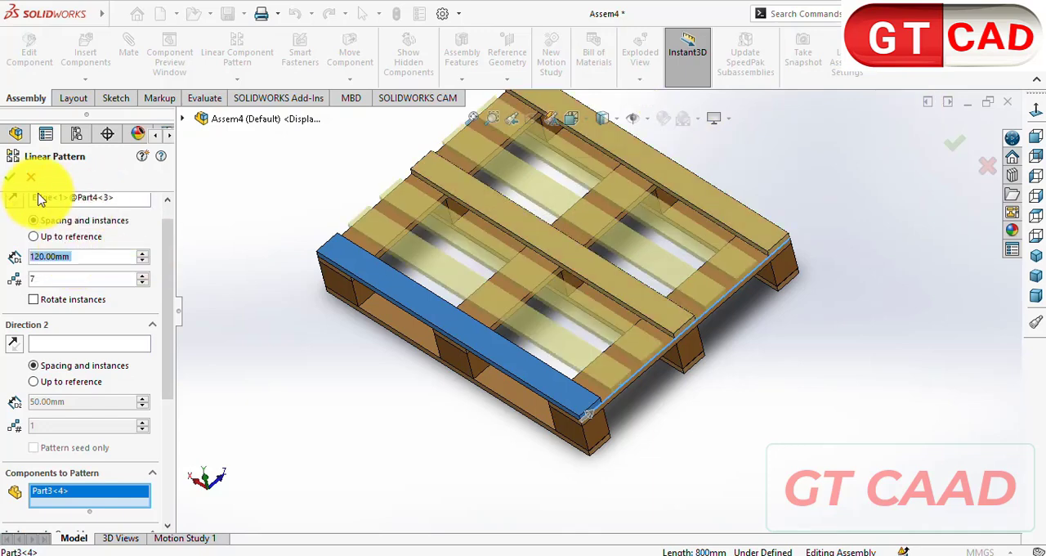
left_click(13, 178)
key("ctrl+7")
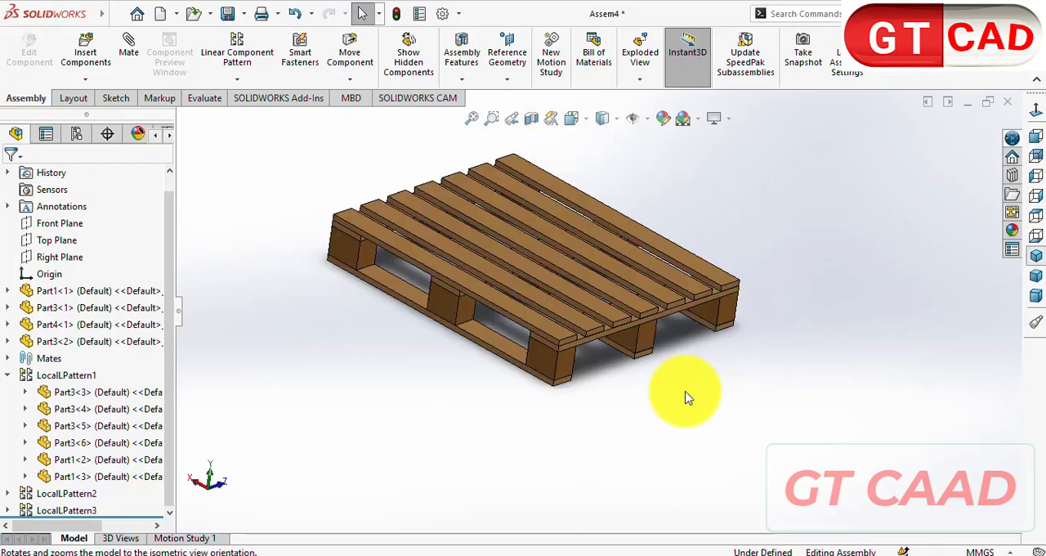
- Switch to the pallet drawing in Foxit PDF Reader and examine the corner chamfers and their callout across the views
left_click(771, 555)
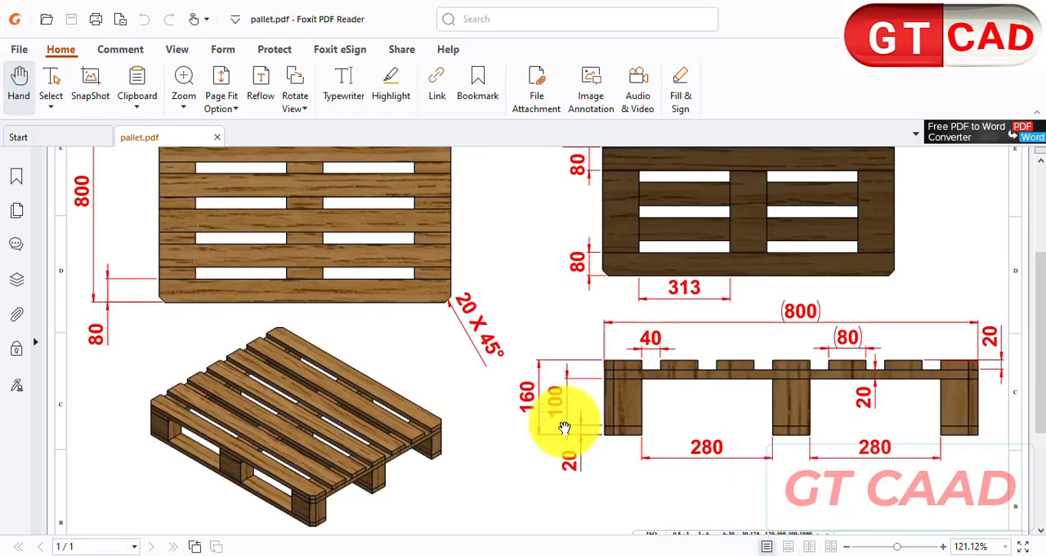
scroll(438, 353, "down", 2)
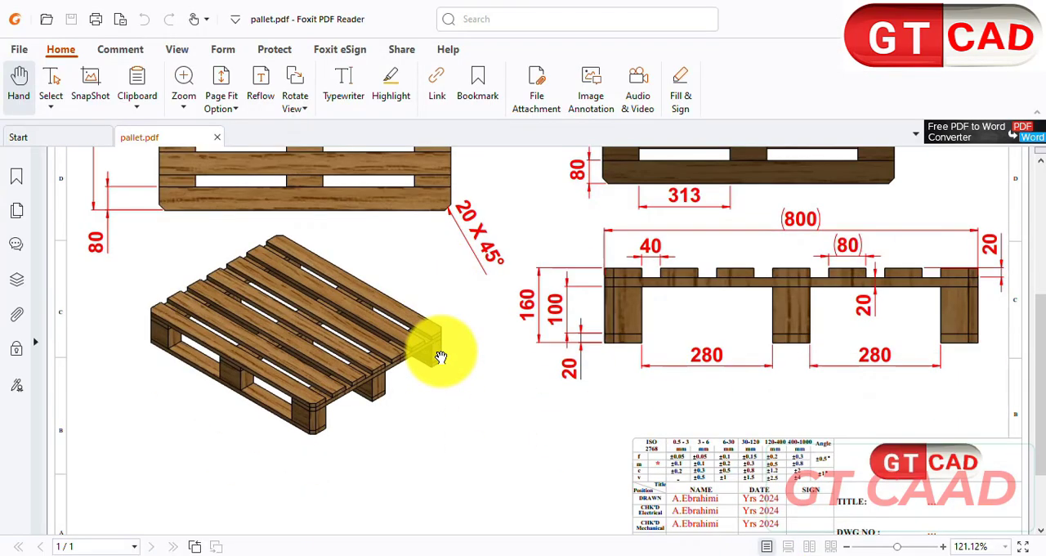
scroll(433, 350, "up", 2)
scroll(473, 326, "up", 4)
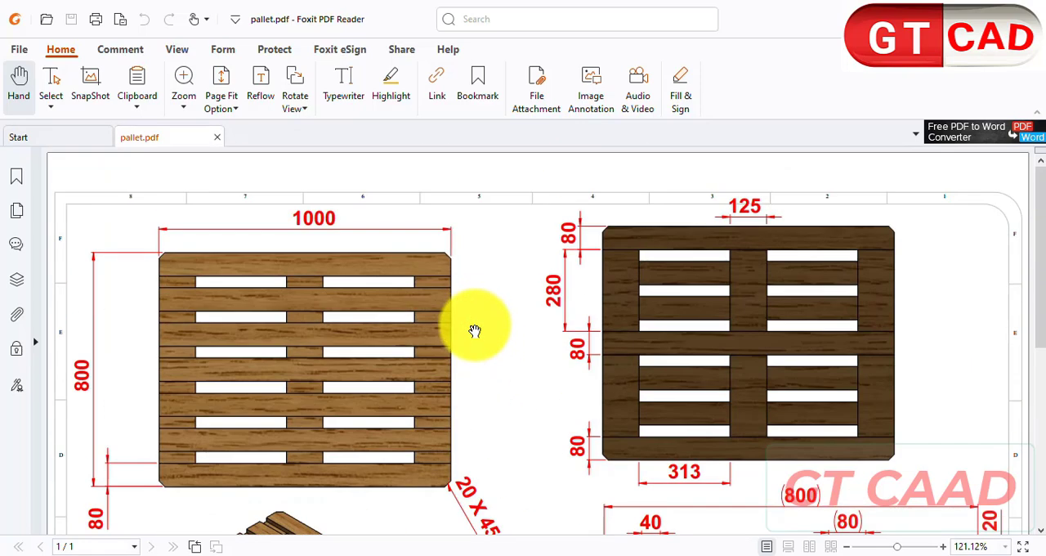
scroll(474, 330, "down", 2)
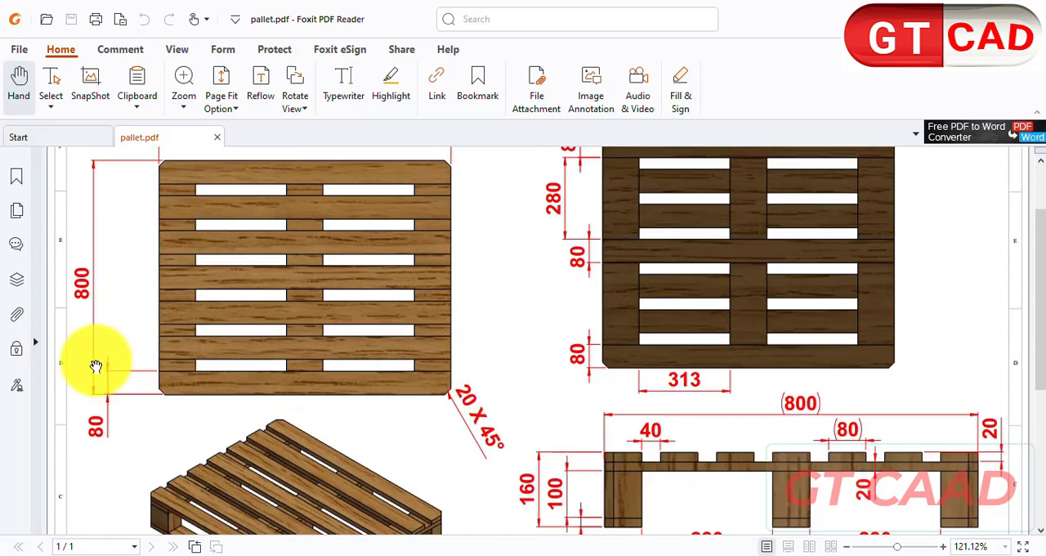
scroll(483, 368, "up", 2)
scroll(486, 491, "down", 2)
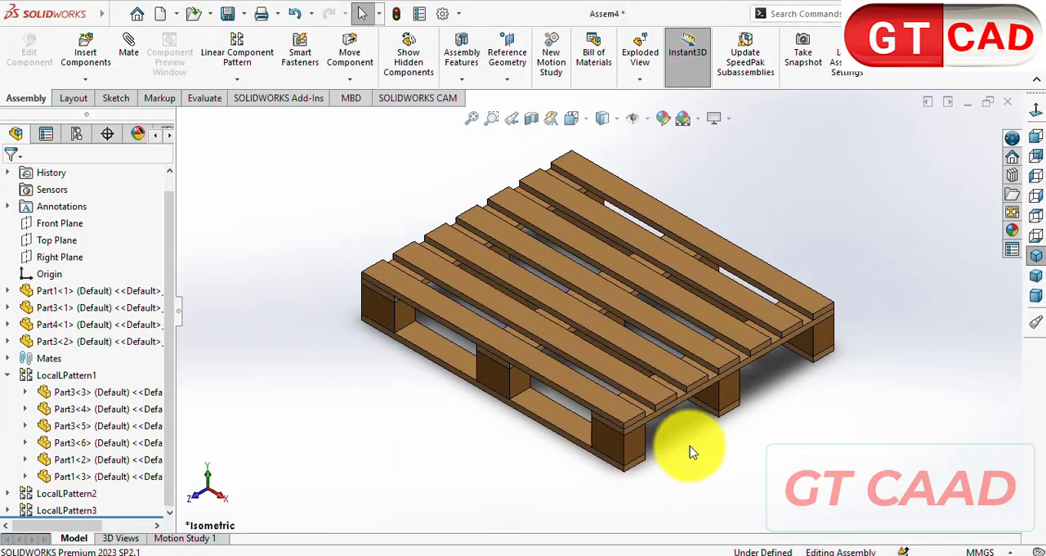
- Return to the SOLIDWORKS assembly, view the pallet from above, and open a sketch on the outer top board's upper face
middle_click_drag(691, 449, 738, 420)
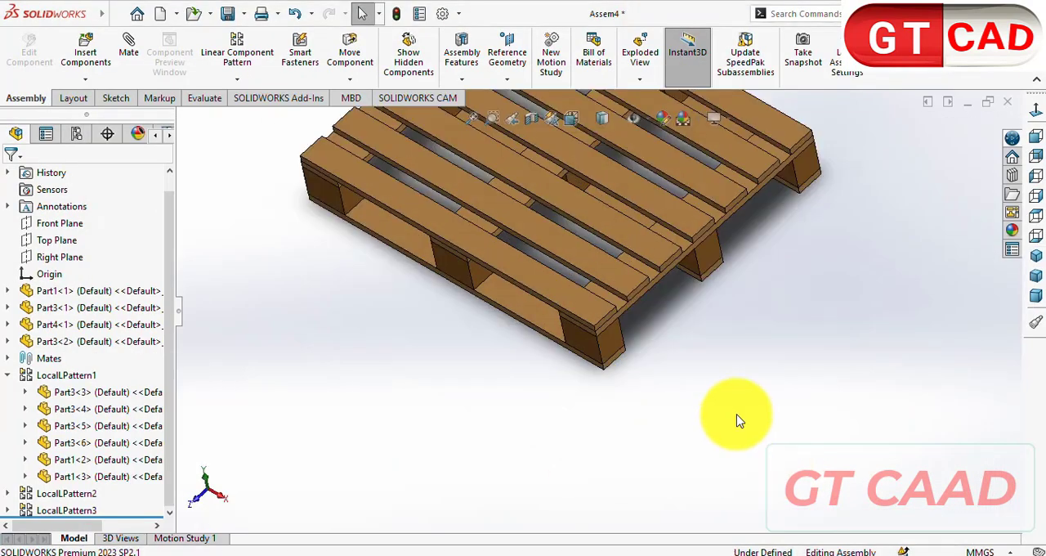
left_click(556, 287)
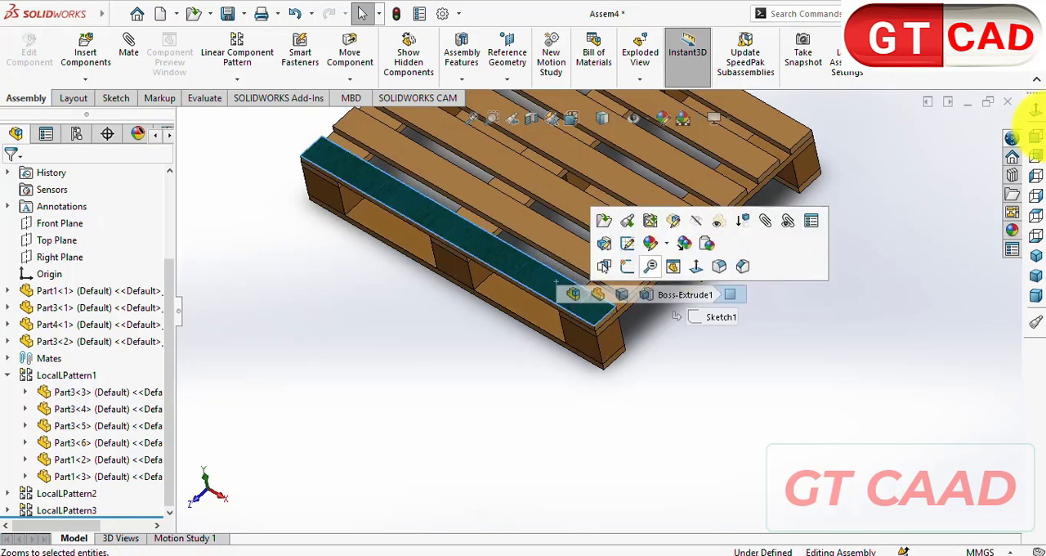
key("ctrl+5")
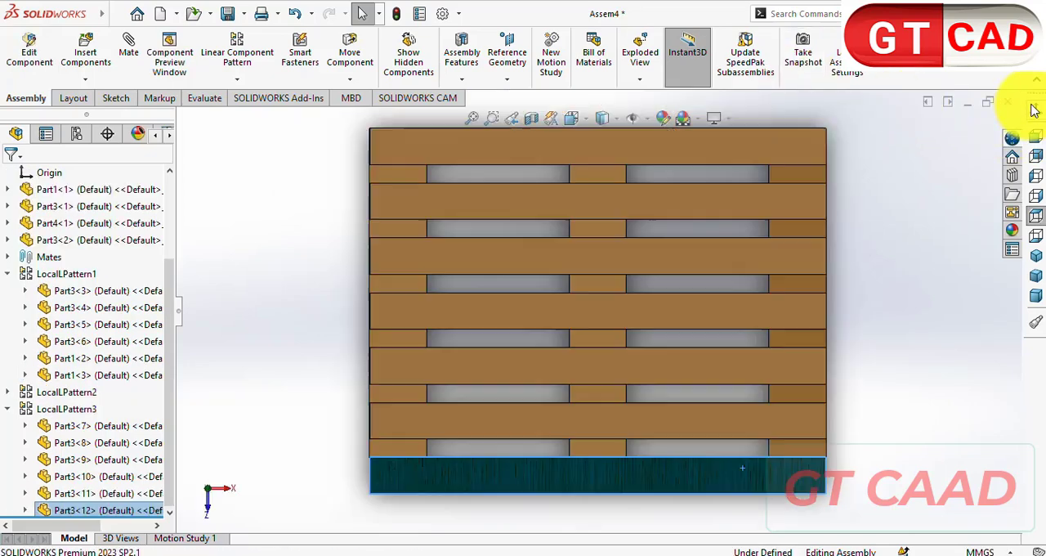
left_click(913, 321)
scroll(913, 321, "up", 1)
left_click(112, 100)
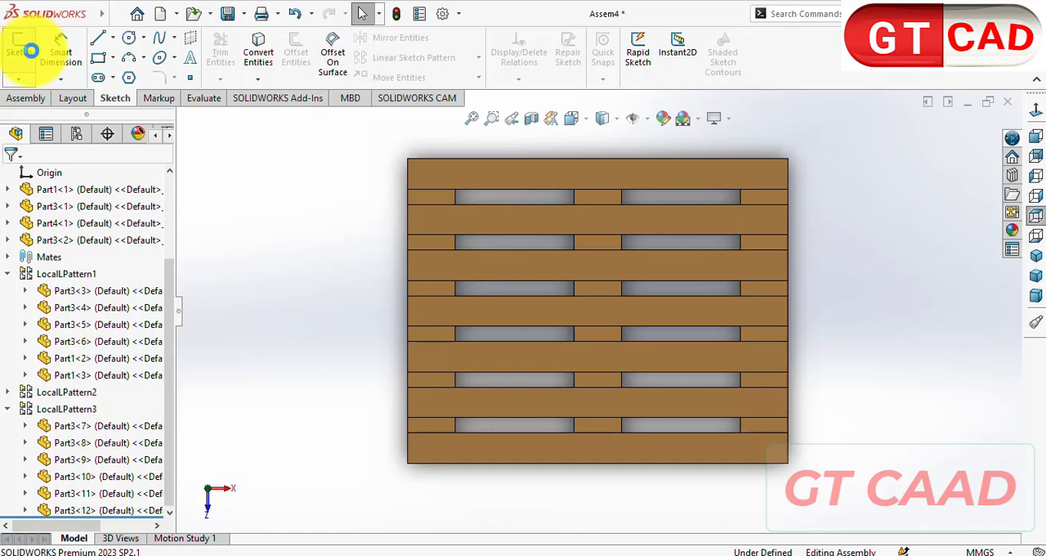
left_click(29, 51)
left_click(752, 438)
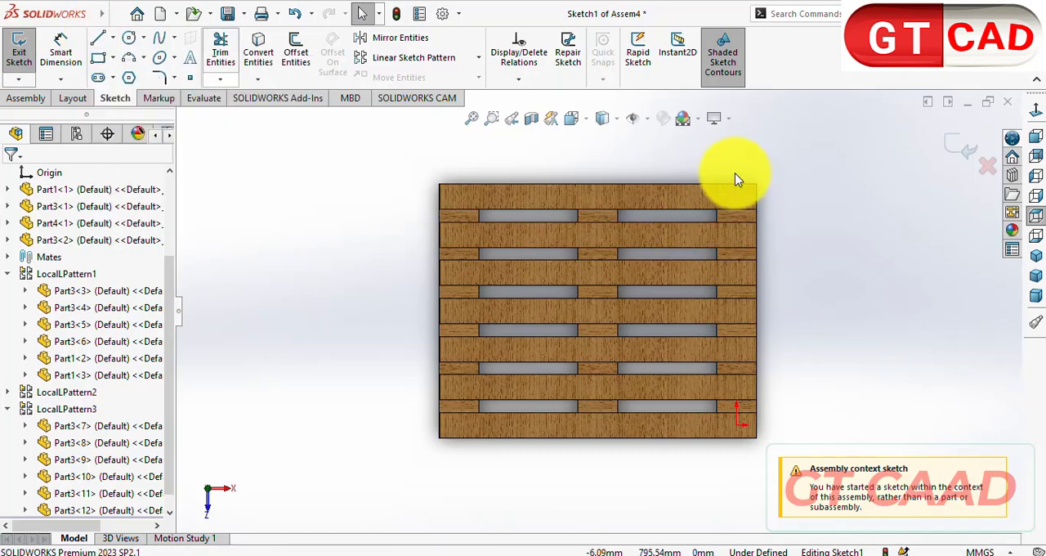
- Sketch a closed right triangle, about 49 mm by 45 mm, along the edges of the pallet's upper-right corner
scroll(744, 172, "down", 5)
left_click(101, 39)
scroll(689, 270, "down", 5)
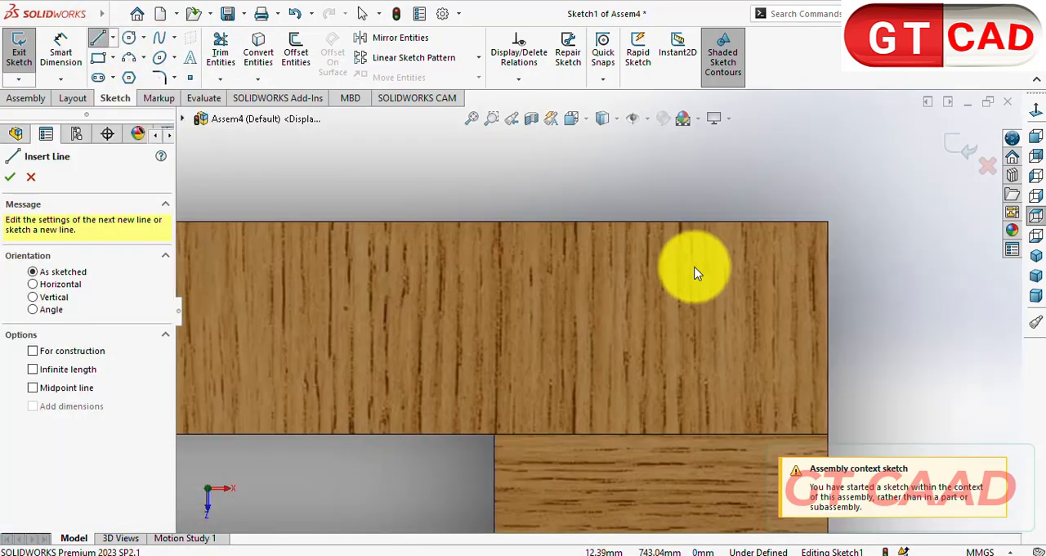
left_click(698, 222)
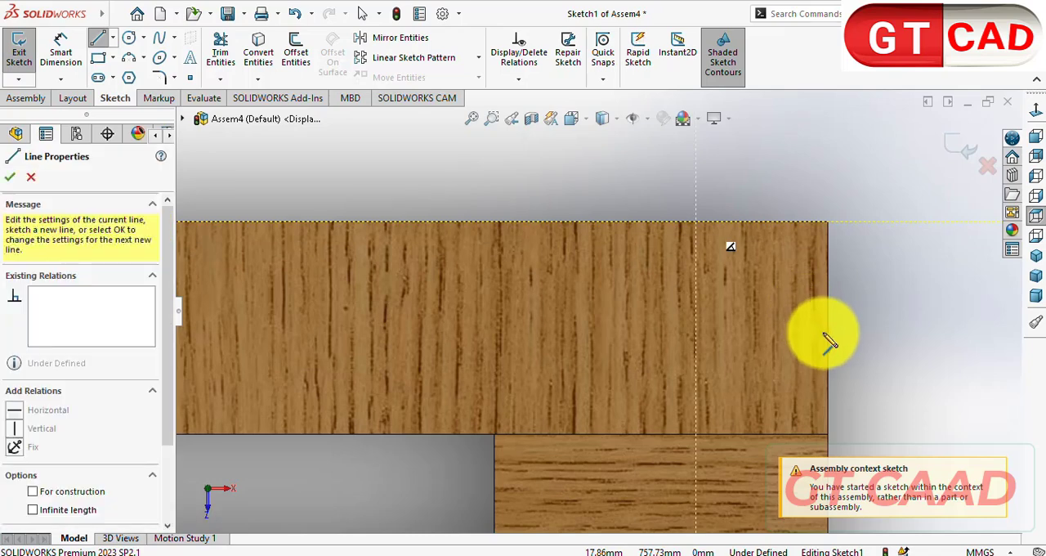
left_click(828, 341)
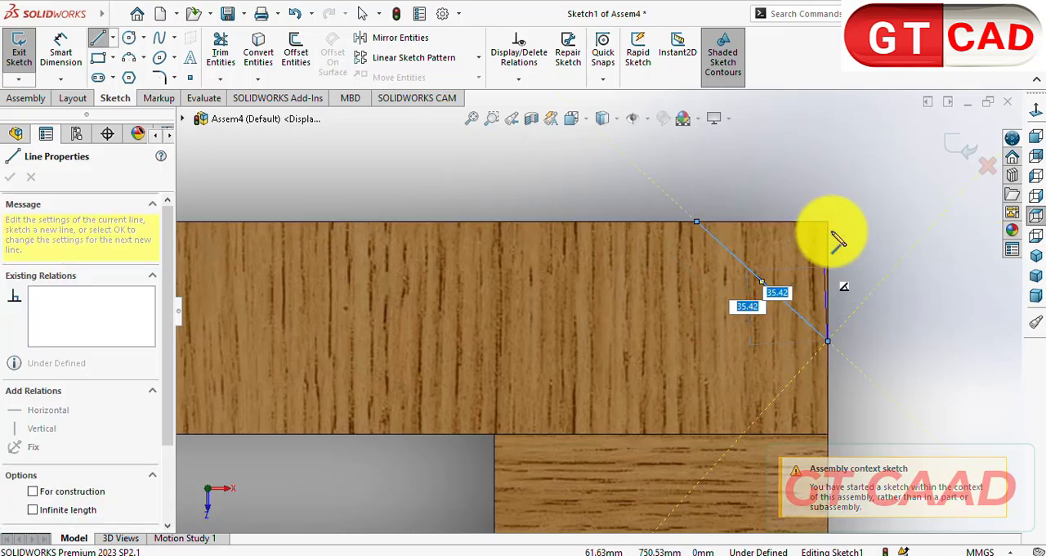
double_click(828, 221)
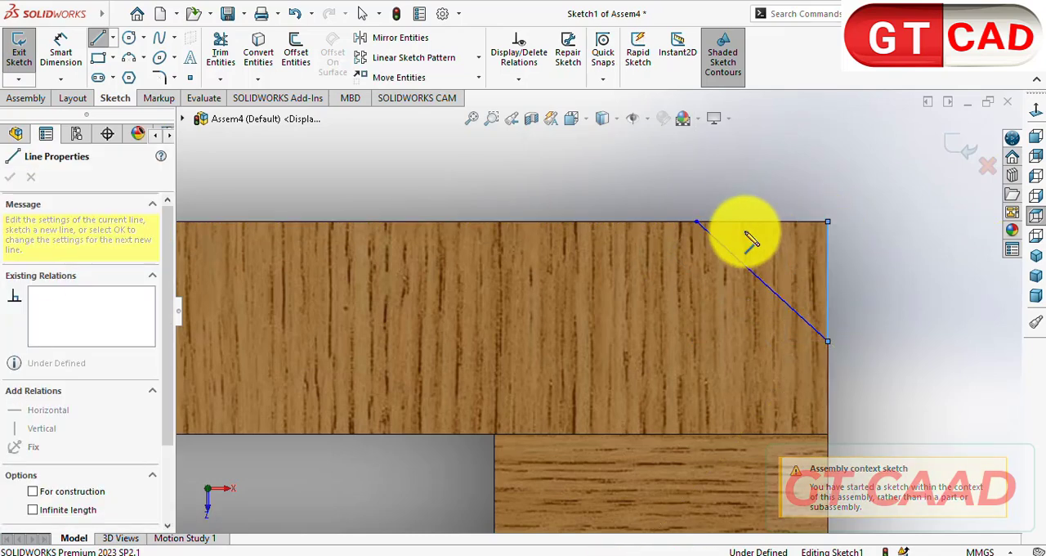
left_click(697, 222)
right_click(675, 186)
left_click(675, 186)
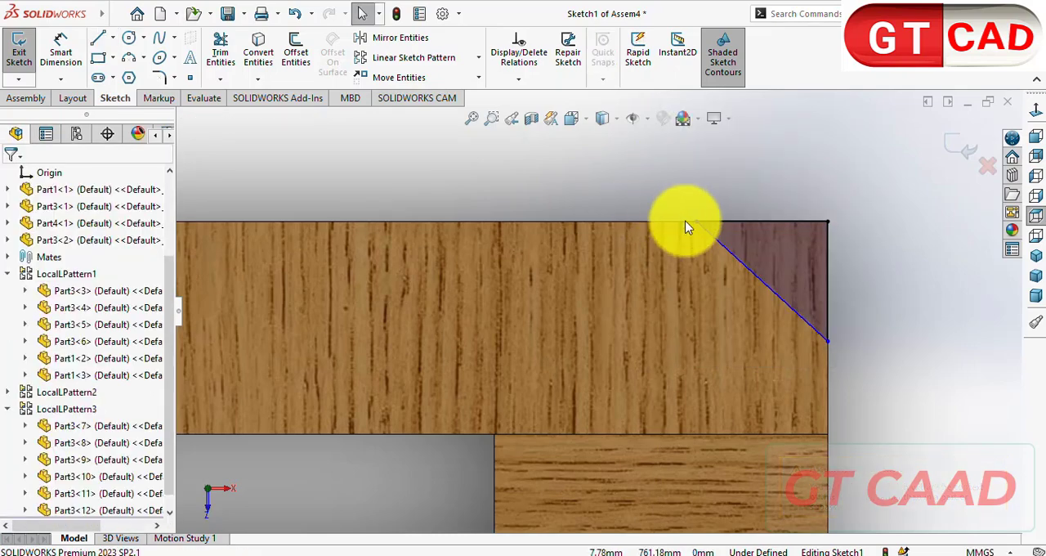
- Dimension the triangle's horizontal leg to 20 mm
scroll(687, 228, "up", 2)
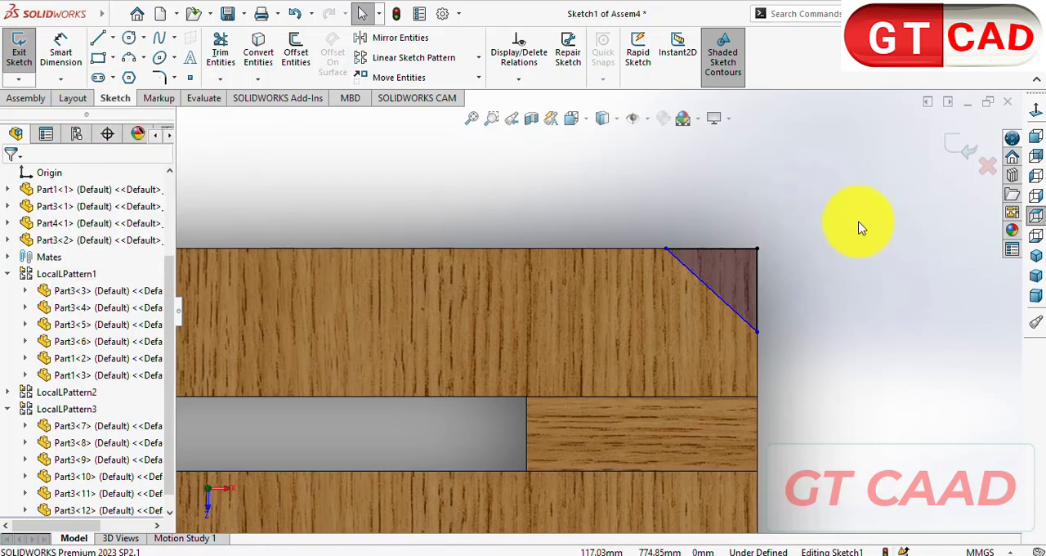
key("z")
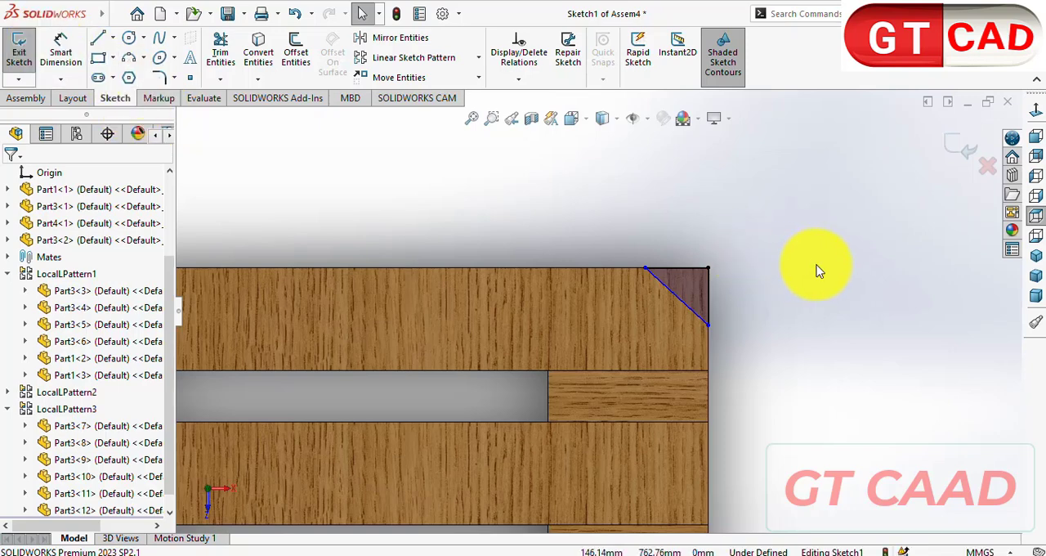
left_click(61, 55)
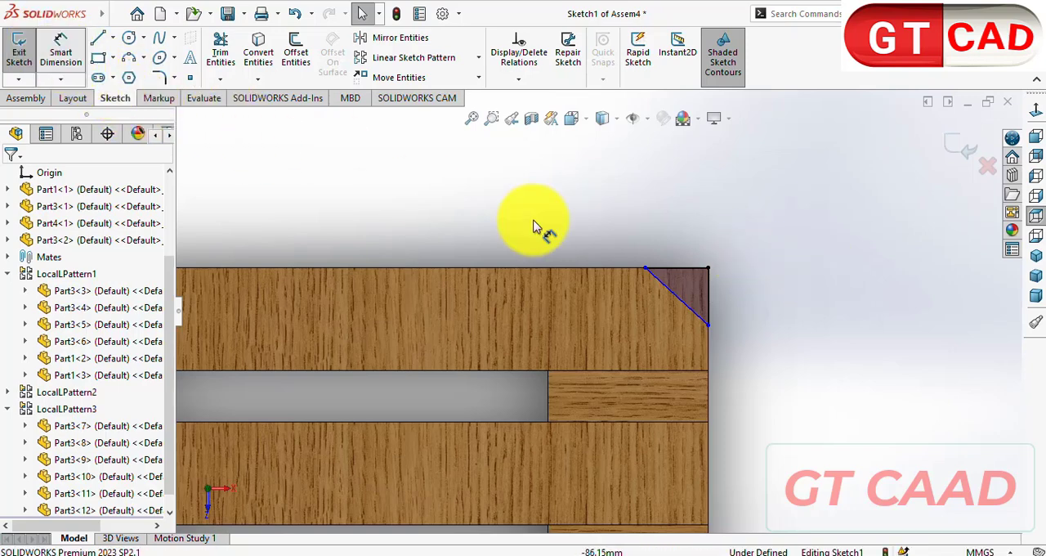
left_click(675, 268)
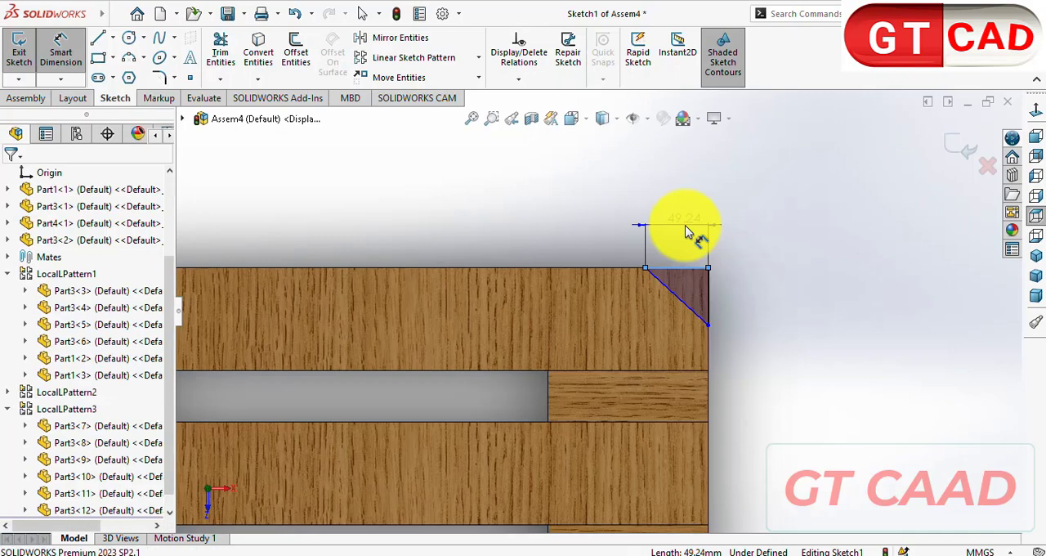
left_click(686, 231)
type("20")
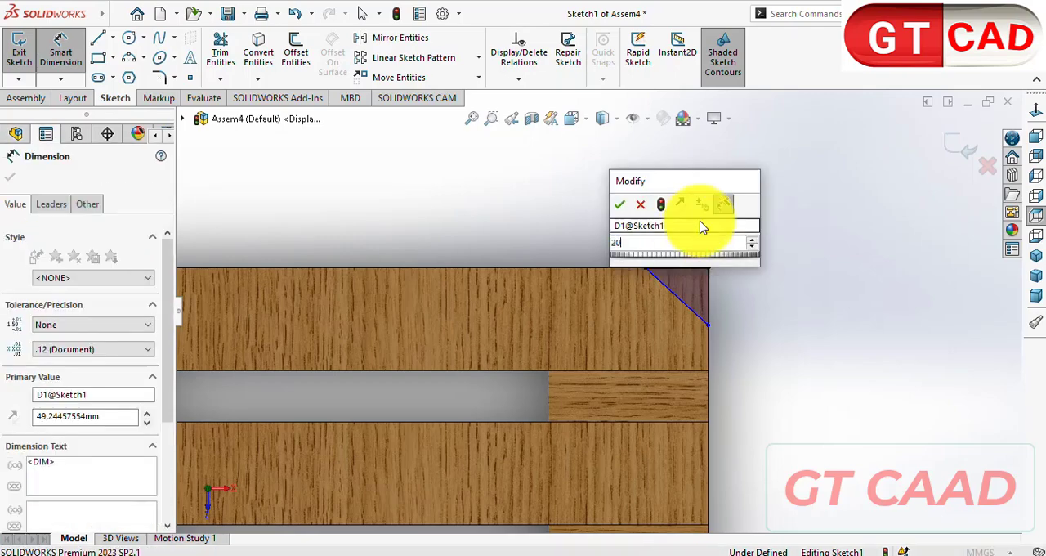
key("Return")
key("Escape")
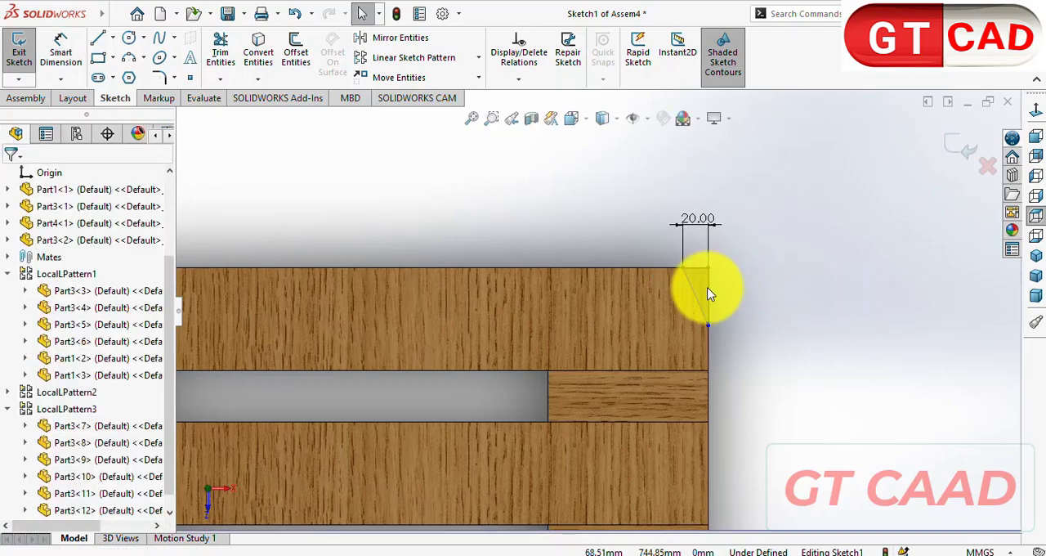
- Make the triangle's vertical leg equal in length to its horizontal leg
left_click(708, 289)
left_click(694, 267, "ctrl")
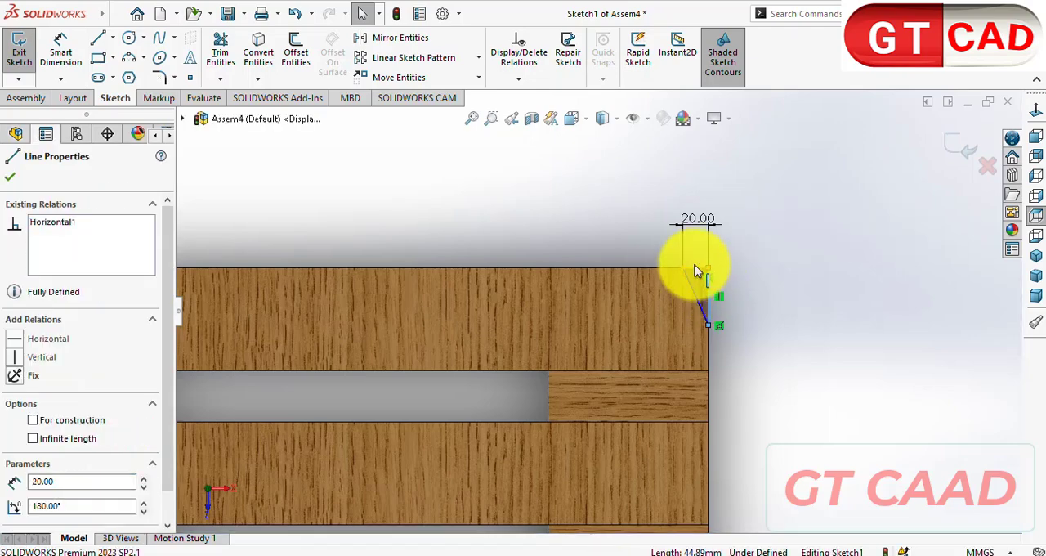
left_click(16, 517)
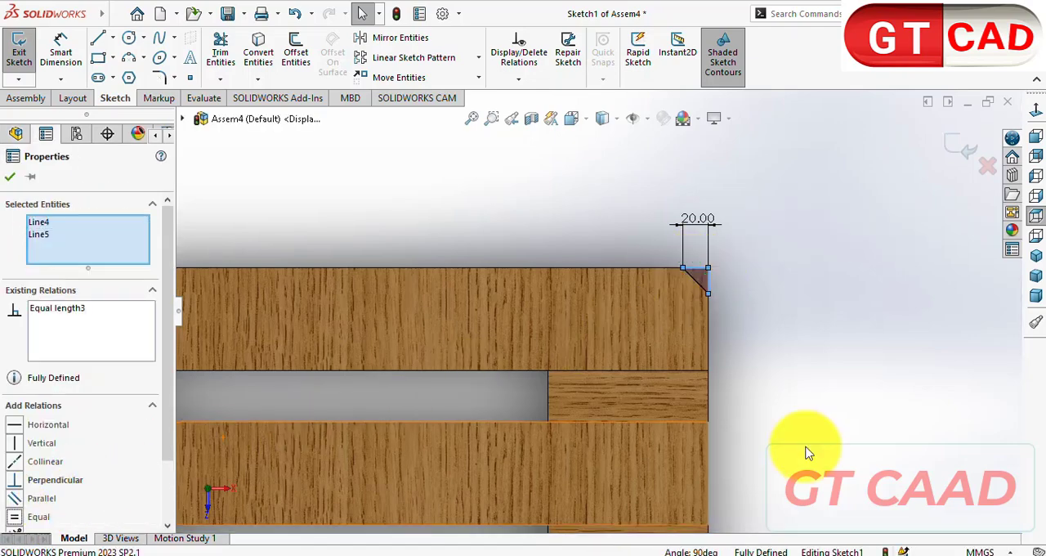
left_click(801, 368)
- Draw a vertical centerline from the midpoint of the pallet's upper edge down past its lower edge
key("z")
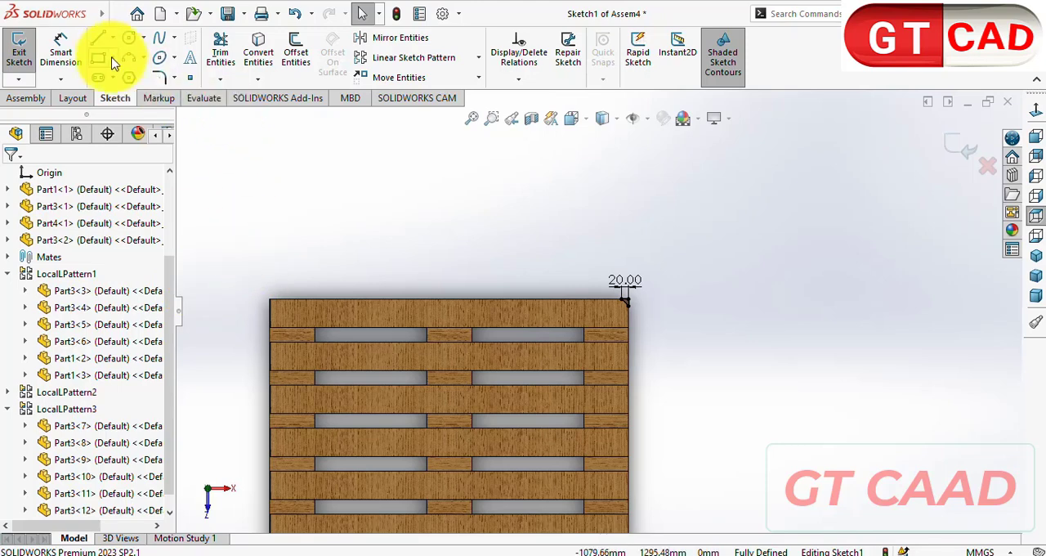
left_click(114, 40)
left_click(128, 80)
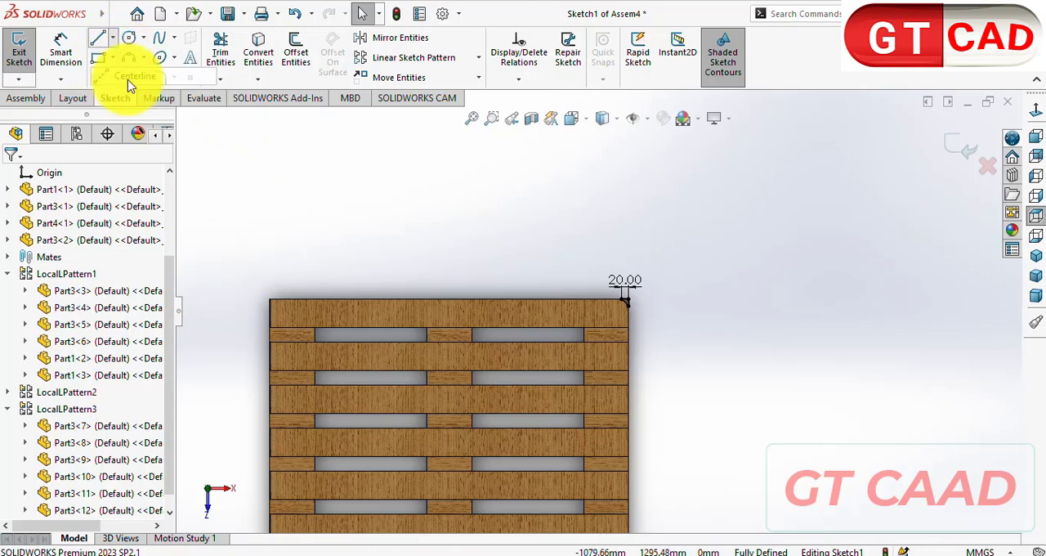
left_click(449, 301)
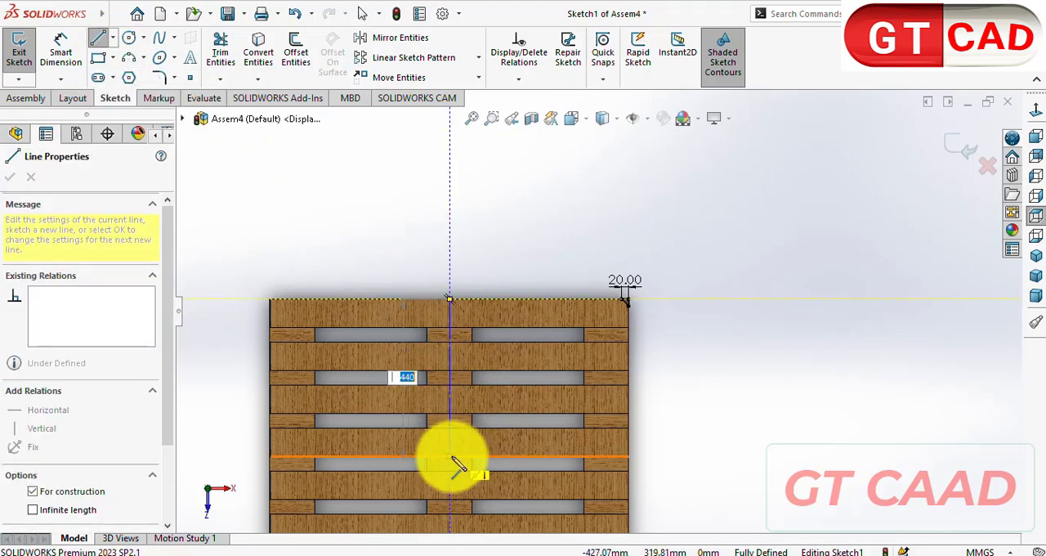
scroll(456, 456, "up", 2)
left_click(495, 510)
key("Escape")
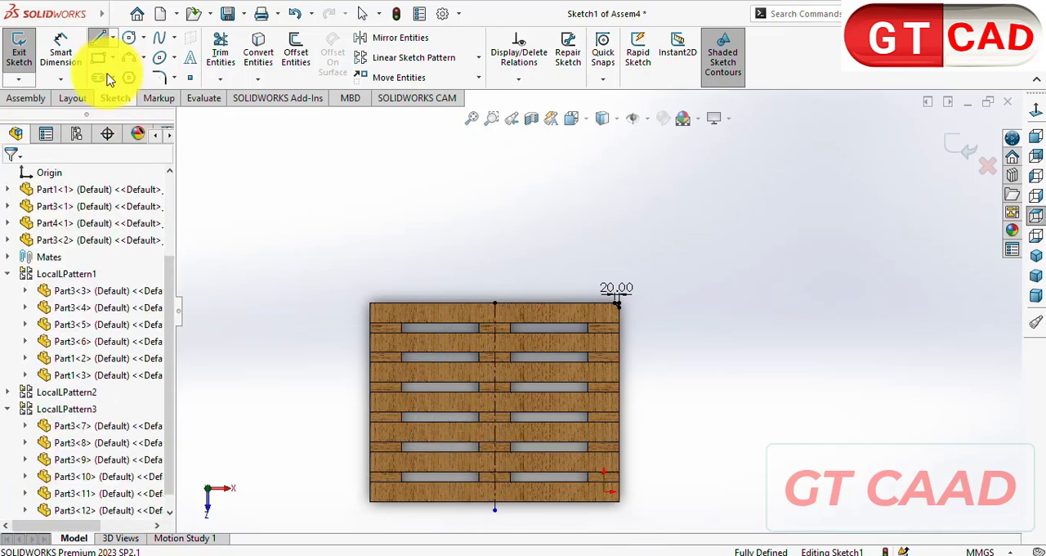
- Draw a horizontal centerline from the midpoint of the pallet's right edge to beyond its left edge
left_click(112, 39)
left_click(112, 74)
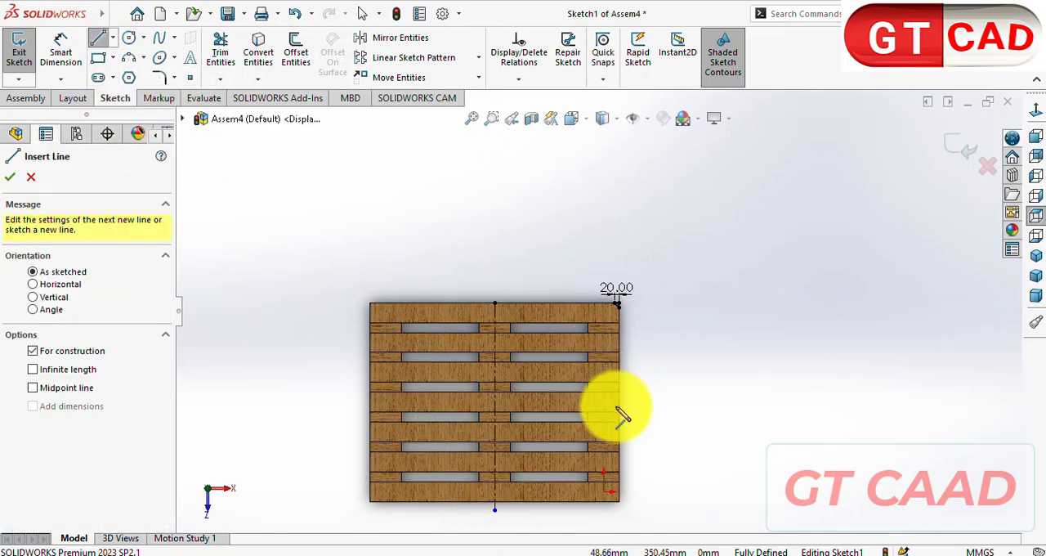
left_click(619, 402)
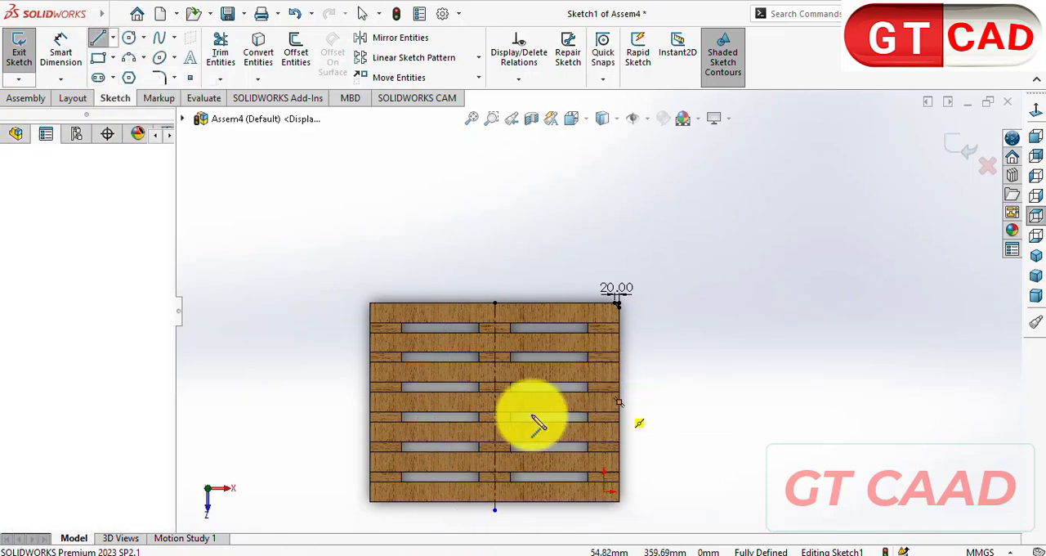
left_click(338, 402)
key("Escape")
- Mirror the three lines of the corner triangle about the vertical centerline, keeping the original
scroll(607, 285, "down", 3)
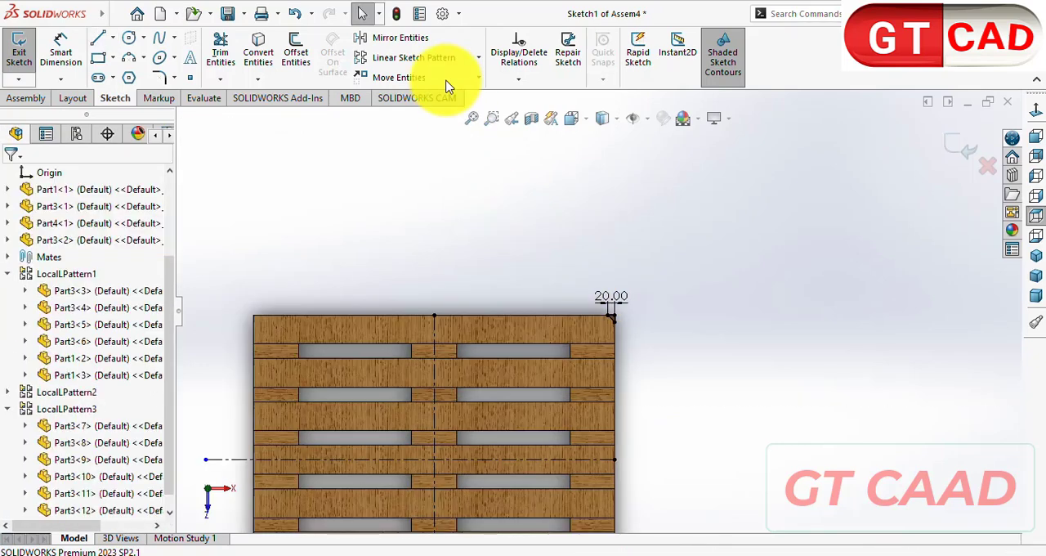
left_click(419, 46)
scroll(579, 327, "down", 2)
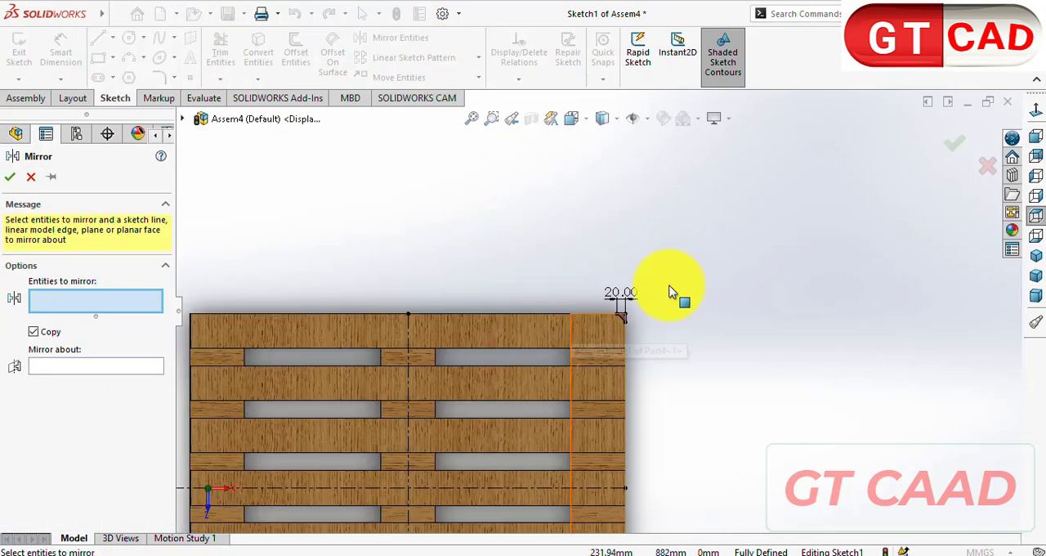
left_click_drag(699, 261, 618, 362)
scroll(619, 362, "up", 3)
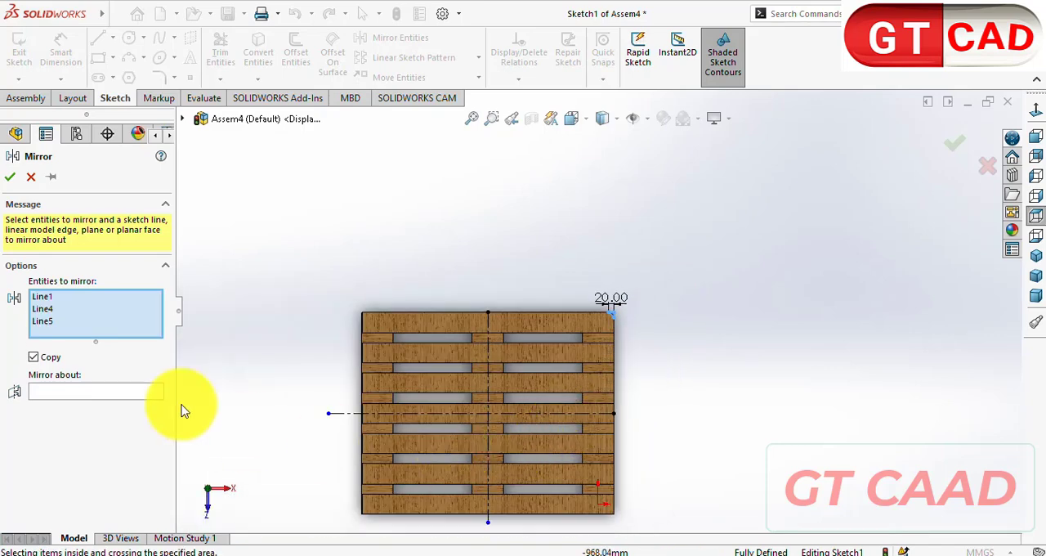
left_click(82, 395)
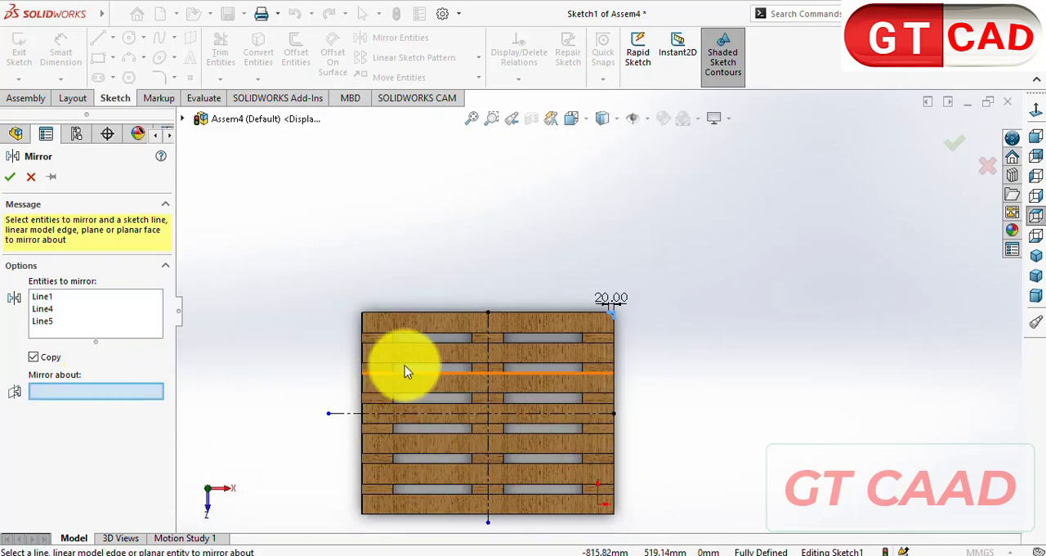
left_click(489, 338)
left_click(9, 176)
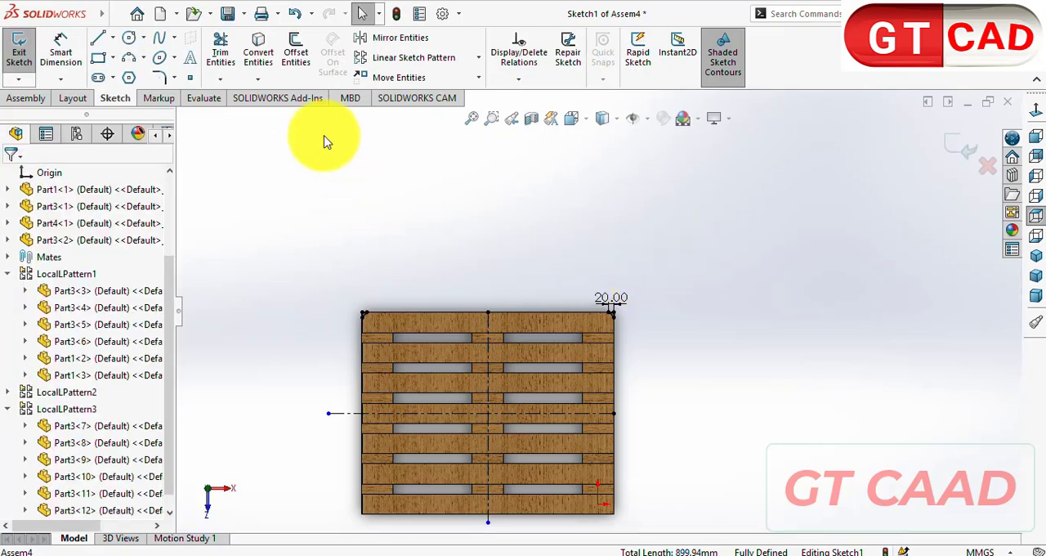
- Mirror both upper corner triangles about the horizontal centerline to the pallet's lower corners, keeping the originals
left_click(400, 41)
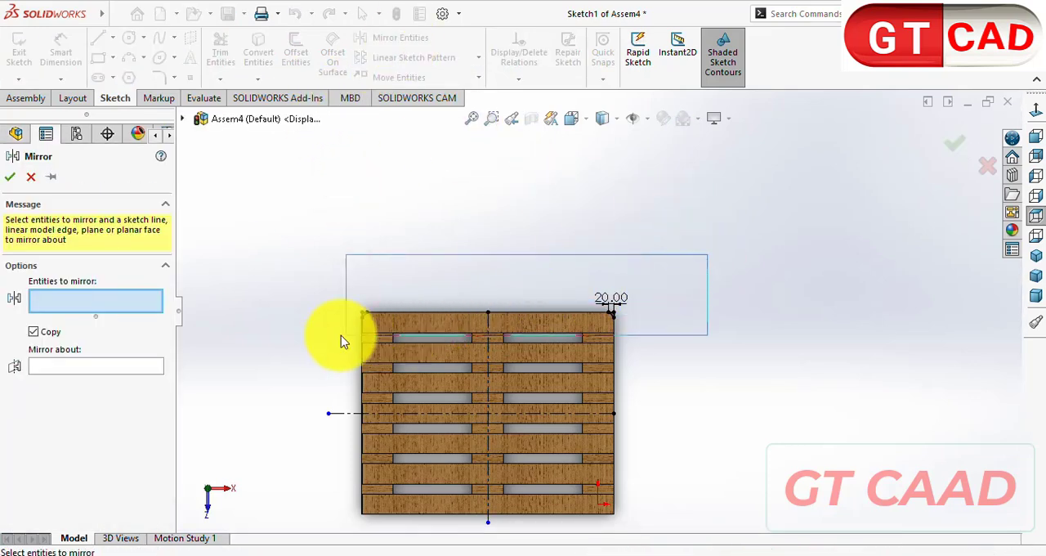
left_click_drag(341, 335, 340, 335)
left_click(70, 441)
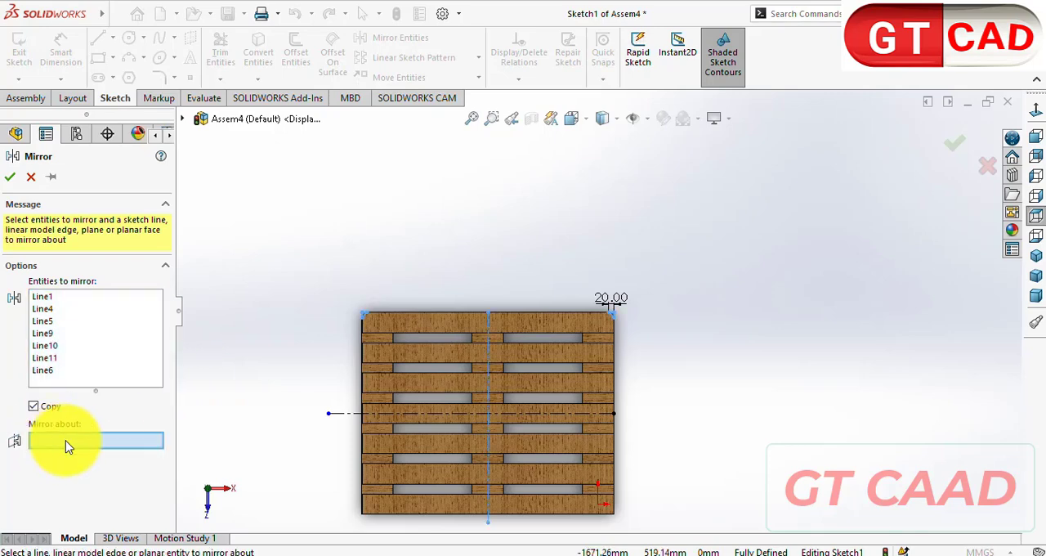
left_click(355, 413)
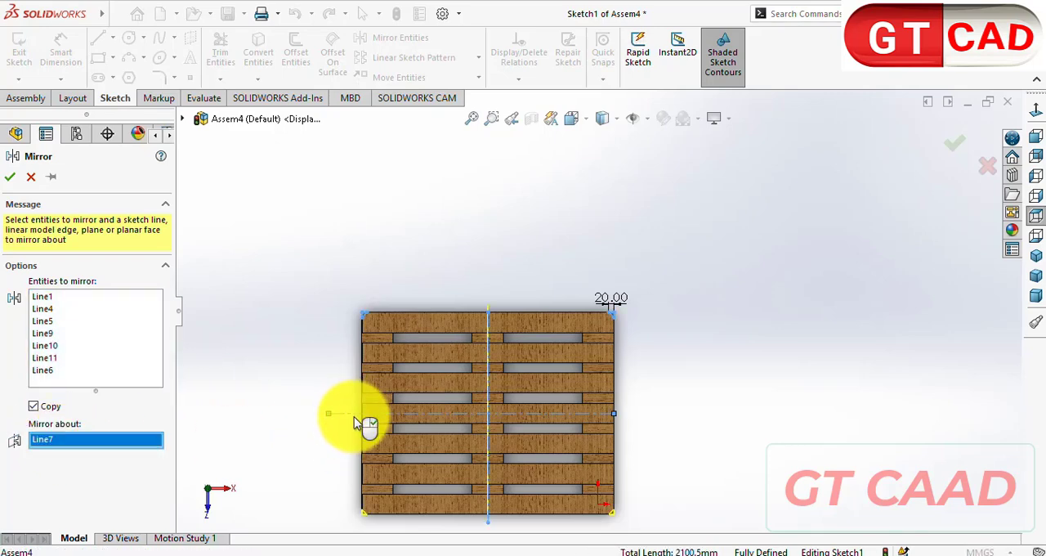
left_click(10, 179)
- Cut the four corner triangles through the pallet's full height with an assembly Extruded Cut
middle_click_drag(365, 307, 343, 241)
left_click(34, 99)
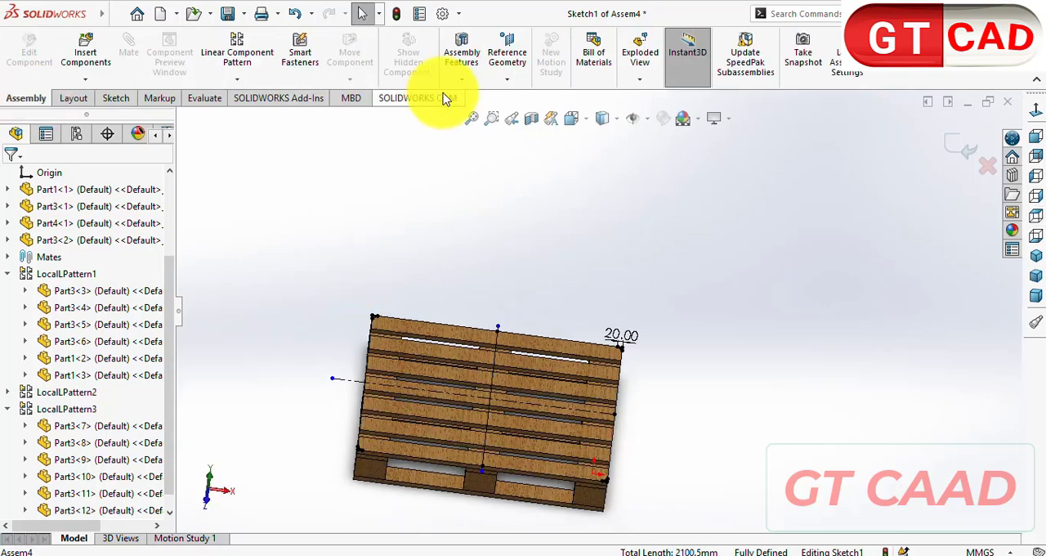
left_click(460, 84)
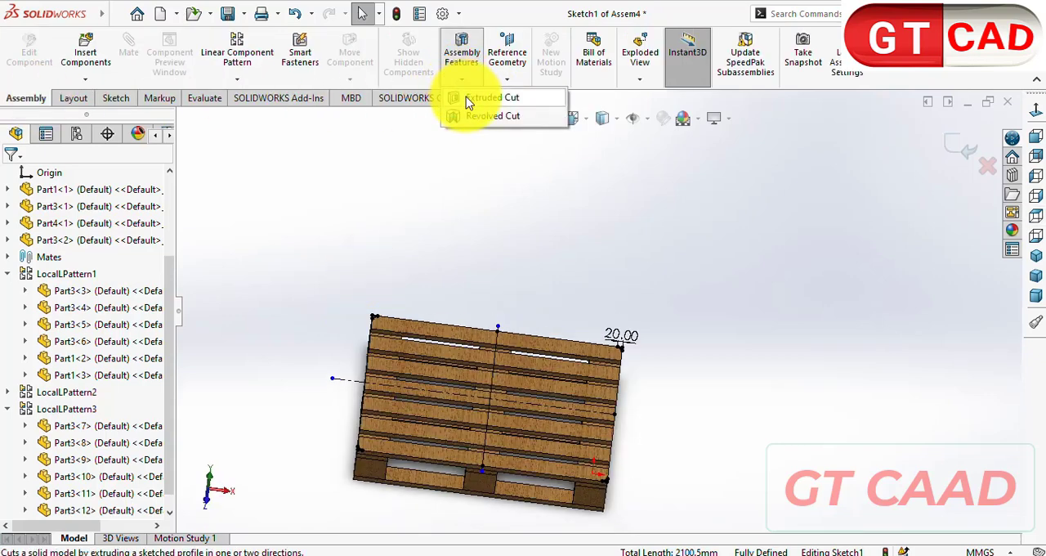
left_click(613, 352)
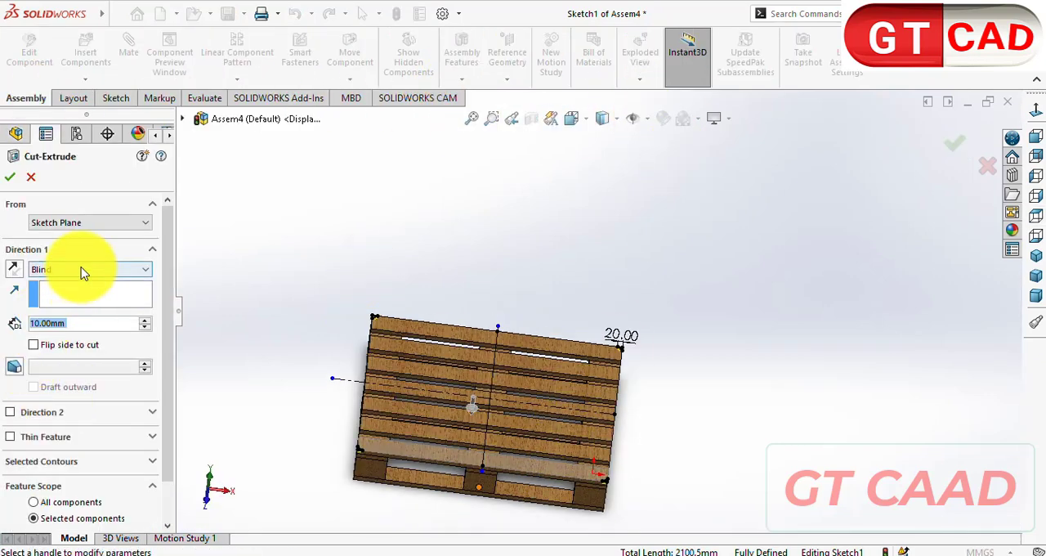
left_click(82, 269)
left_click(76, 293)
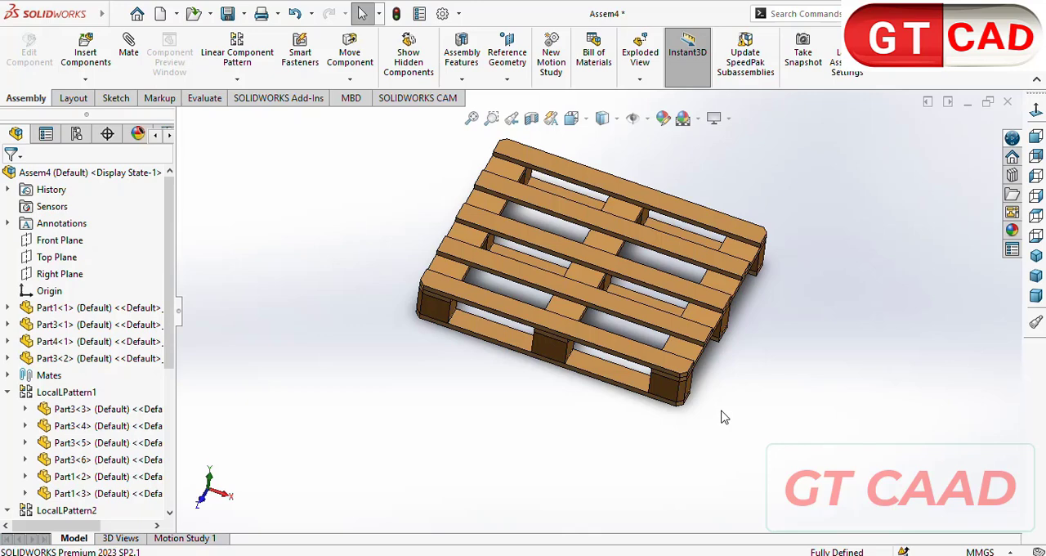
left_click(1035, 255)
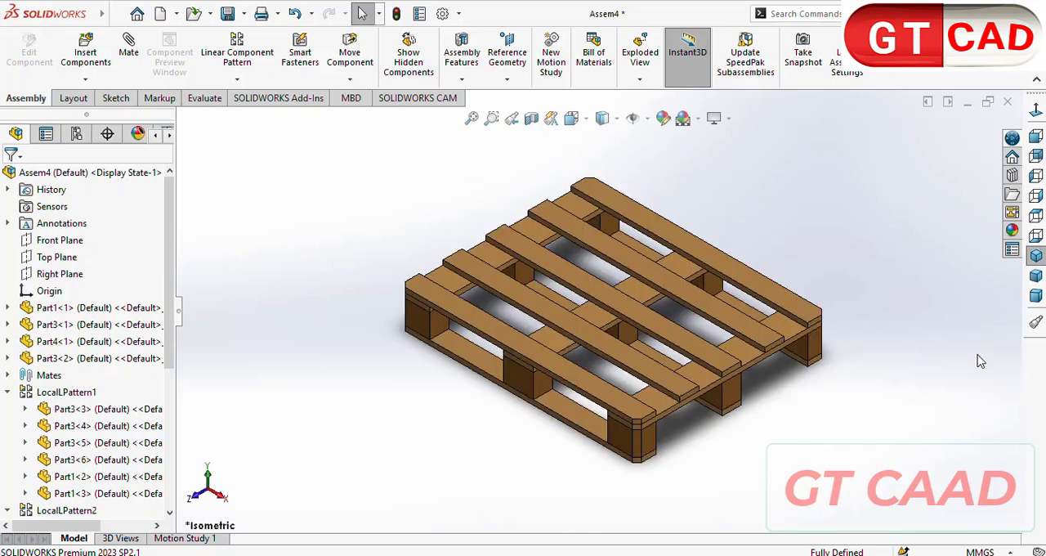